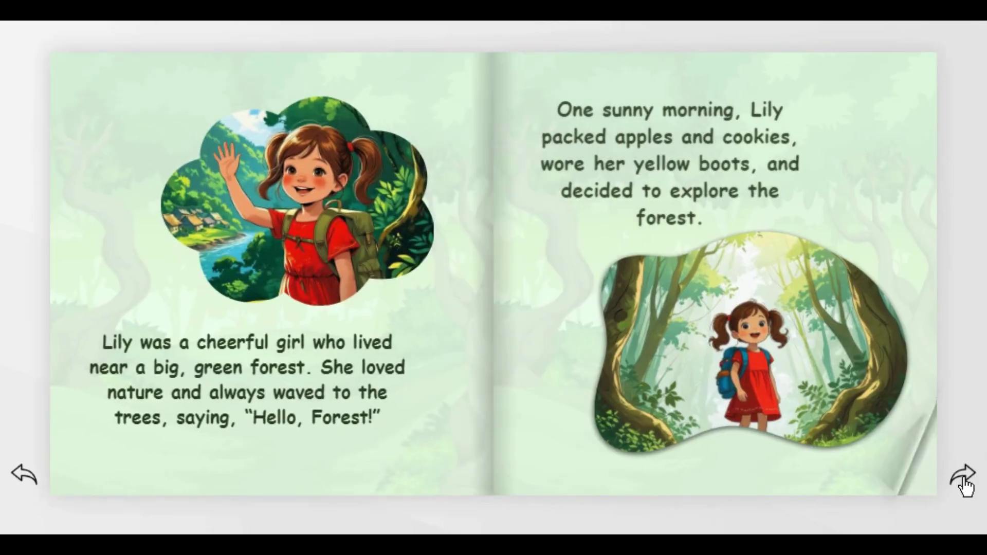
Page forward through the finished flipbook about Lily's forest adventure to examine its illustrated spreads.
click(963, 480)
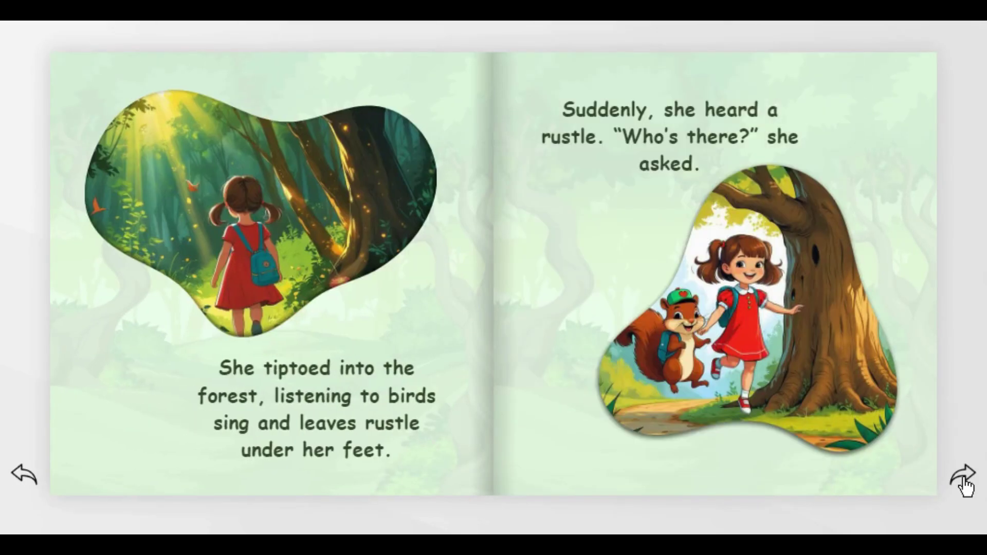
click(963, 481)
click(963, 480)
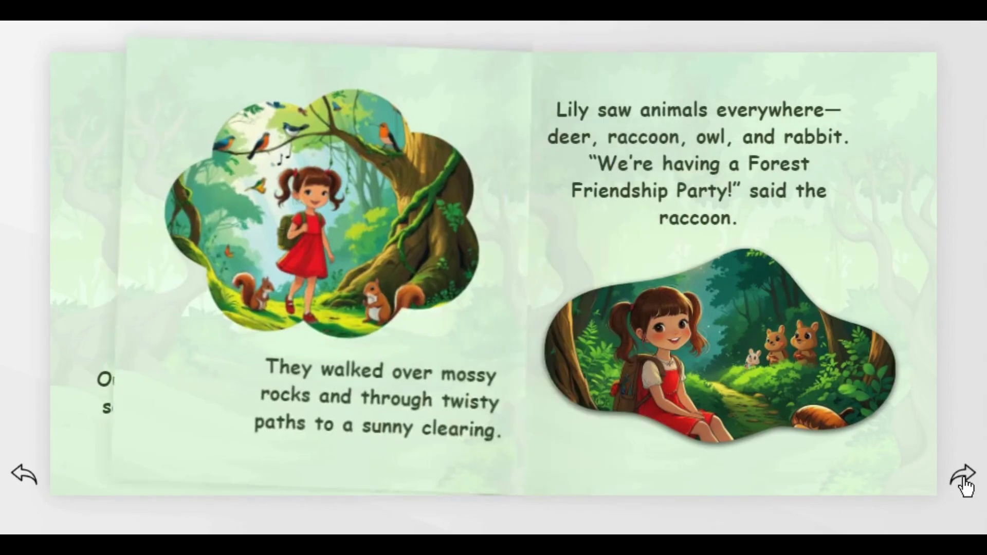
click(963, 480)
click(963, 481)
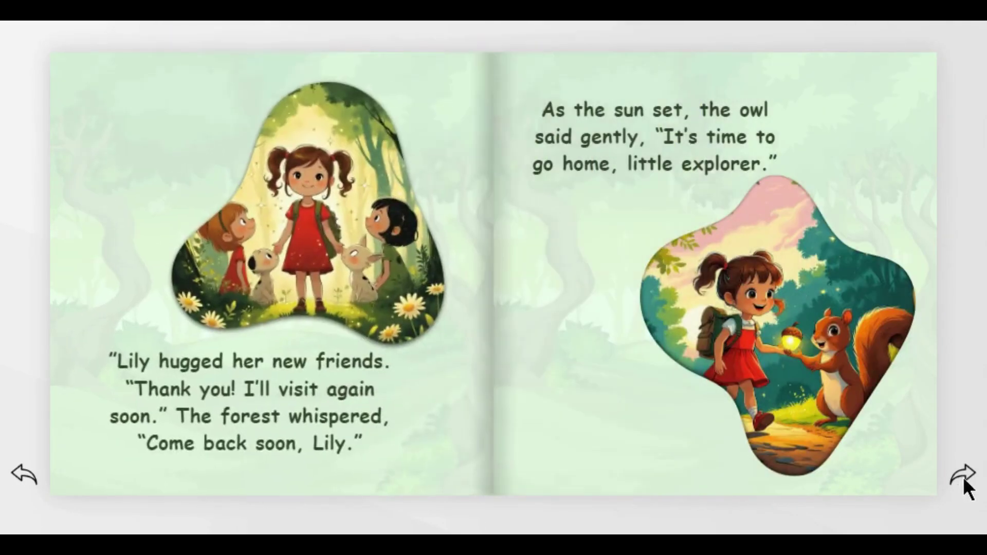
click(964, 481)
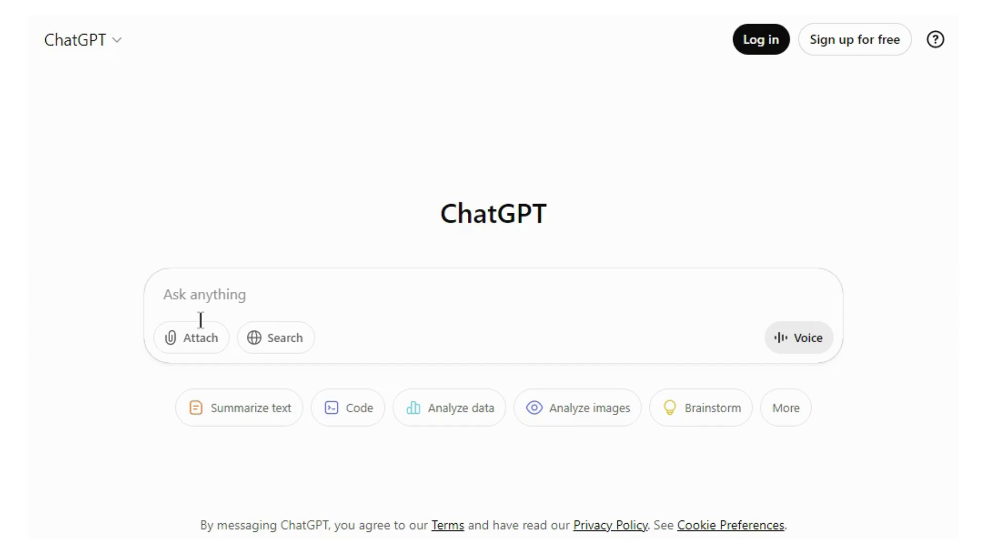
Ask ChatGPT to write a short story for the 6-8 years age group including a little girl, forest and forest animals.
text(Write a short story for 6-8 years age group. Must include a little girl, forest and forest animals.)
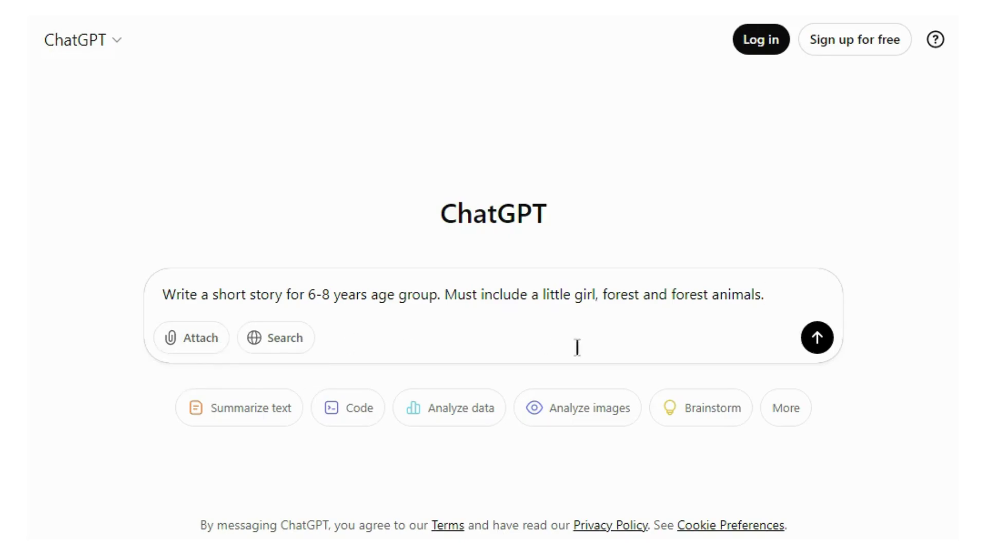
click(817, 339)
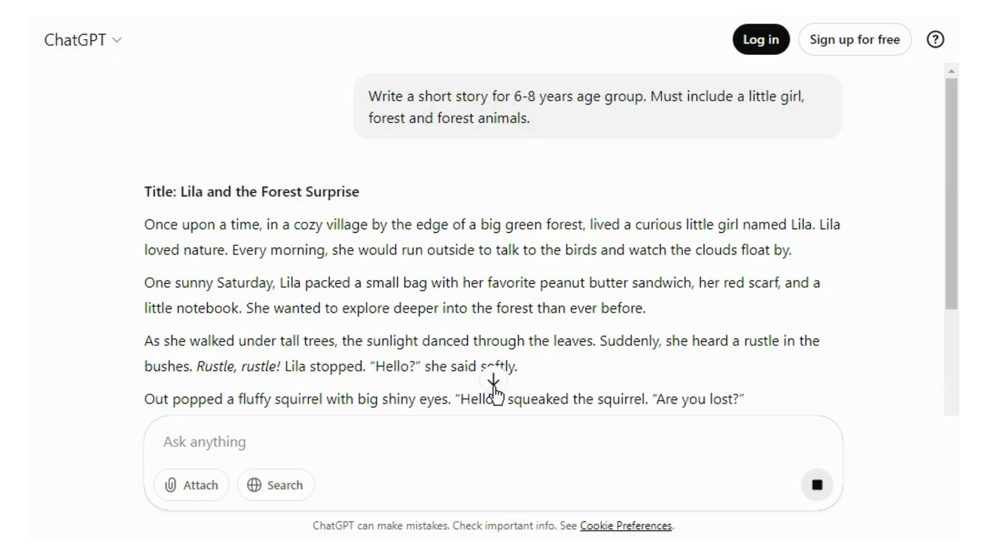
scroll(494, 391, down, 3)
scroll(495, 390, down, 3)
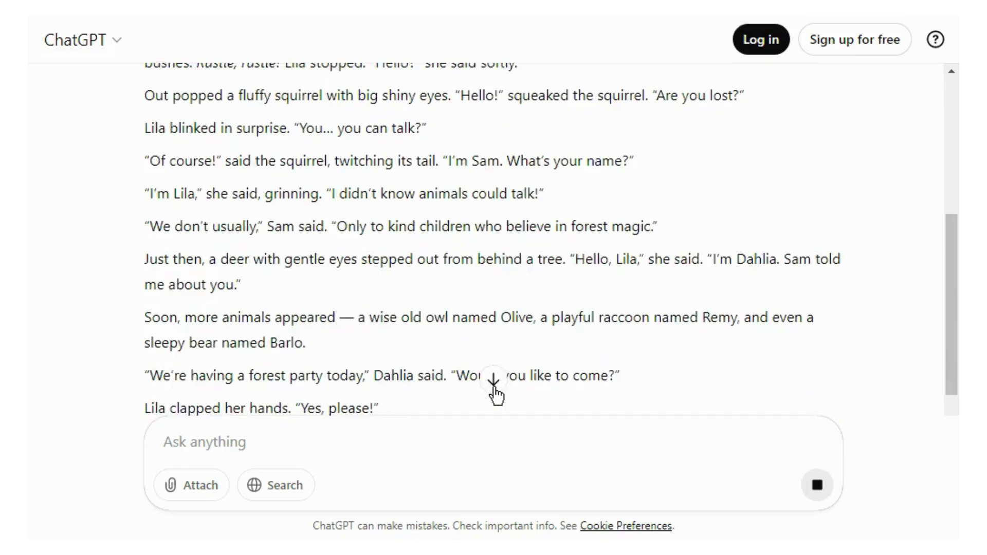
scroll(494, 390, down, 2)
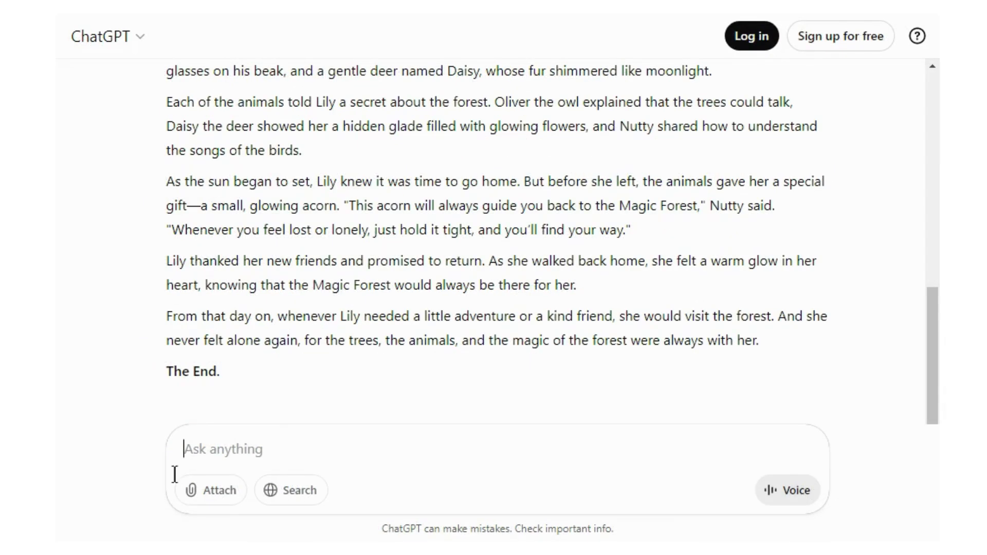
Have the story divided into 12 parts and follow the answer through to its end.
text(Now divide this story into 12 parts.)
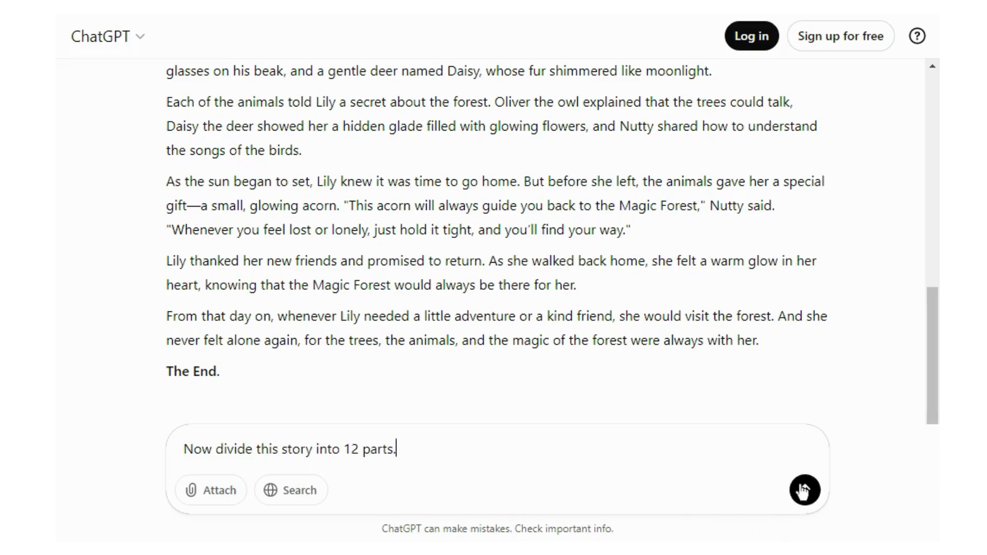
click(803, 491)
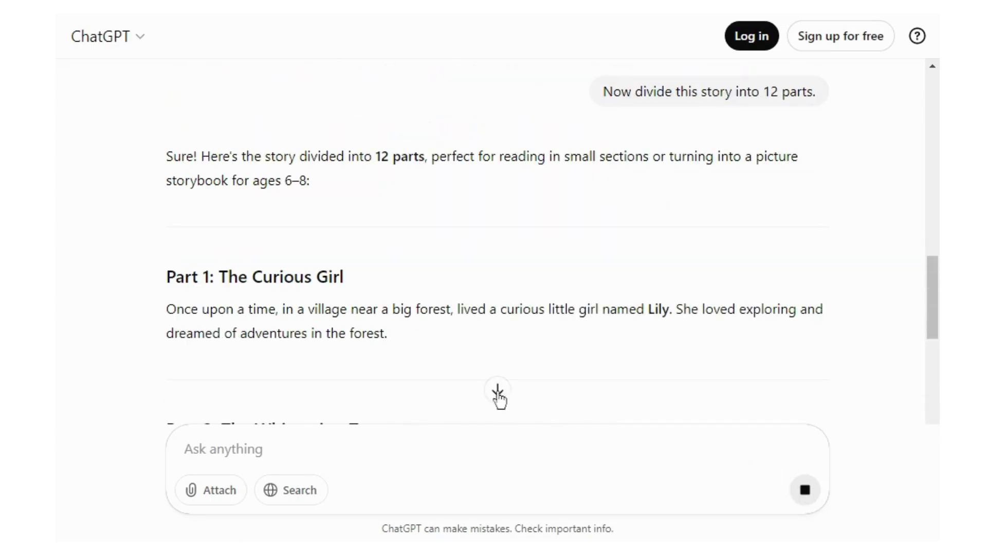
click(498, 395)
click(498, 395)
click(497, 395)
click(498, 395)
click(497, 394)
click(498, 394)
click(497, 395)
click(497, 395)
click(498, 396)
click(497, 396)
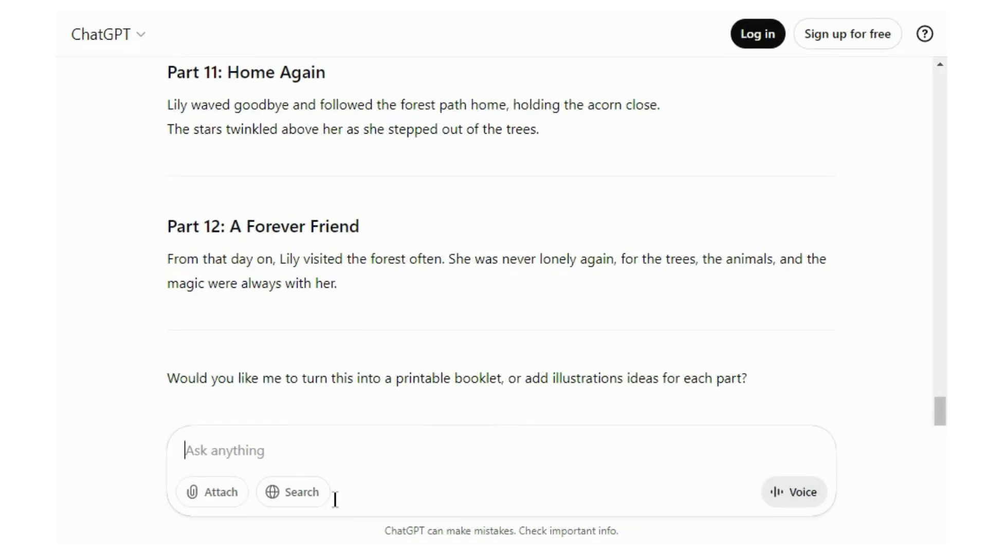
Request an image prompt for each part of the story.
text(Now write image prompt for each part.)
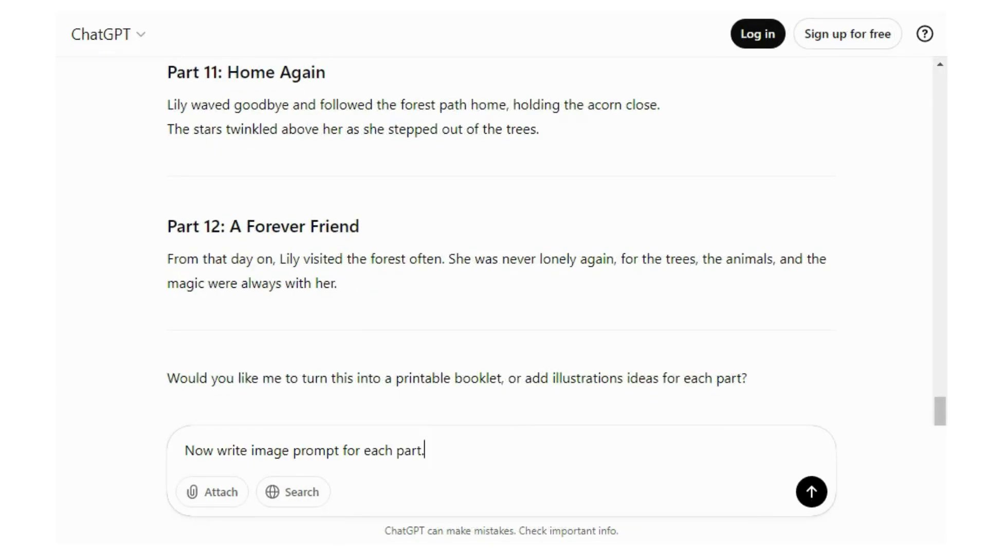
click(812, 493)
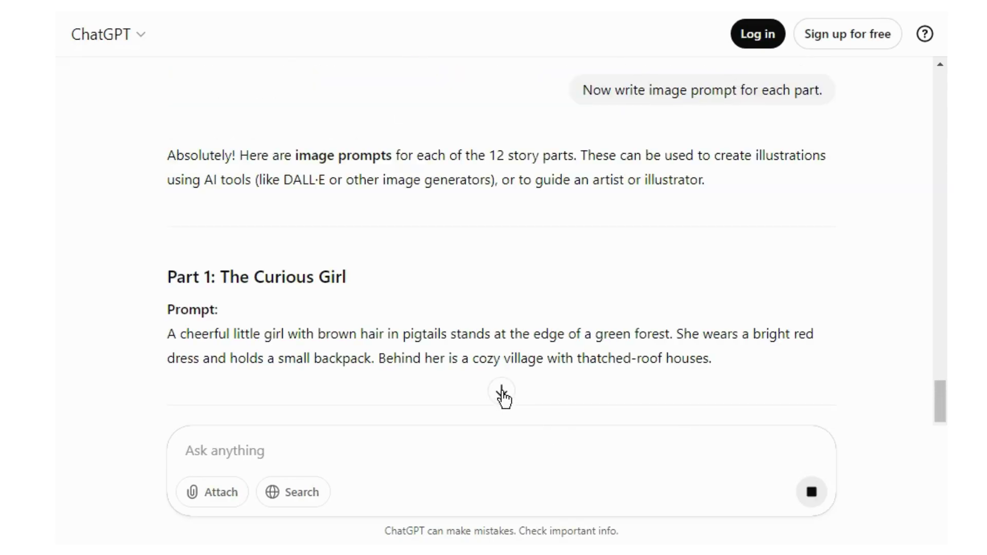
click(501, 394)
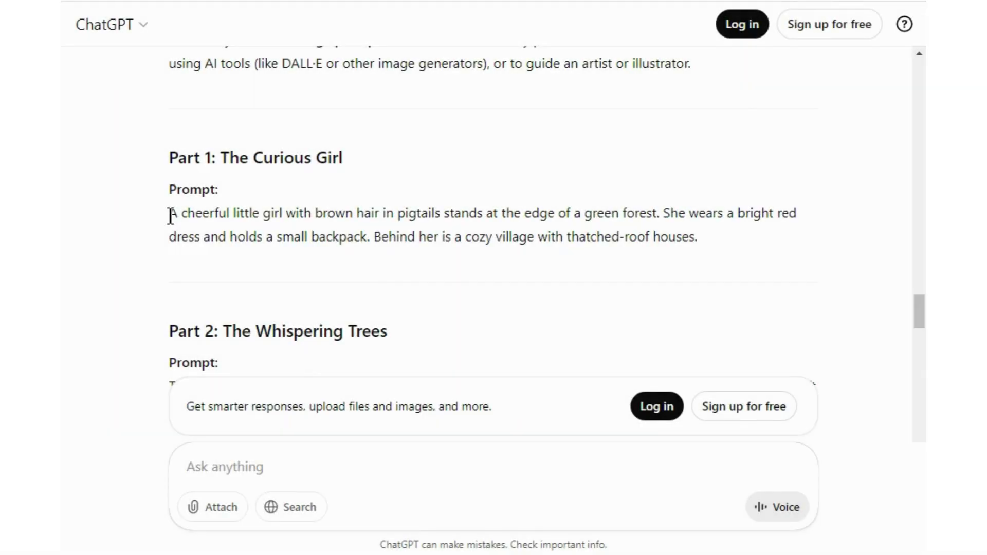
Copy the Part 1 image prompt into Canva AI and choose to create an image from it.
drag(171, 214, 733, 257)
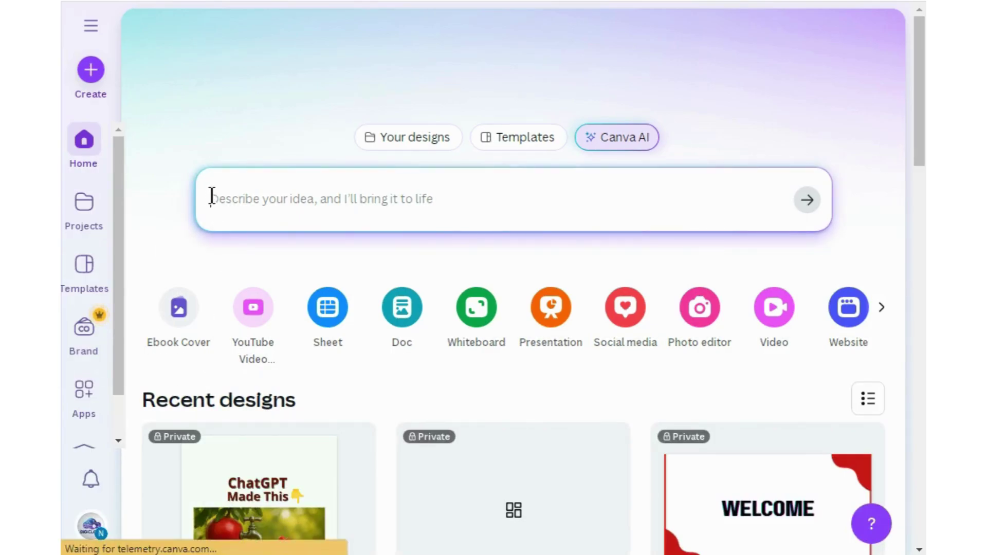
text(A cheerful little girl with brown hair in pigtails stands at the edge of a green forest. She wears a bright red dress and holds a small backpack. Behind her is a cozy village with thatched-roof houses.)
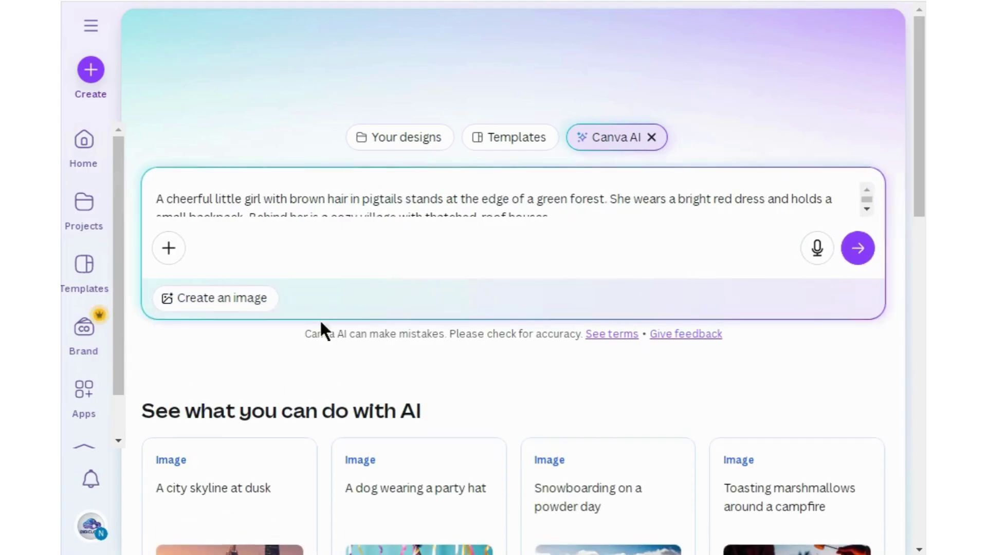
click(223, 299)
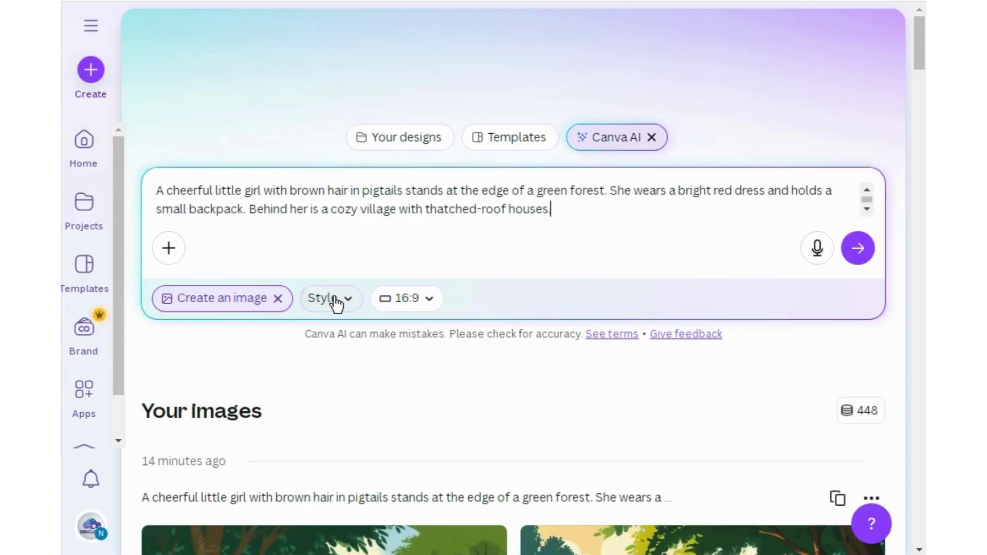
Set the image style to Illustration and the aspect ratio to 1:1, and generate the Part 1 images.
click(350, 299)
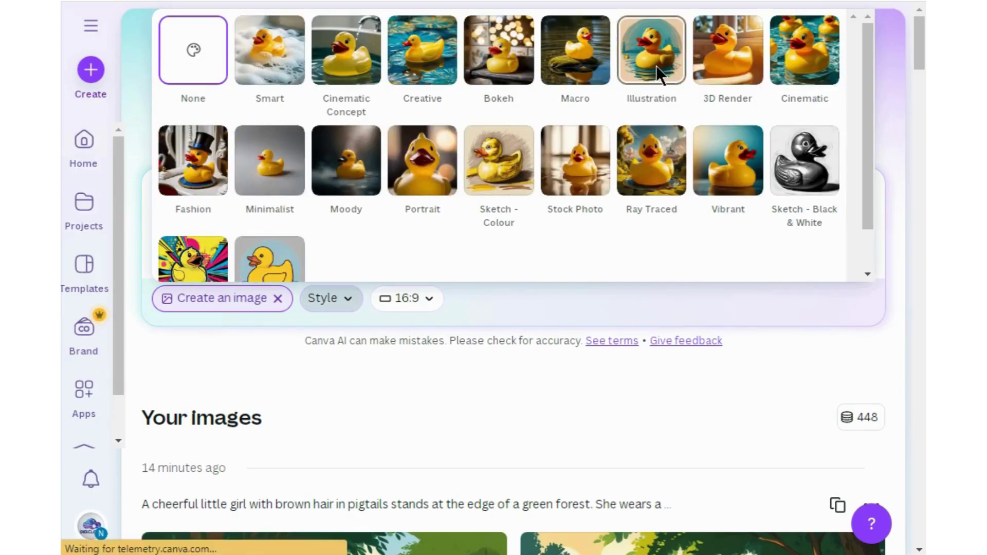
click(656, 66)
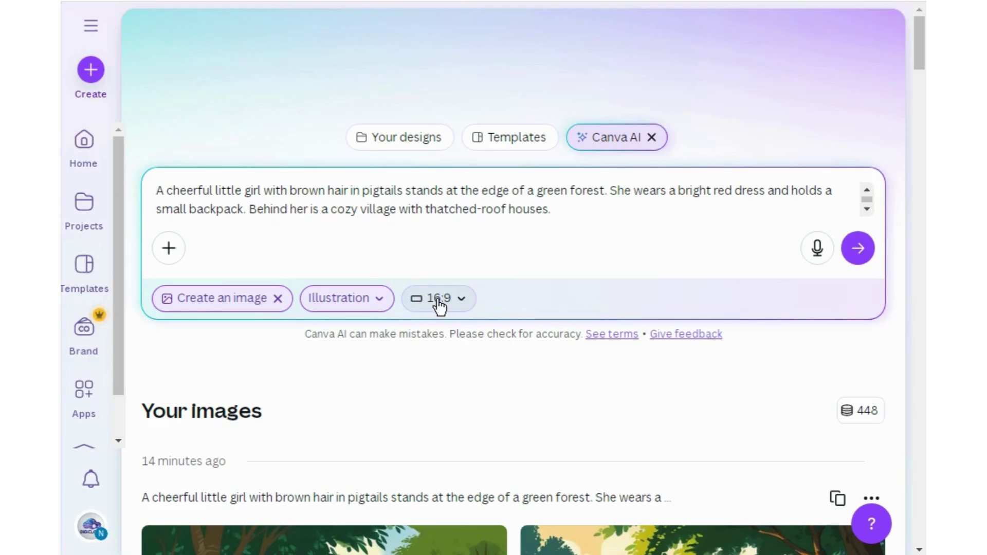
click(441, 303)
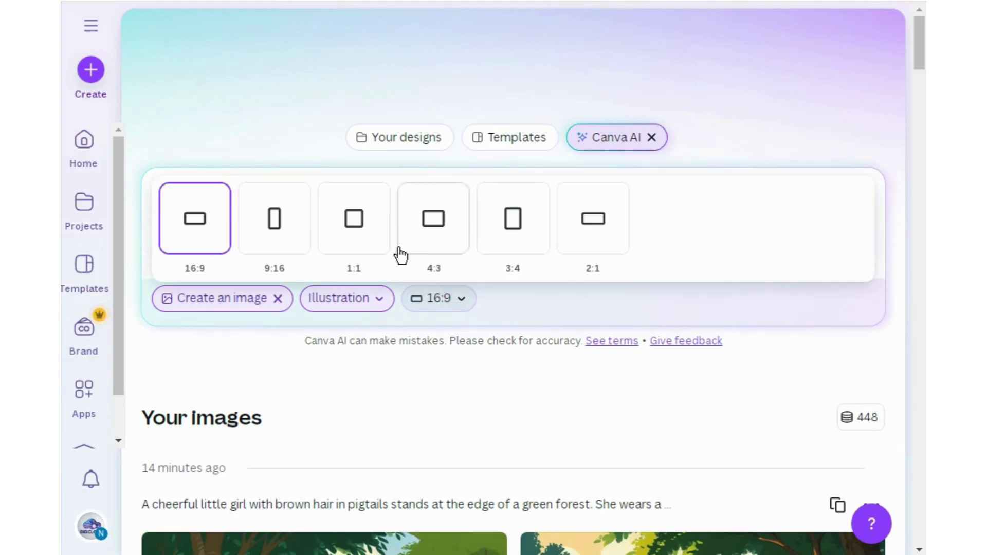
click(372, 236)
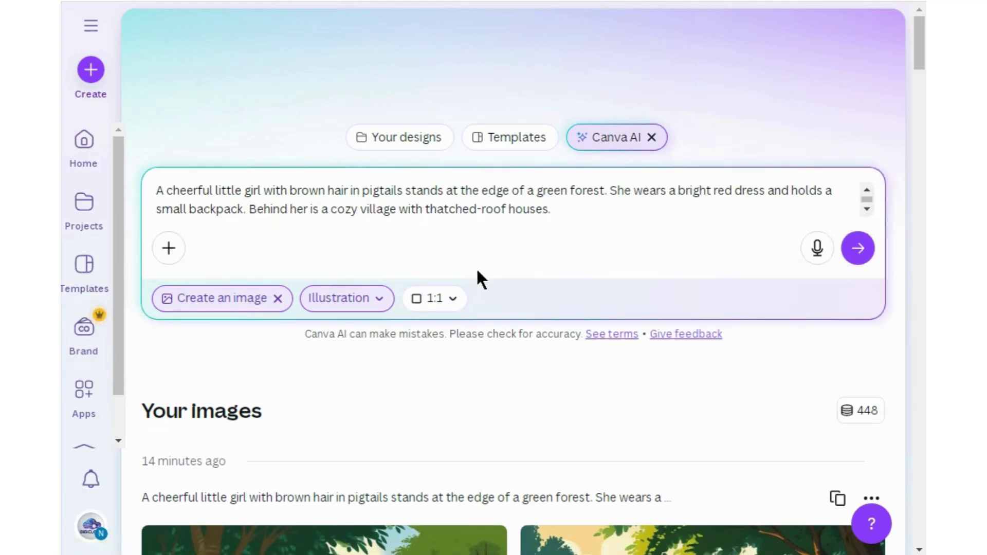
click(870, 251)
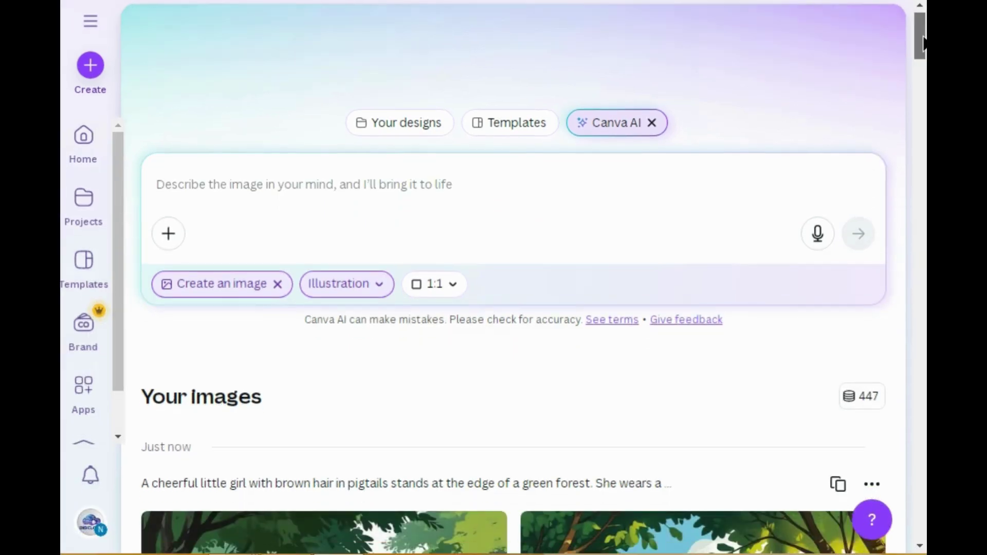
Review the generated Part 1 images and download the one of the smiling girl beside the path and thatched houses.
drag(922, 43, 922, 99)
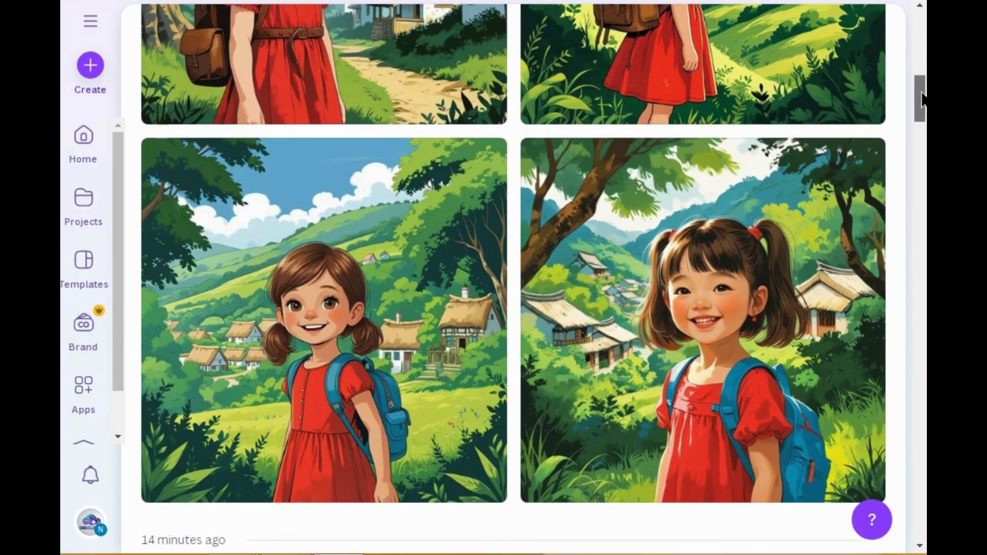
drag(922, 98, 921, 70)
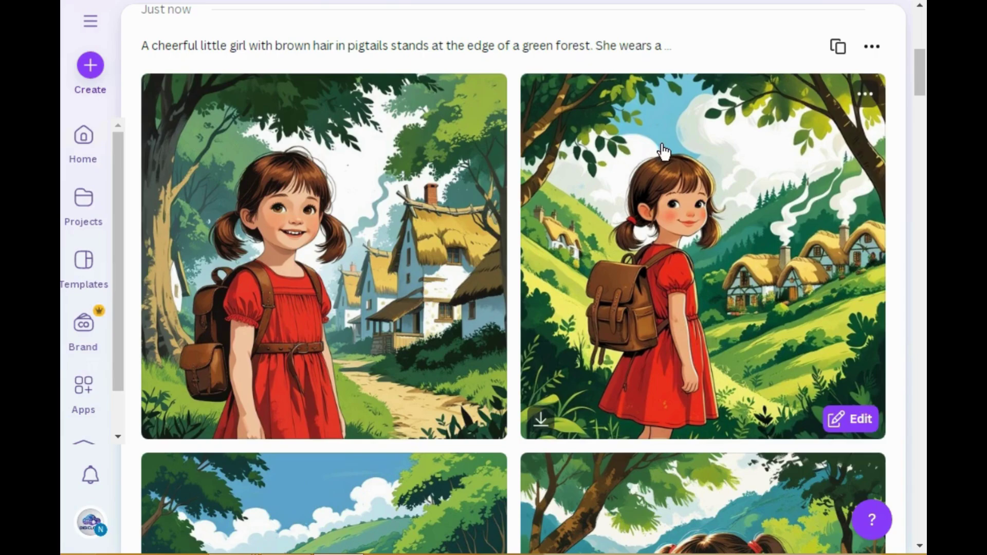
click(358, 317)
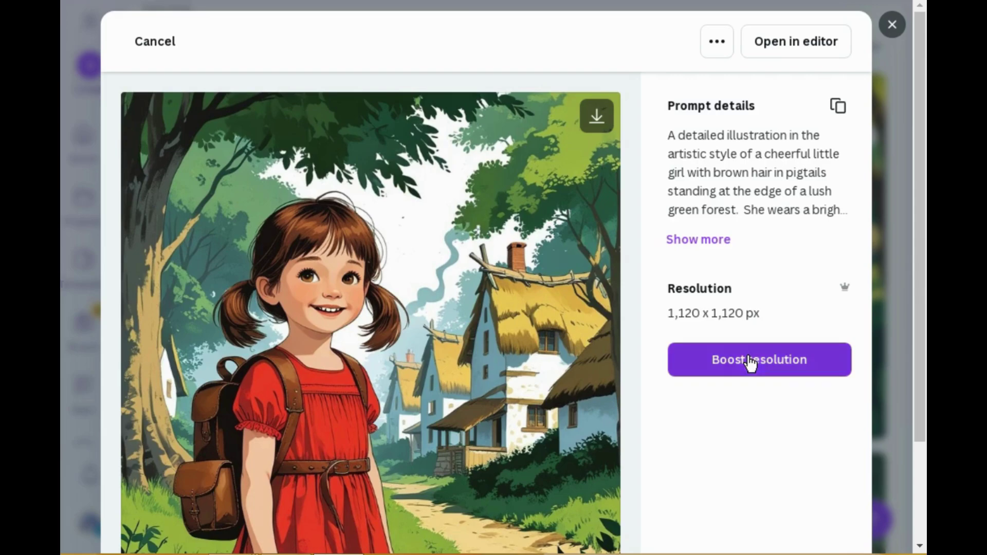
click(597, 127)
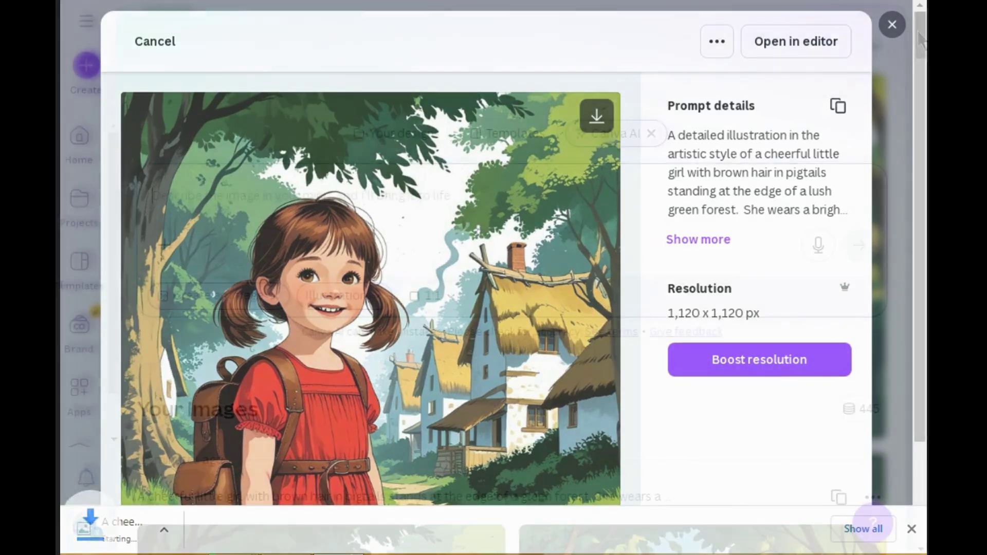
click(891, 24)
Reuse the Part 1 prompt for a new image and delete its last sentence about the cozy village.
drag(917, 36, 916, 45)
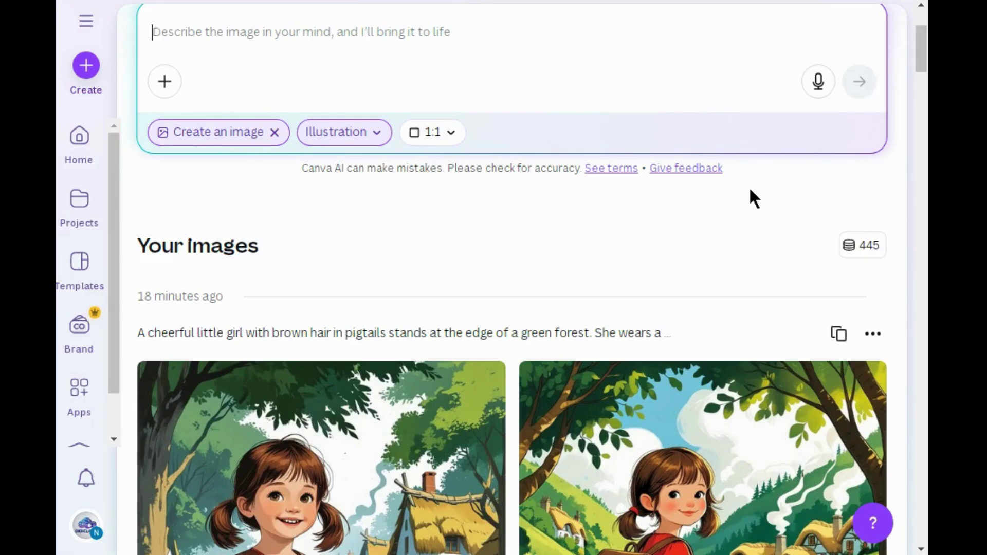
click(836, 340)
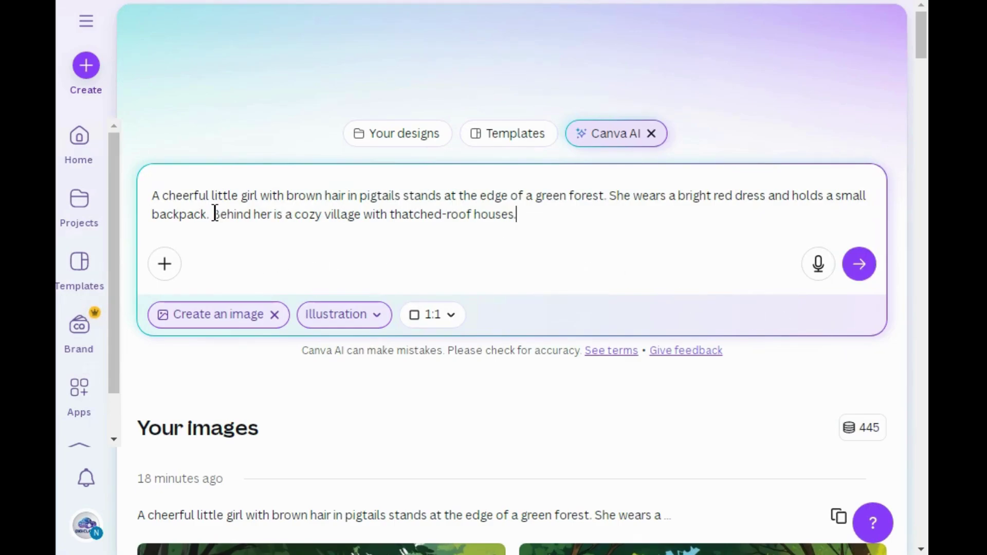
drag(213, 213, 527, 225)
key(BackSpace)
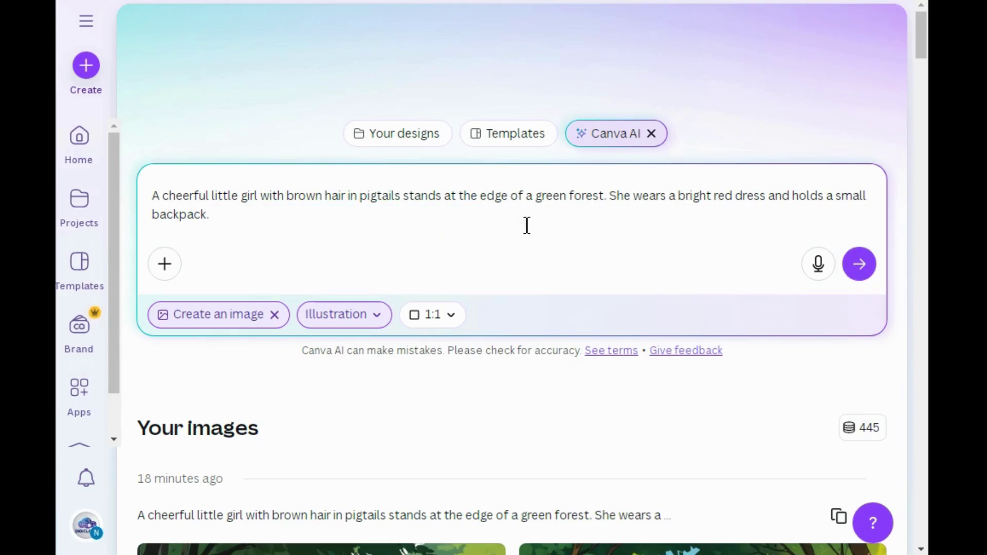
Append ChatGPT's Part 2 "The Whispering Trees" prompt to the girl's description in Canva AI, generate the images and review them.
key(ctrl+Tab)
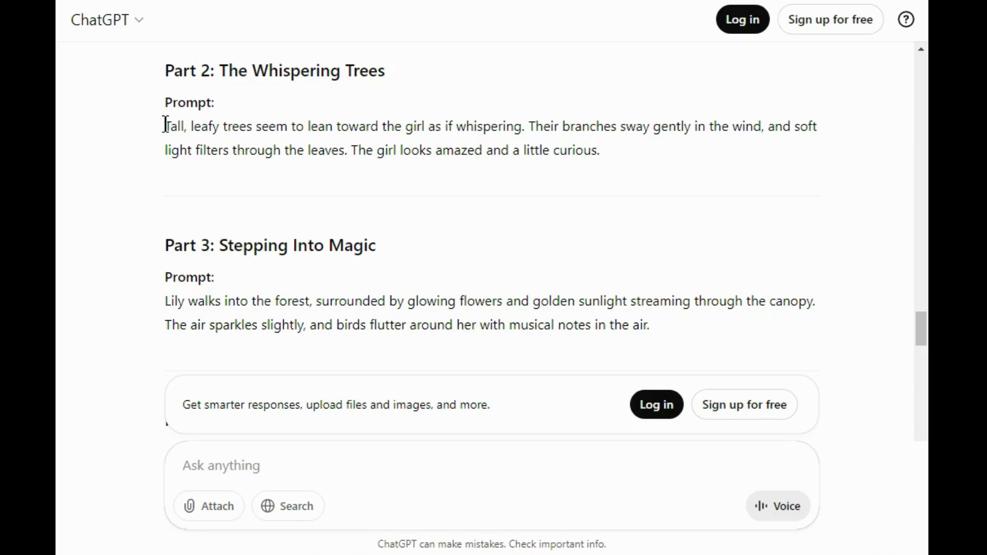
drag(164, 124, 597, 175)
key(ctrl+c)
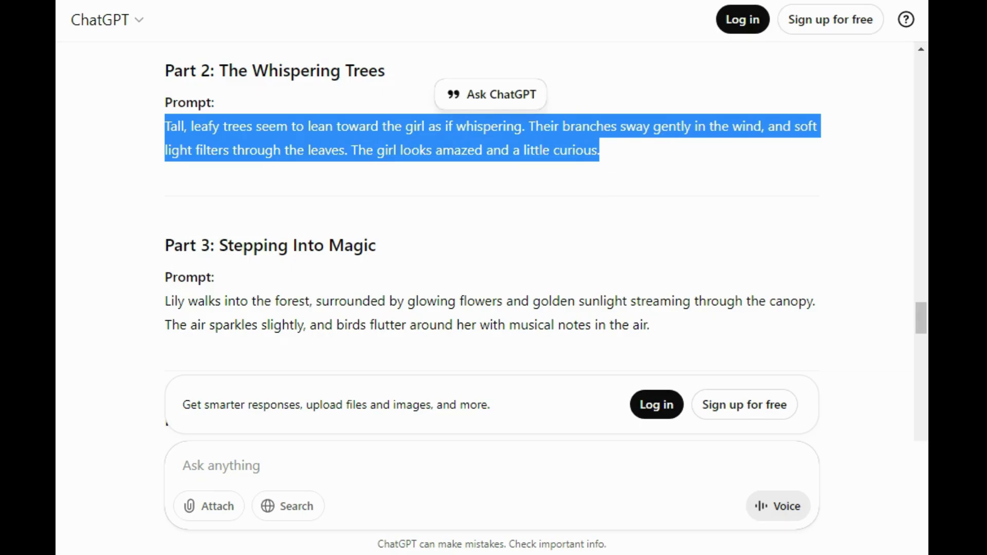
key(ctrl+Tab)
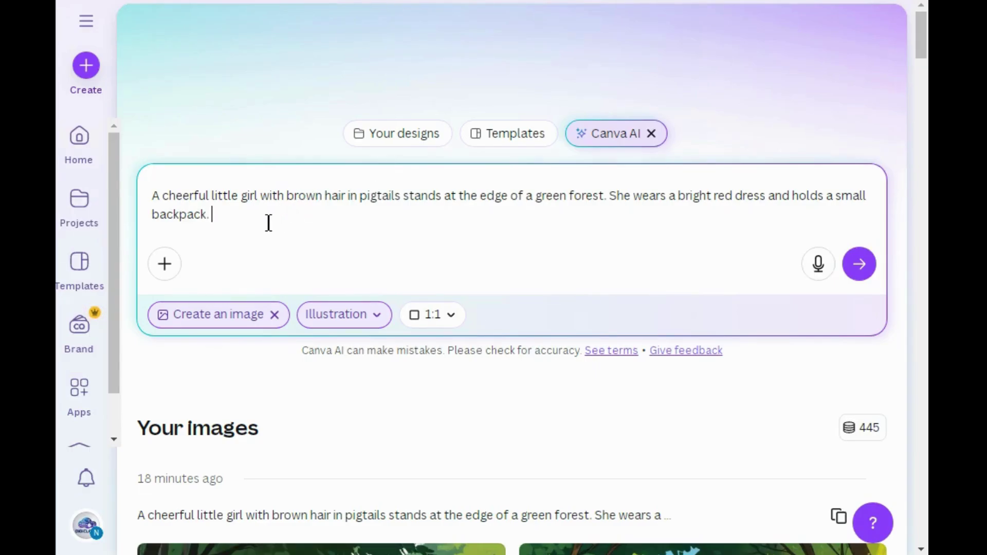
key(ctrl+v)
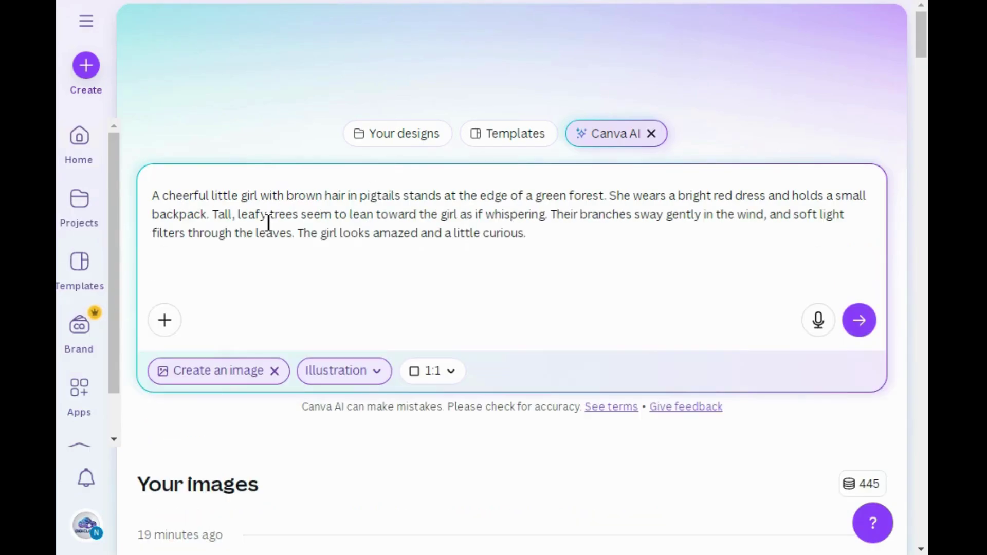
click(859, 323)
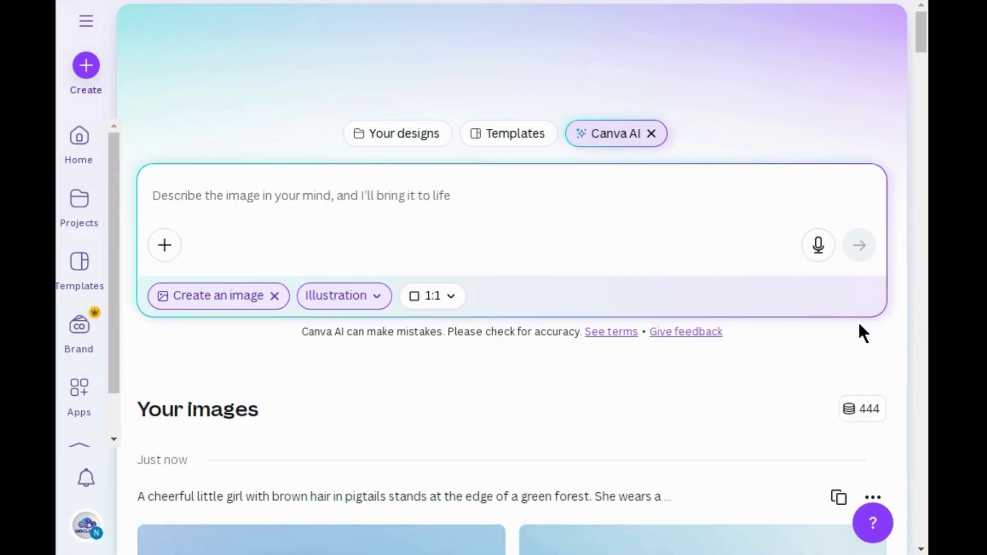
drag(923, 54, 923, 89)
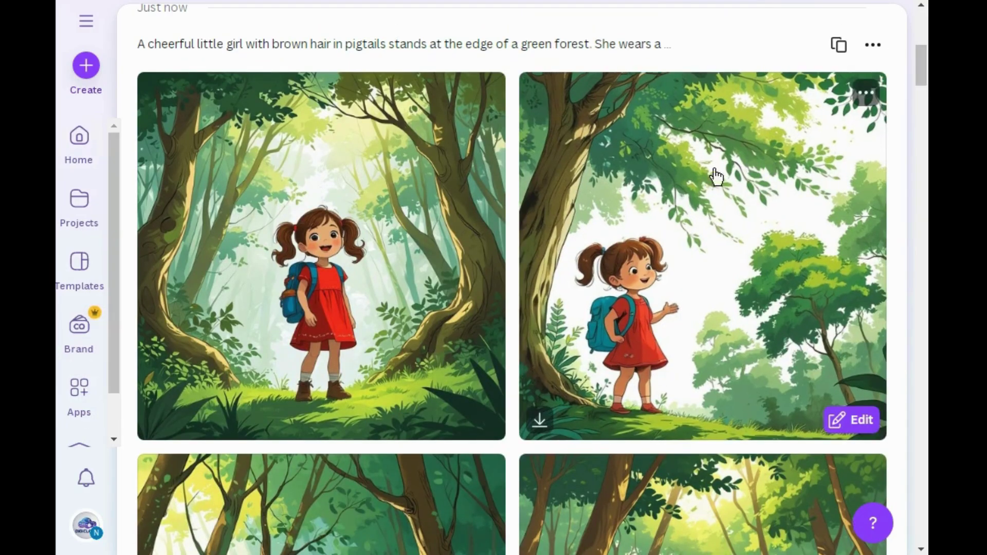
Download the Part 2 image of the girl facing forward between two large forest trees.
mouse_move(451, 276)
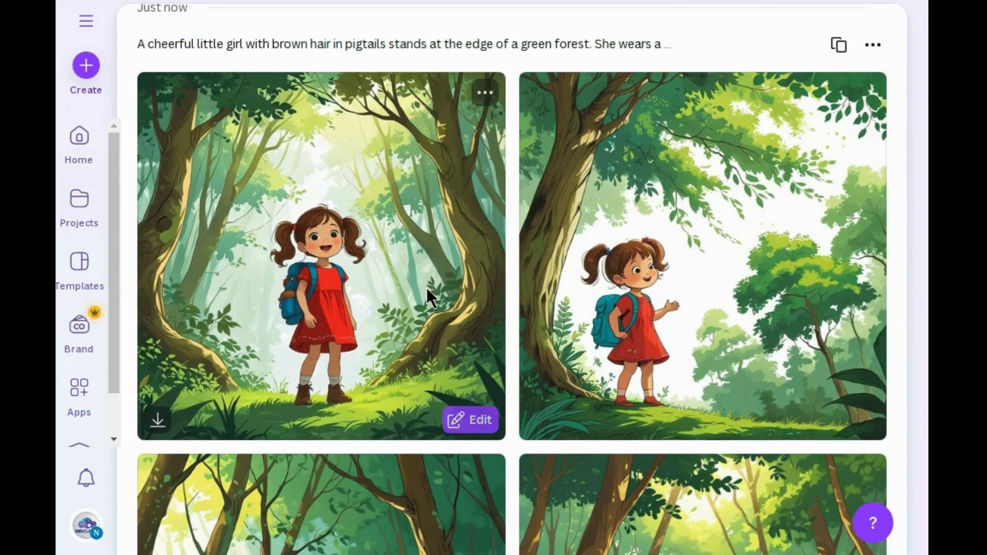
click(428, 294)
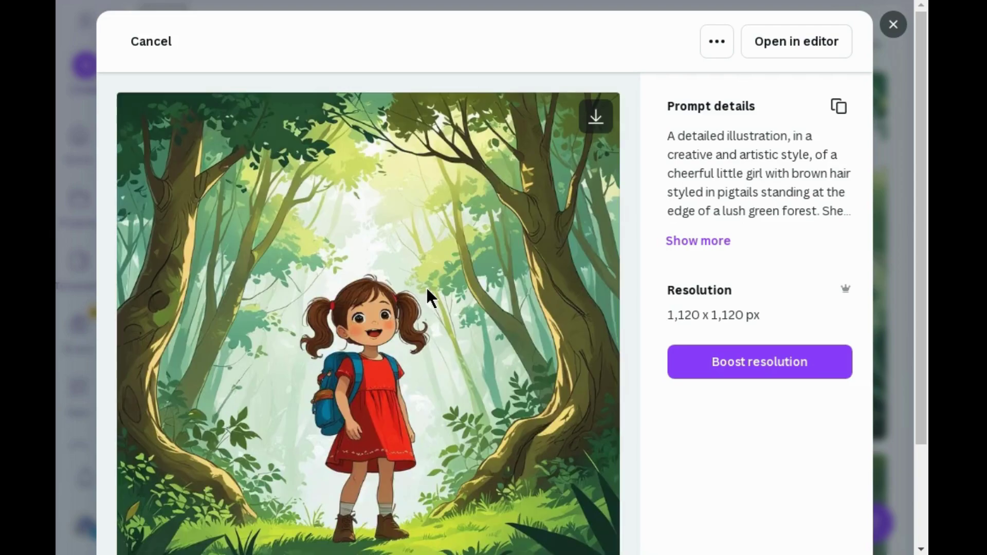
click(594, 118)
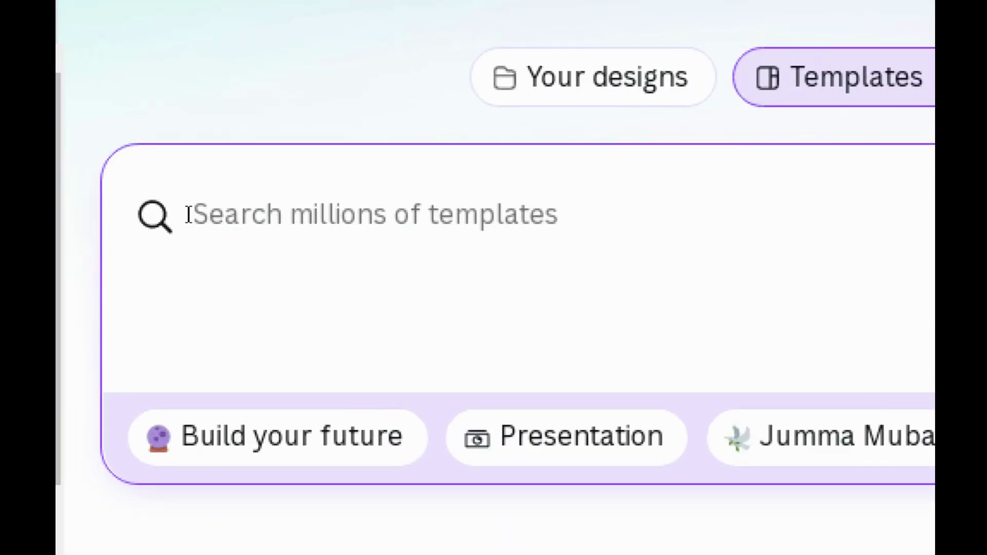
Search the templates for "story book" and create a blank Story Book design.
text(story)
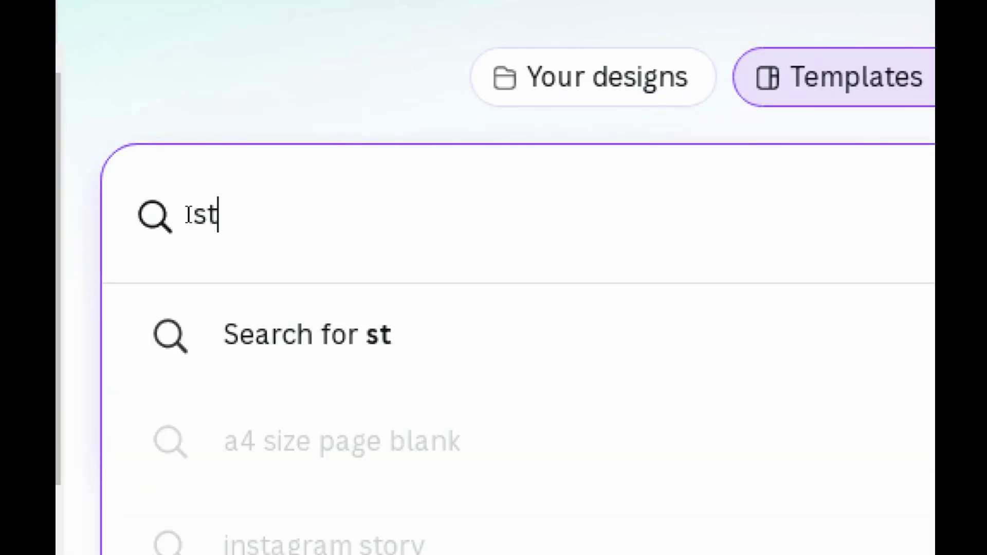
text( book)
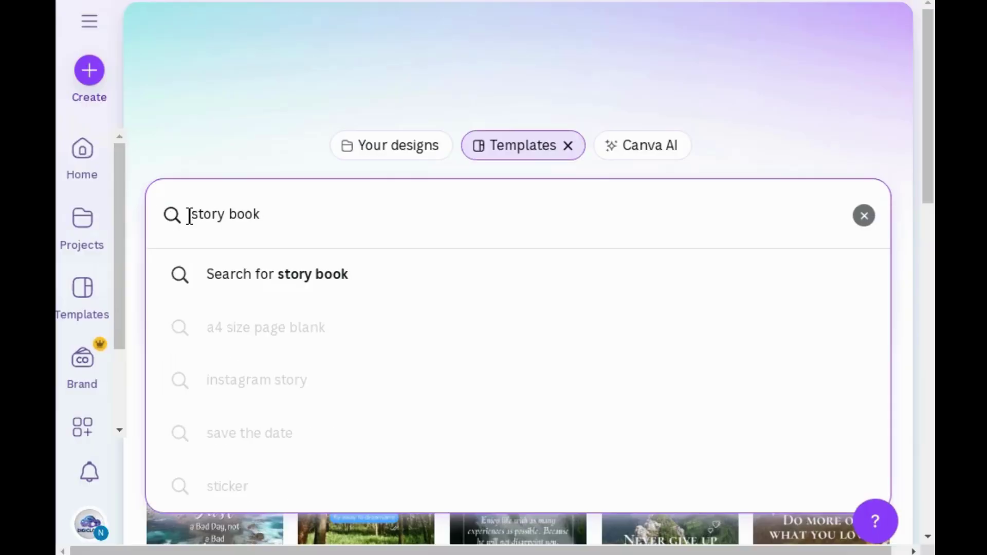
click(219, 274)
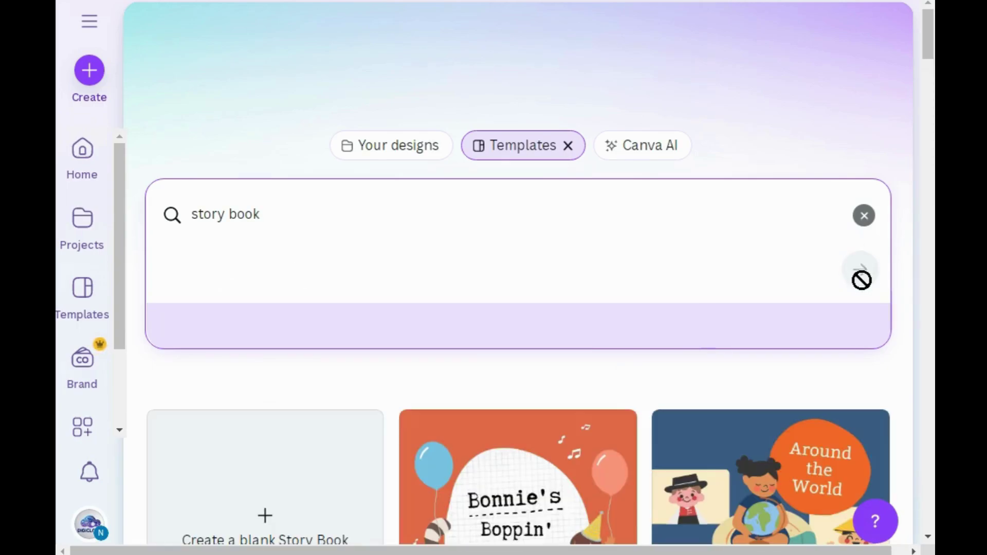
drag(930, 52, 929, 77)
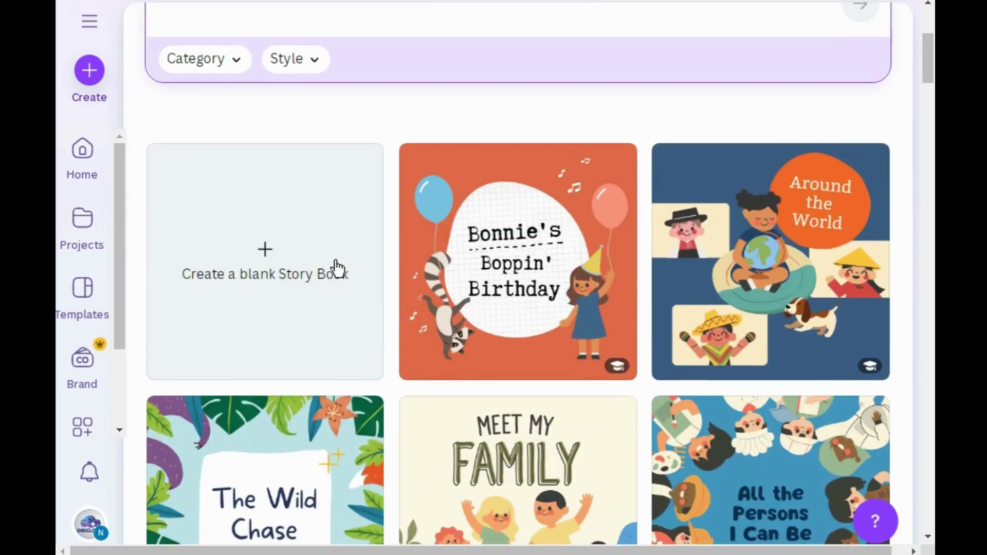
click(271, 276)
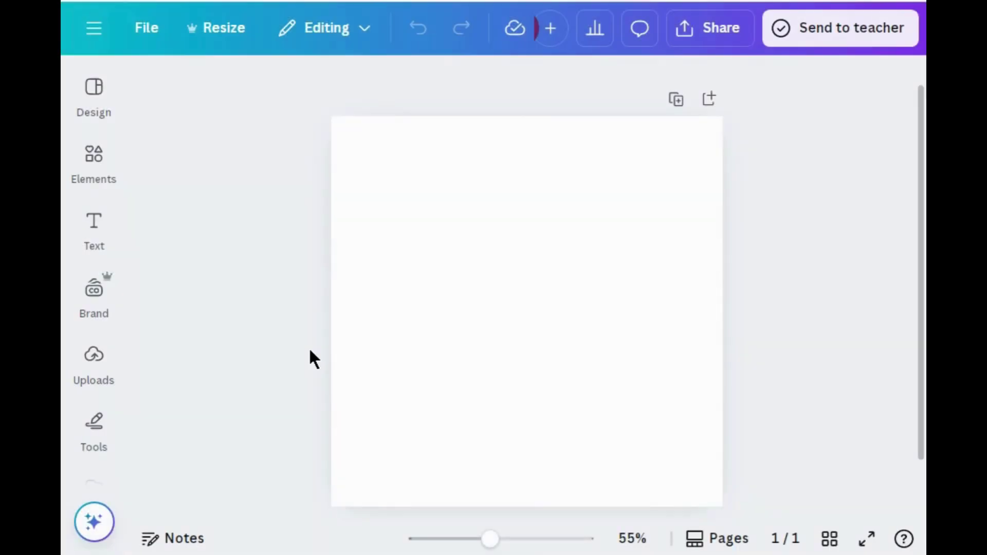
Upload all the downloaded illustrations of the girl from the Downloads folder to the design's uploads.
click(98, 364)
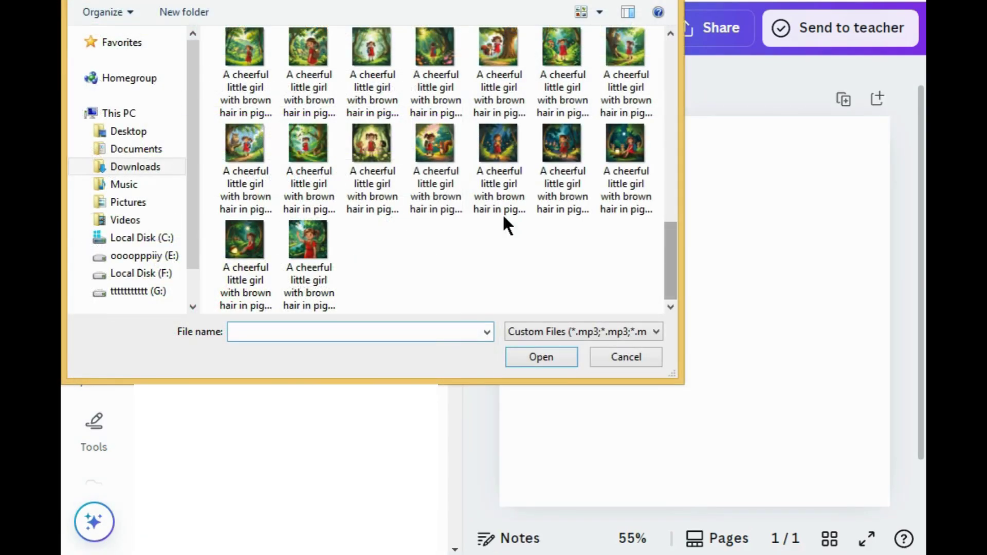
drag(212, 49, 608, 313)
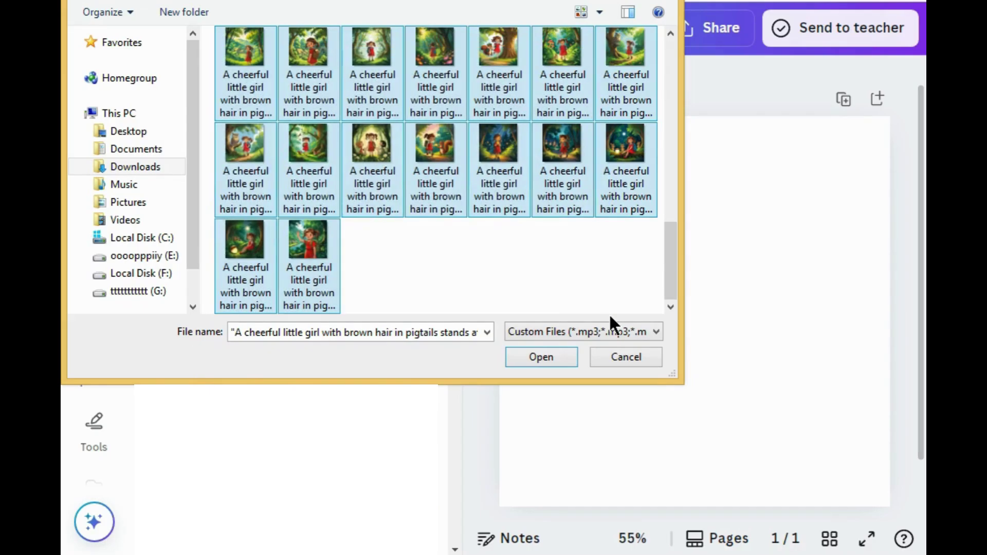
click(559, 356)
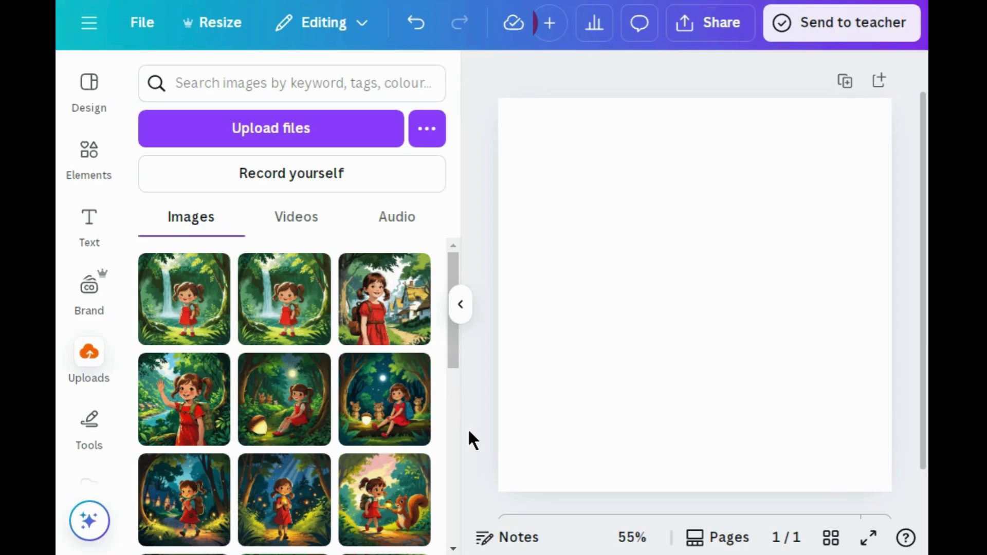
Add the illustration of the girl by the waterfall to the first page and set it as the background.
click(214, 341)
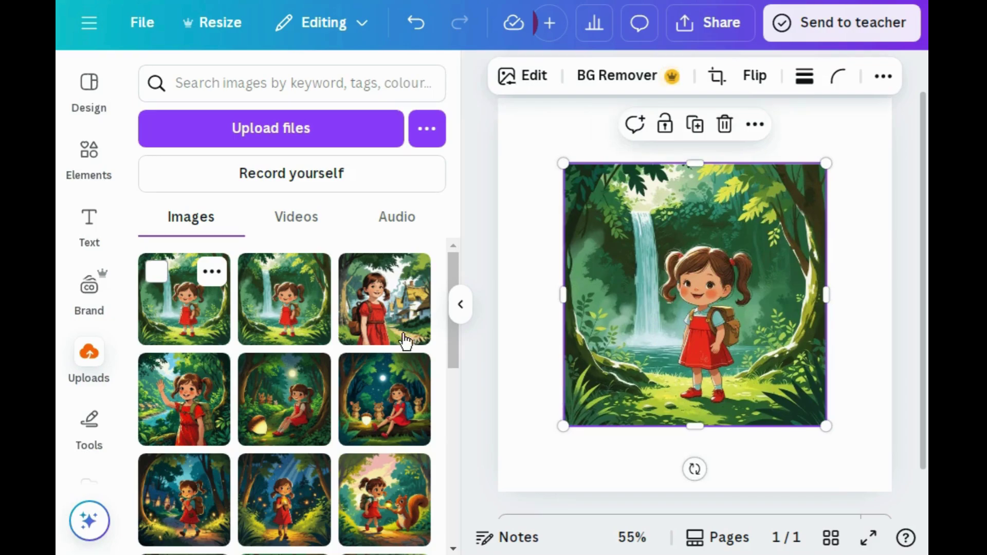
right_click(623, 383)
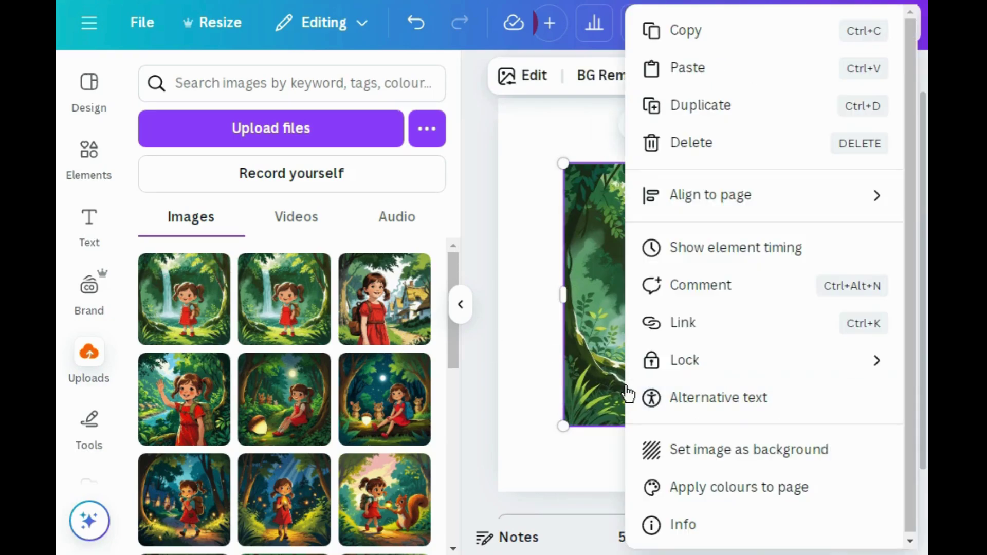
click(647, 452)
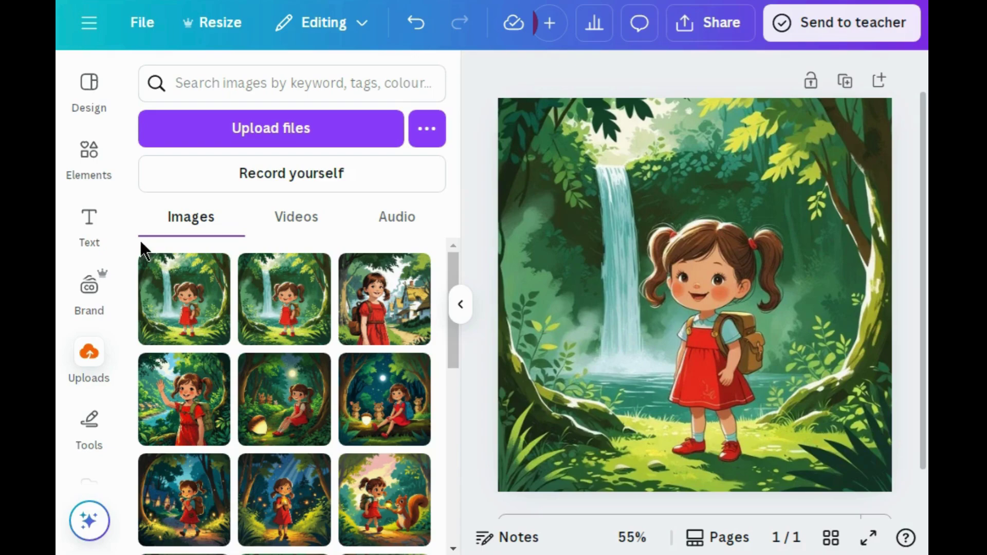
Add a text box above the girl's head with the title "lily in the forest".
click(90, 220)
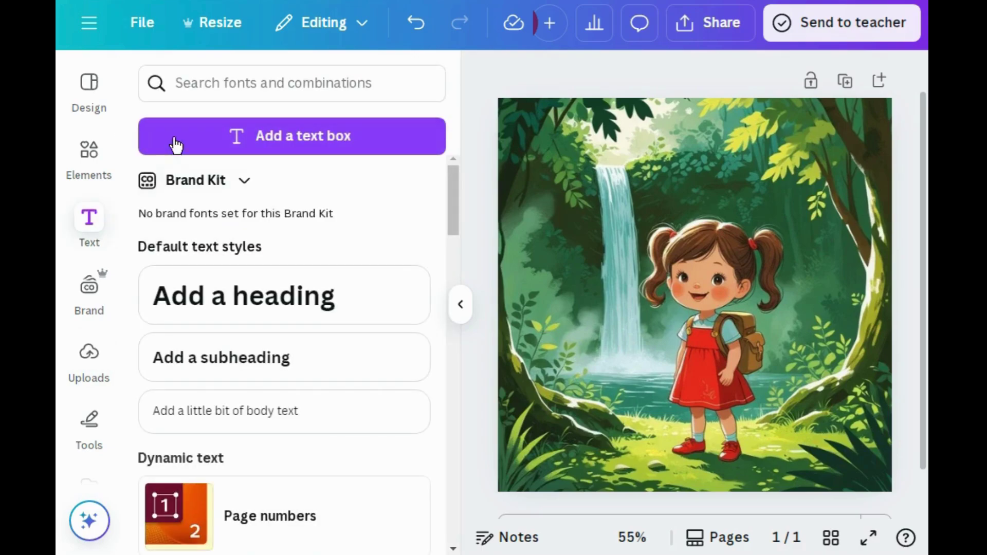
click(196, 138)
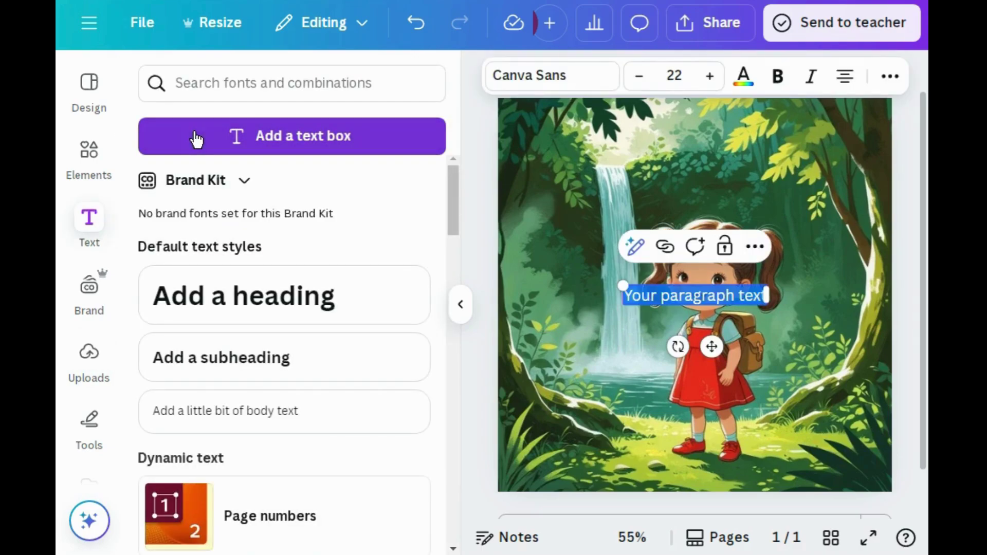
drag(713, 342, 714, 239)
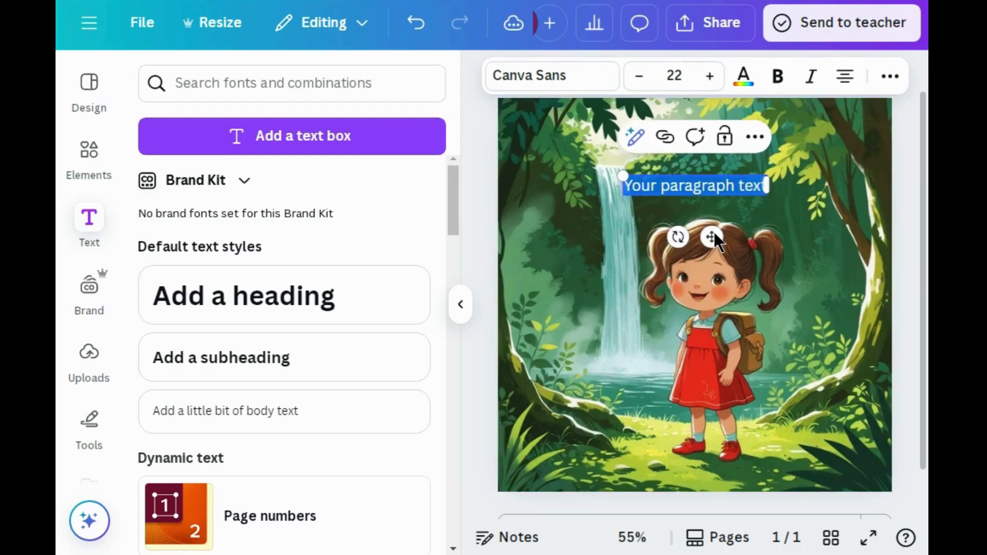
text(Lily)
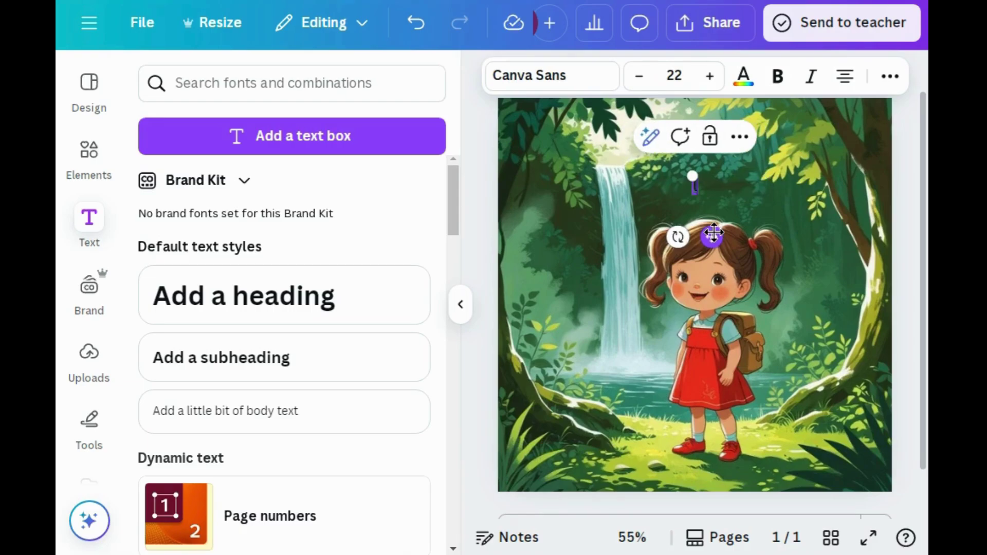
text( in)
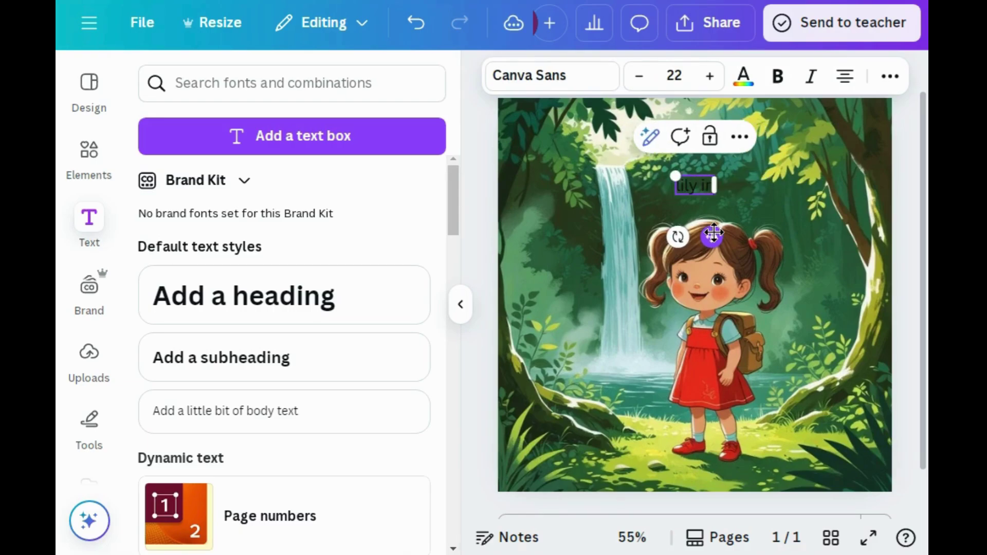
text( the forest)
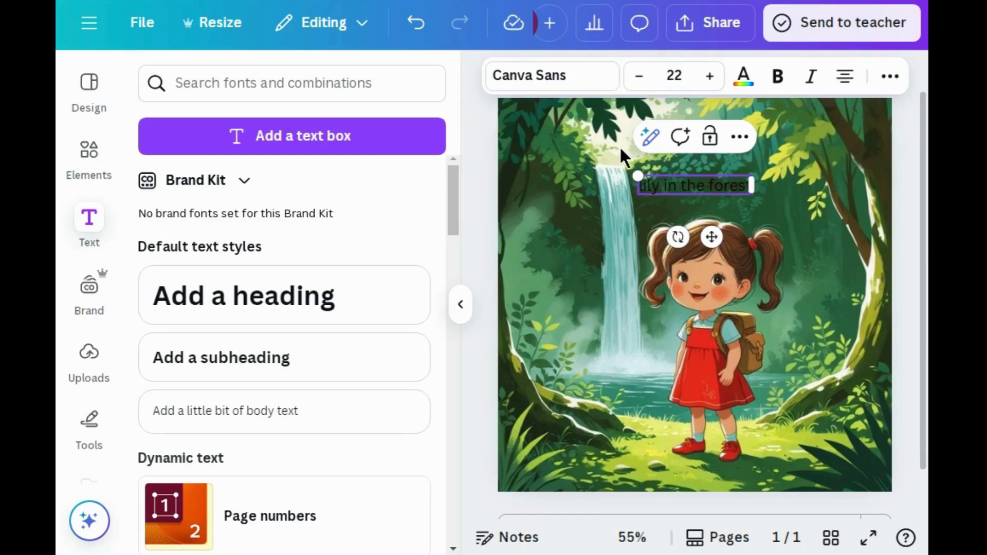
Set the title's font to Sweet Dreams and its size to 42.
click(587, 80)
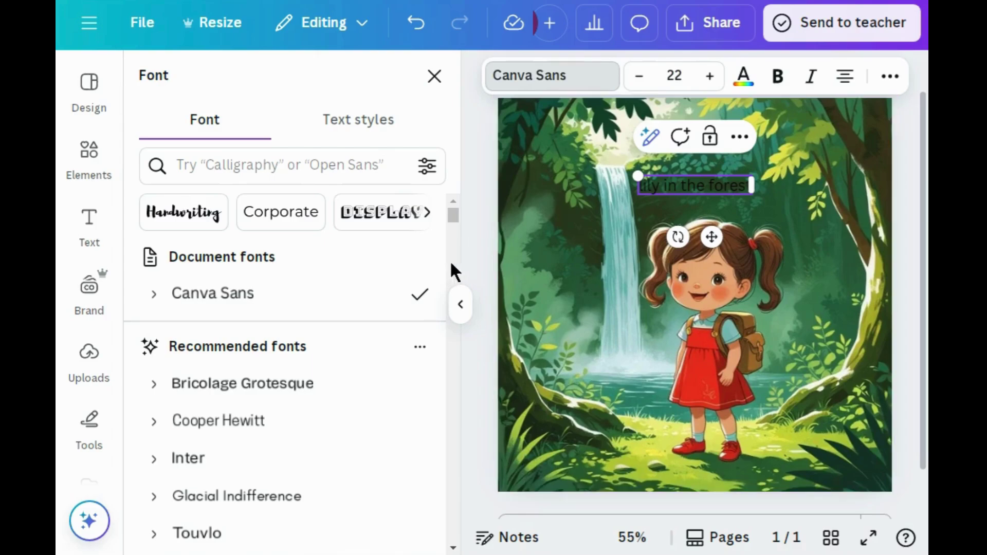
drag(453, 218, 453, 225)
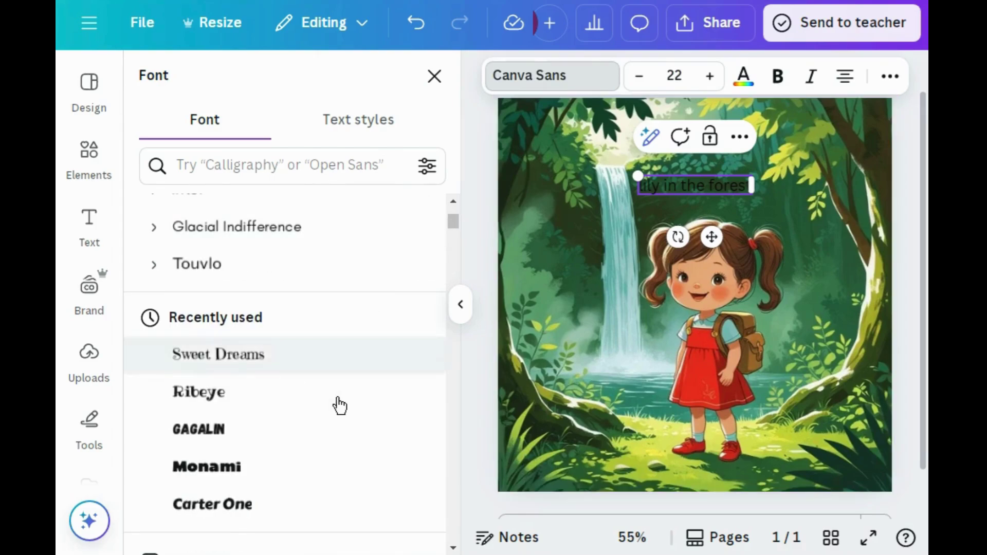
click(309, 362)
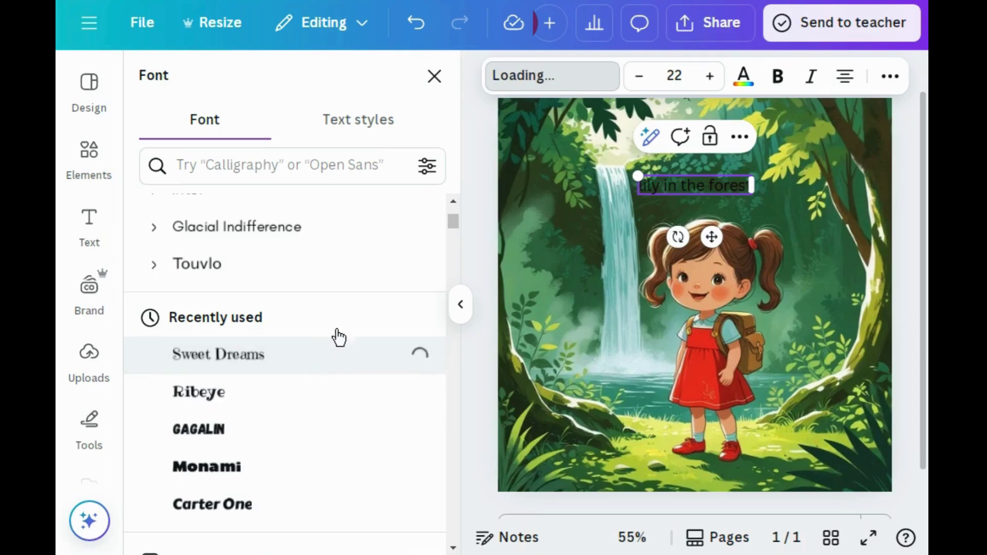
click(676, 80)
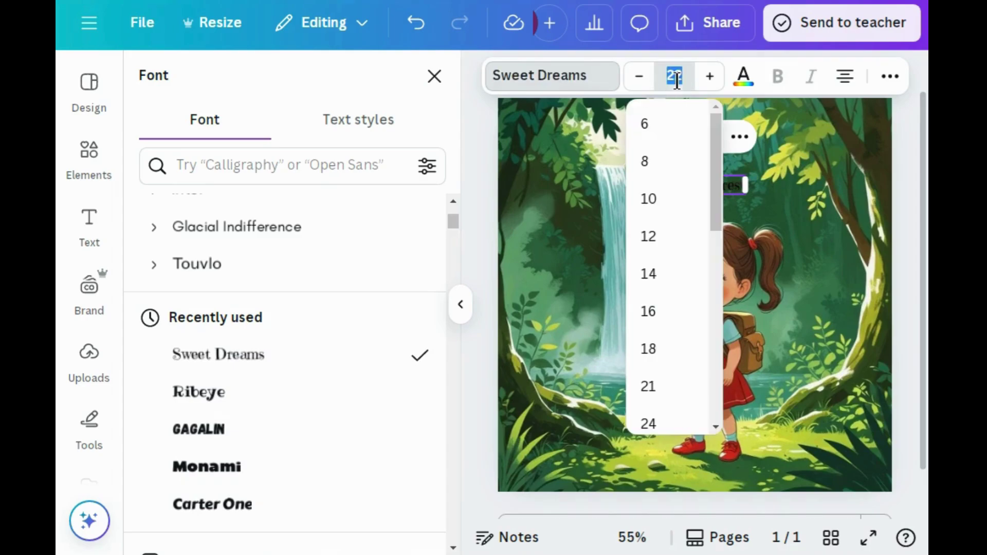
click(720, 318)
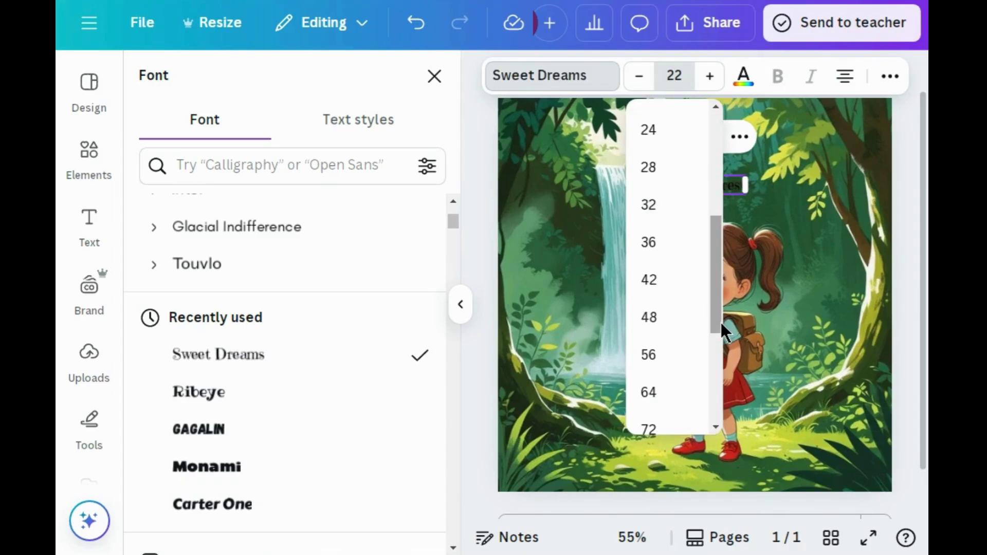
click(666, 290)
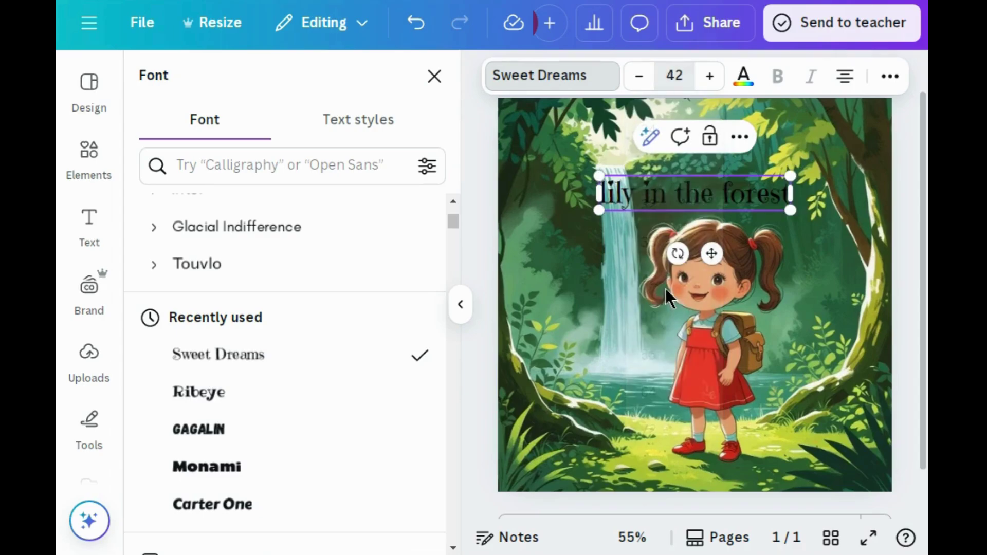
Change the title to uppercase and apply the Background text effect in yellow.
click(883, 81)
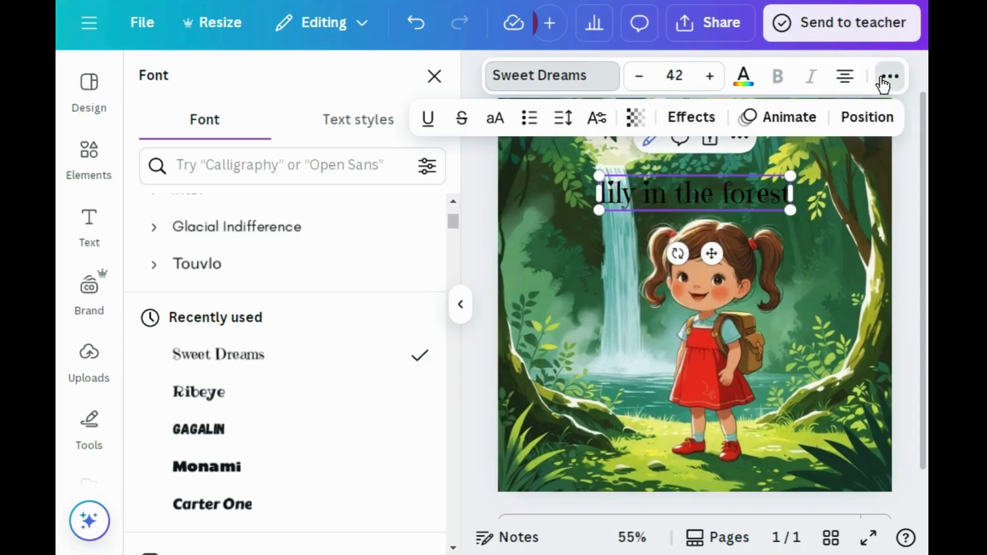
click(495, 121)
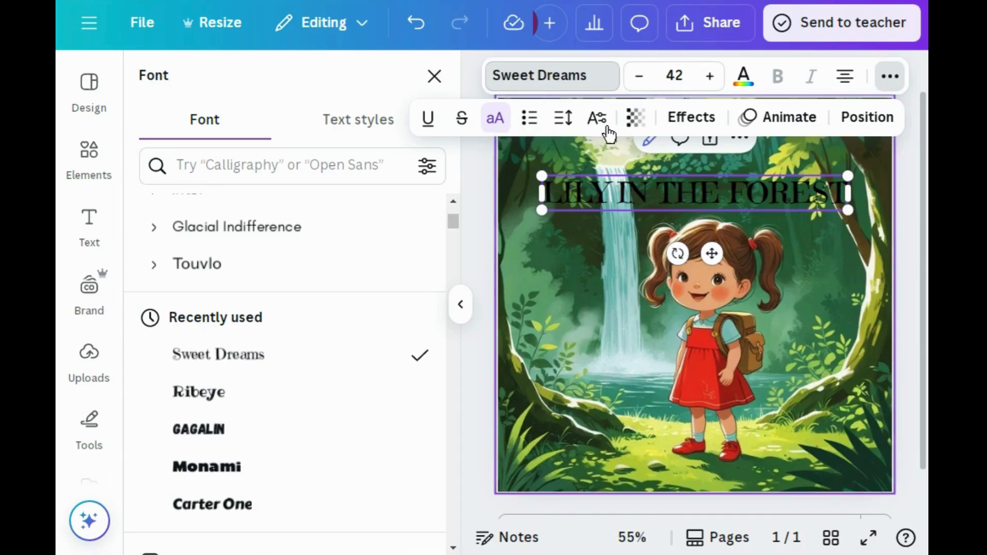
click(665, 120)
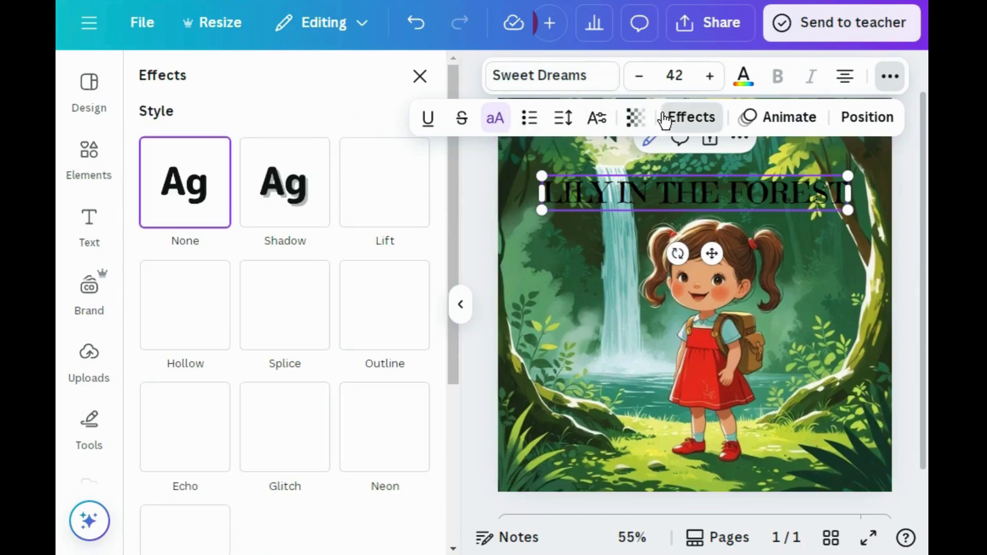
click(456, 396)
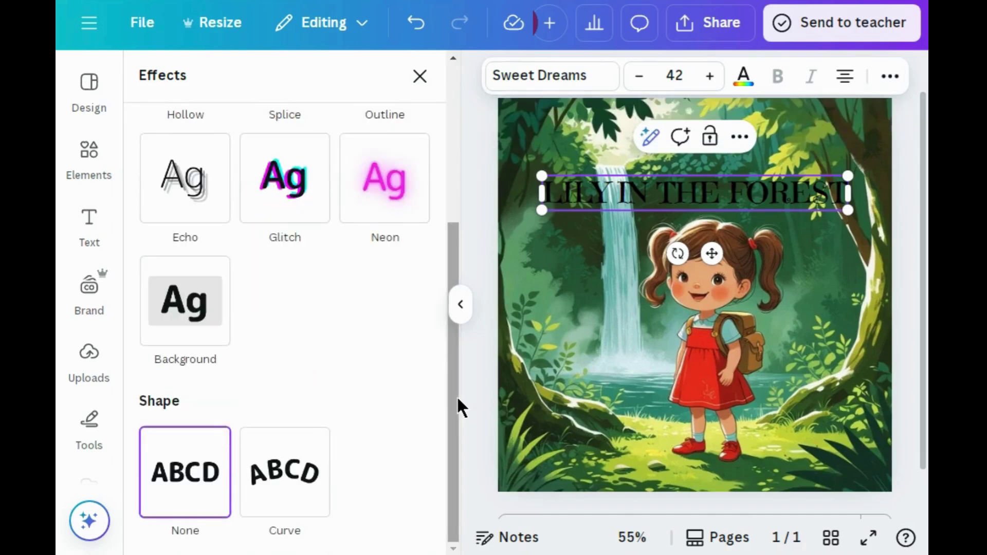
click(194, 325)
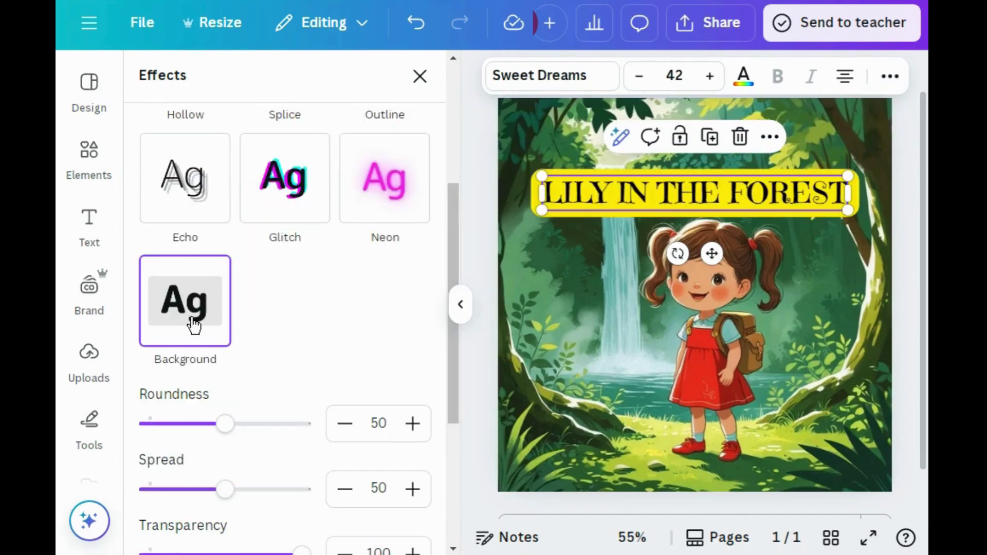
Shape the title text into a curve with a Curve value of 20.
click(448, 512)
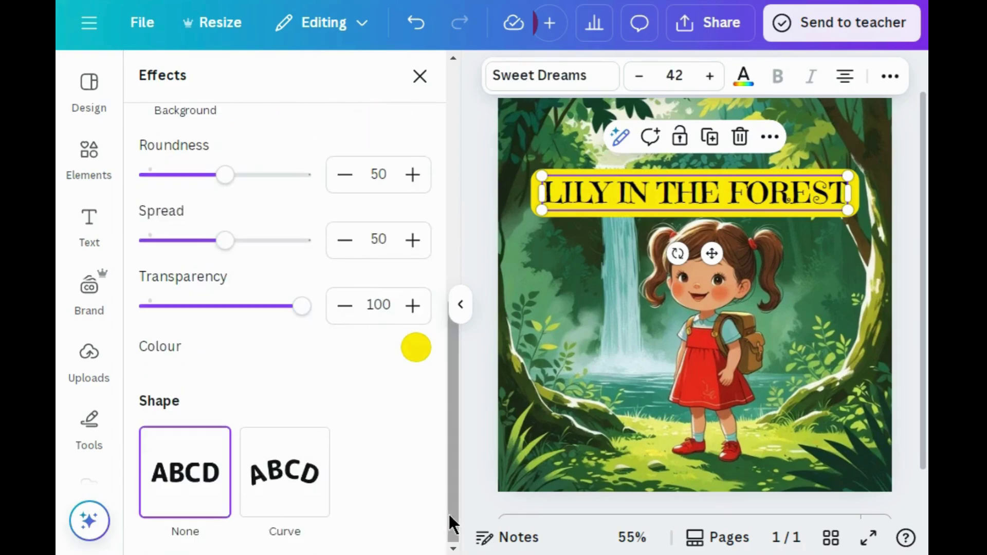
click(319, 490)
scroll(458, 544, down, 3)
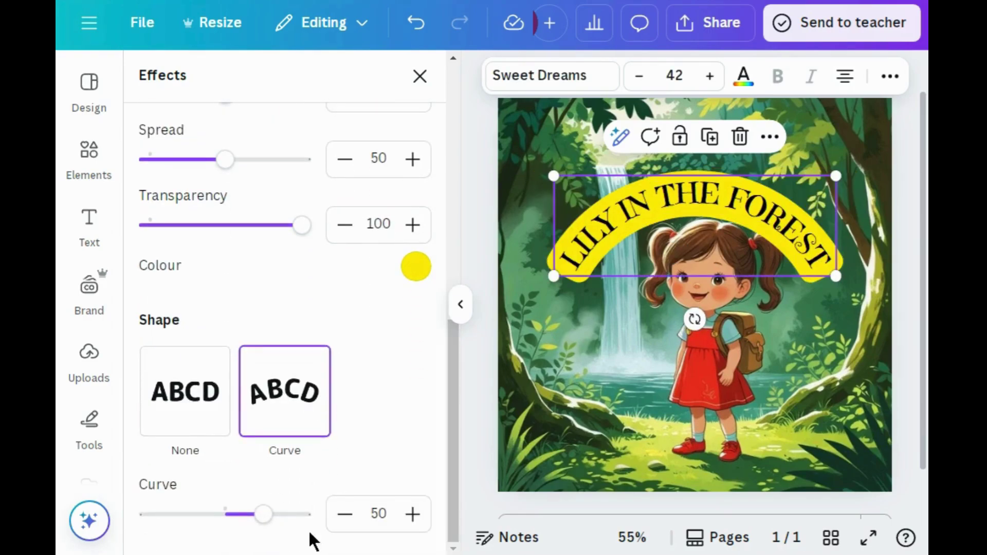
drag(267, 520, 242, 522)
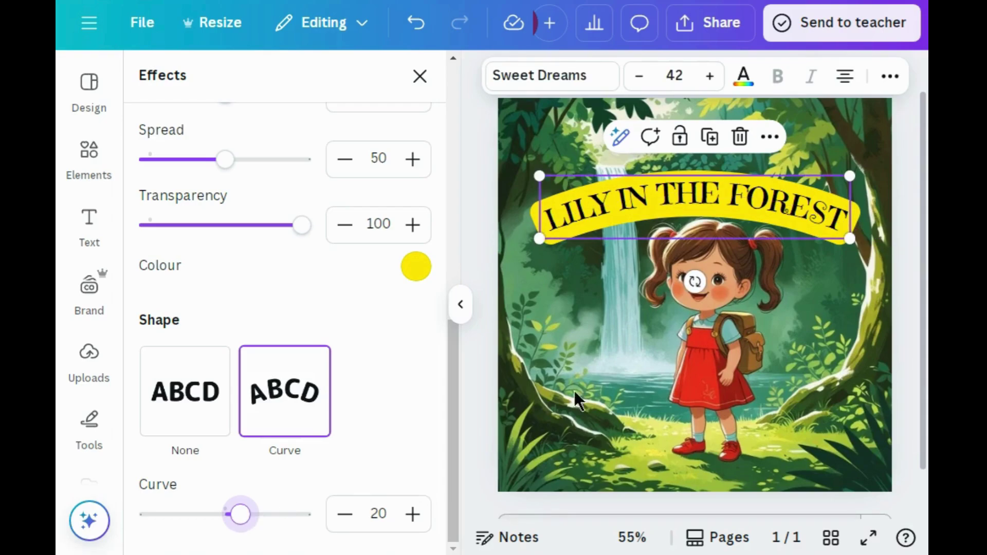
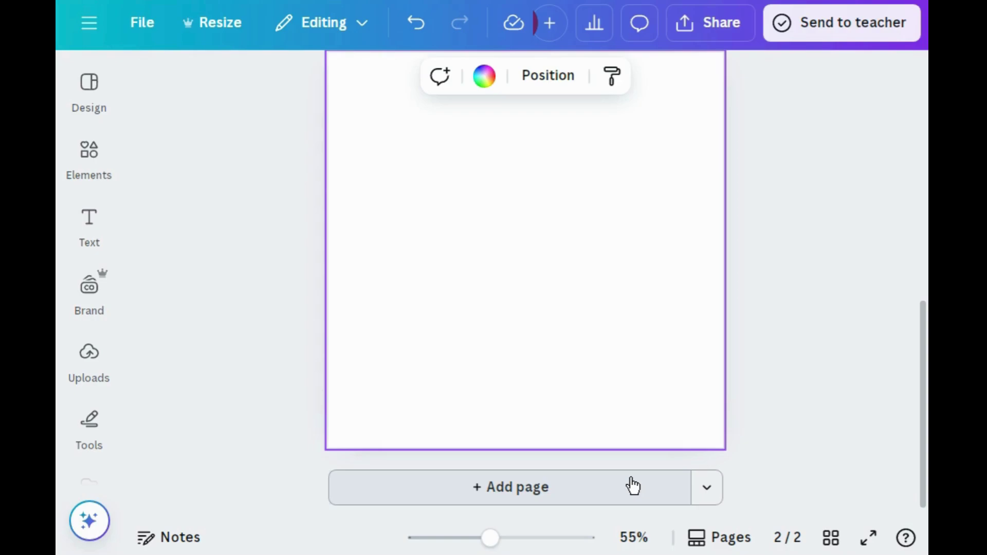
Search the design elements for "forest background" to use on page 2.
drag(922, 451, 923, 434)
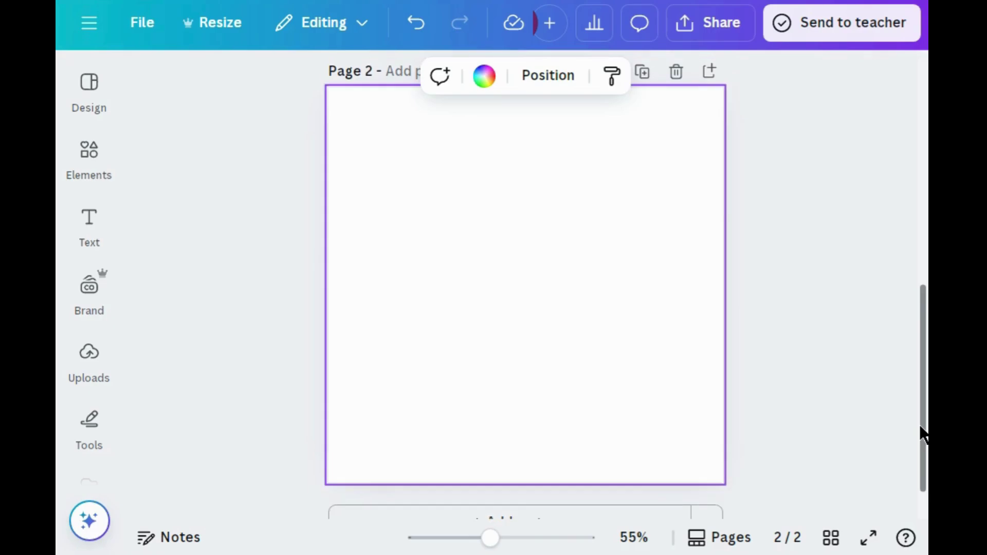
click(211, 208)
click(86, 173)
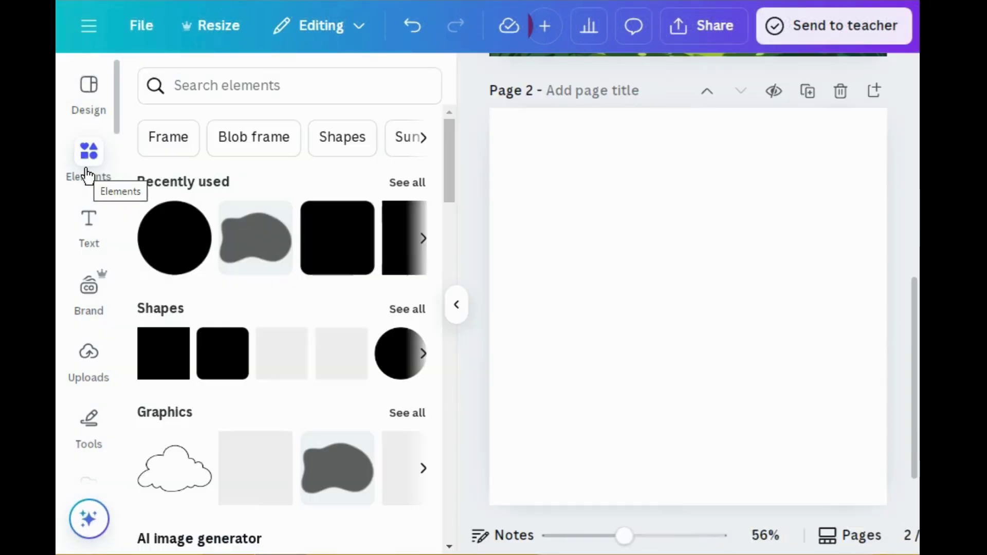
click(192, 90)
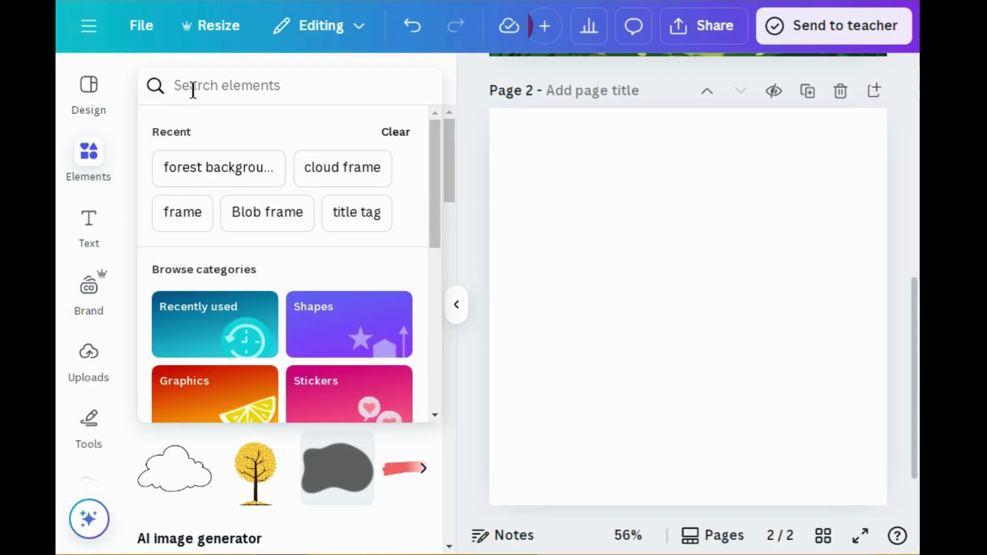
text(forest)
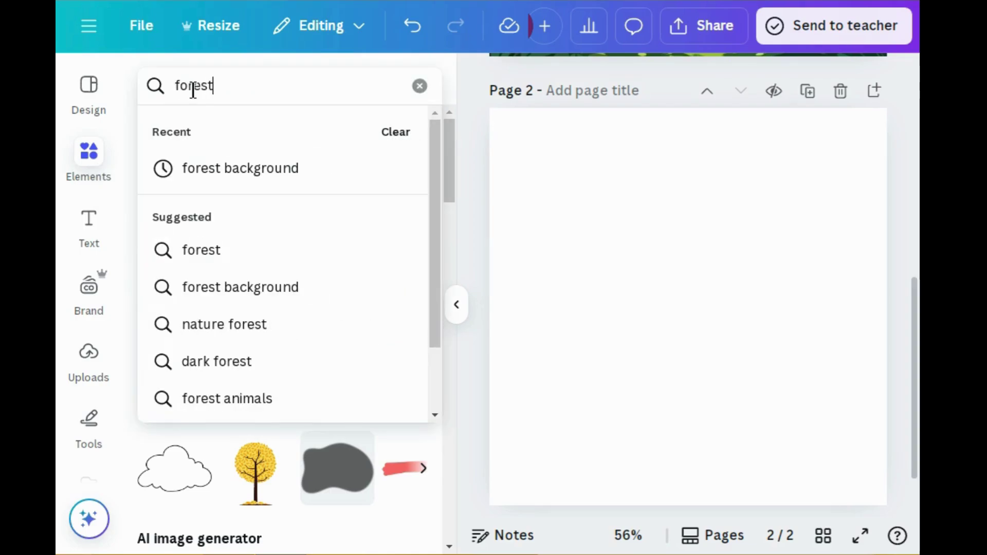
click(210, 170)
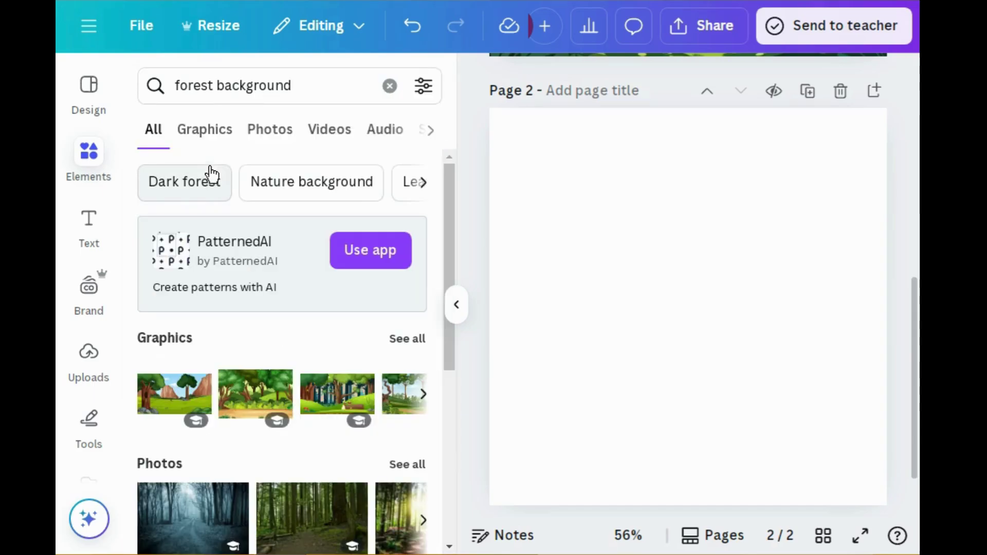
Filter the forest background results to Square orientation and show only graphics.
click(423, 86)
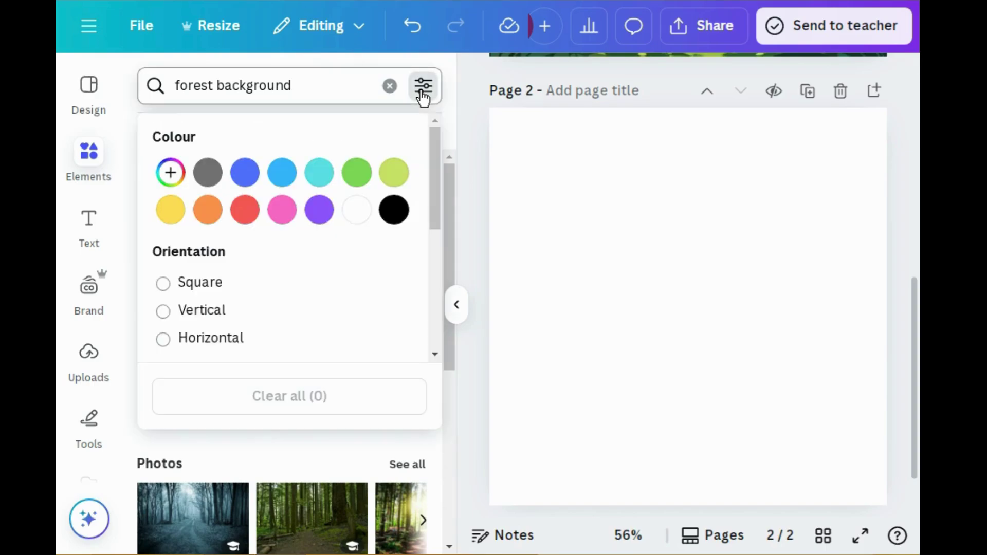
click(170, 284)
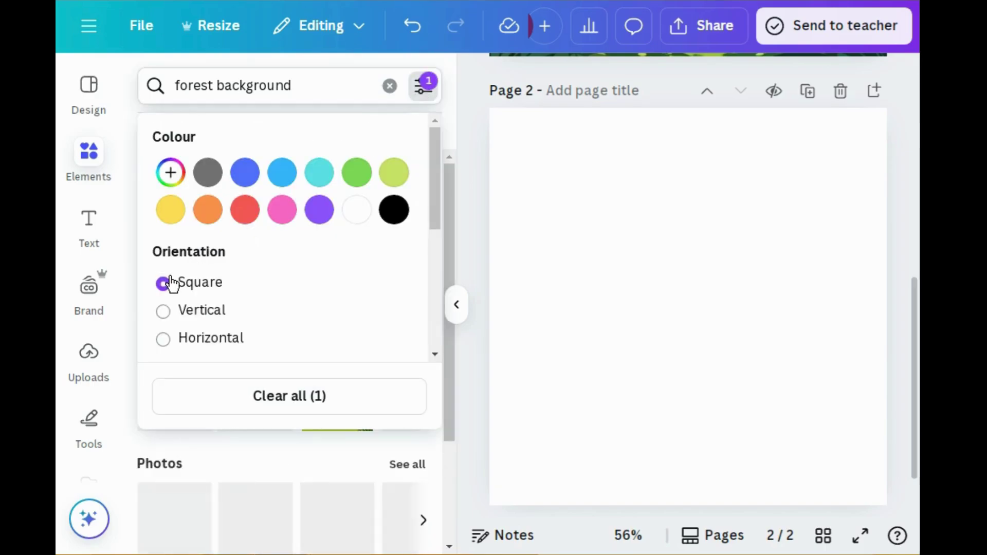
click(448, 274)
click(221, 142)
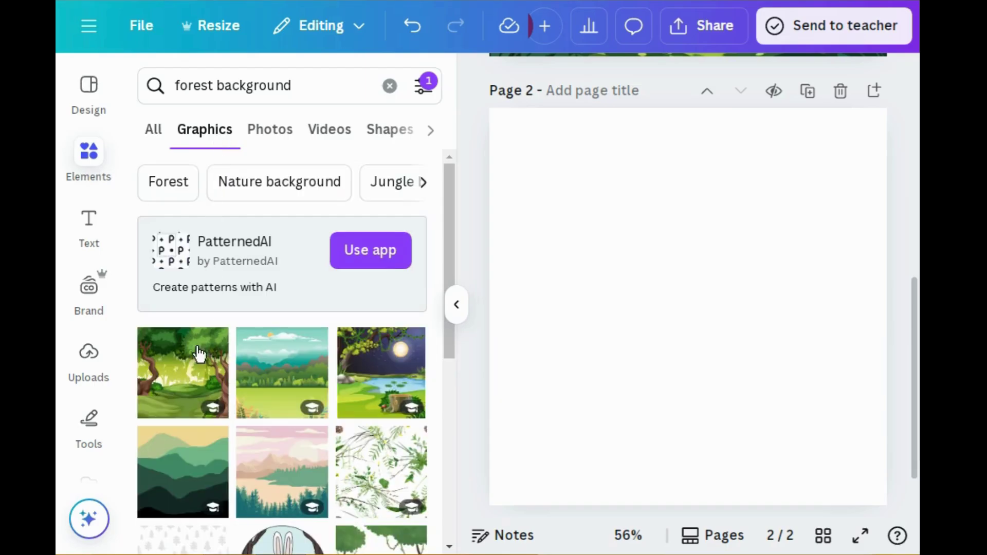
Add the green forest graphic with twisted tree trunks to page 2 and set it as the page background.
click(194, 360)
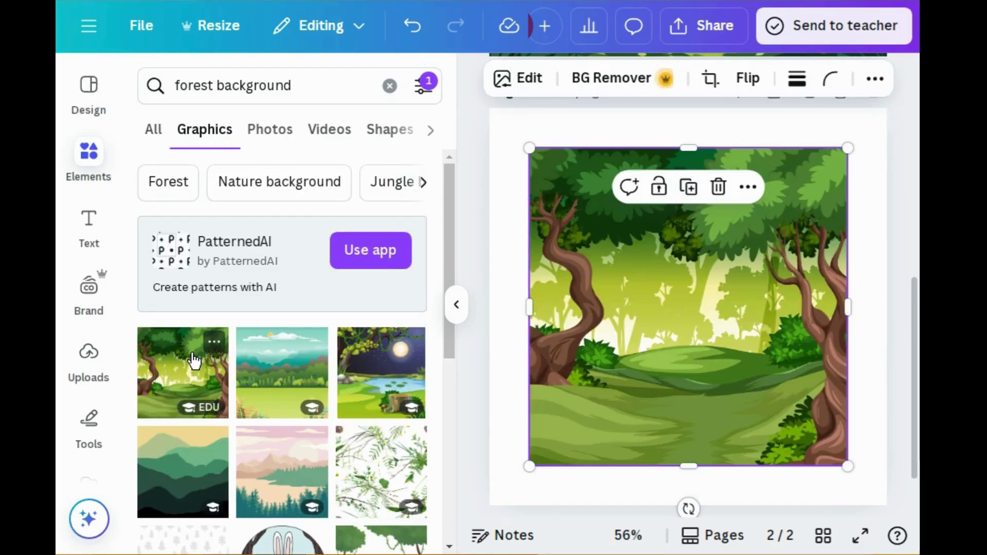
right_click(641, 371)
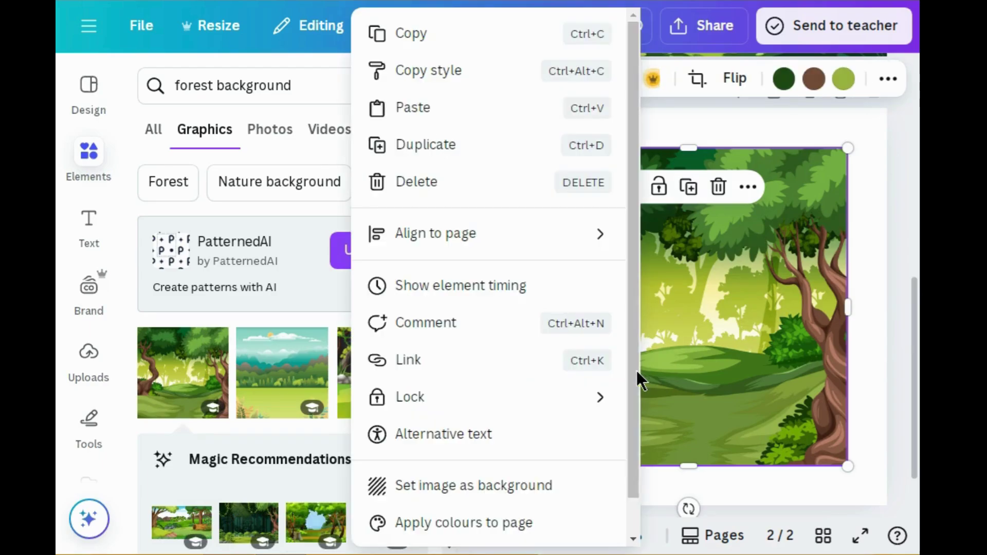
click(558, 485)
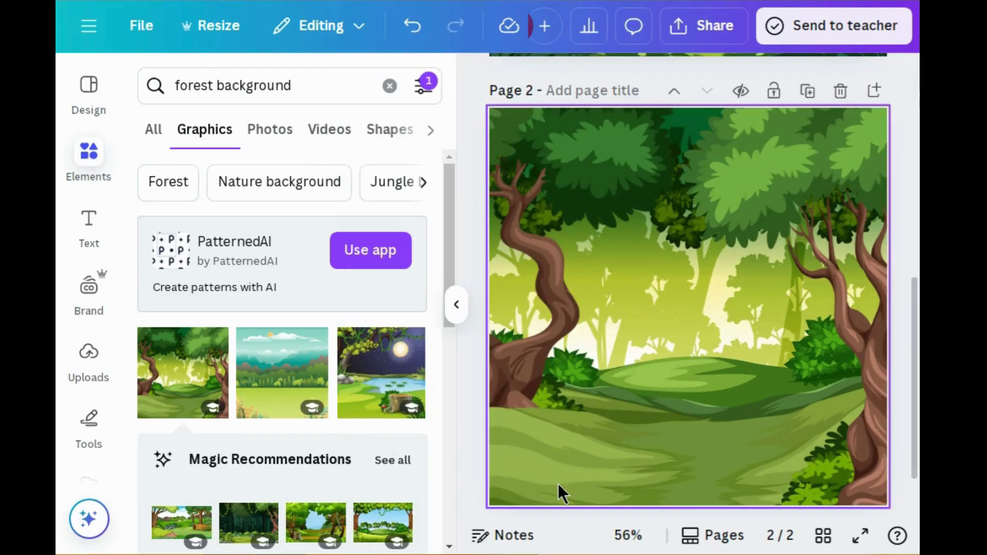
Set the transparency of page 2's forest background image to 10.
click(635, 314)
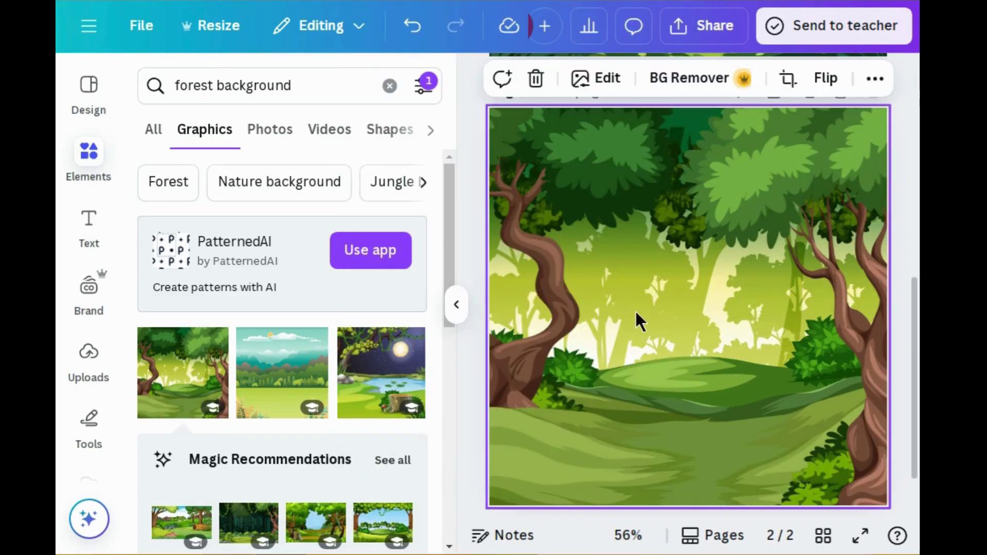
click(874, 83)
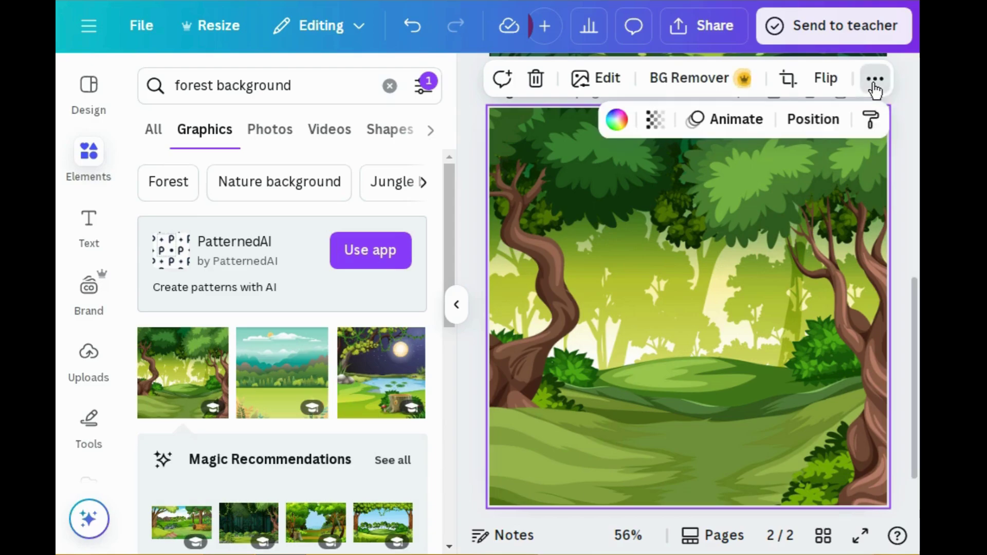
click(652, 120)
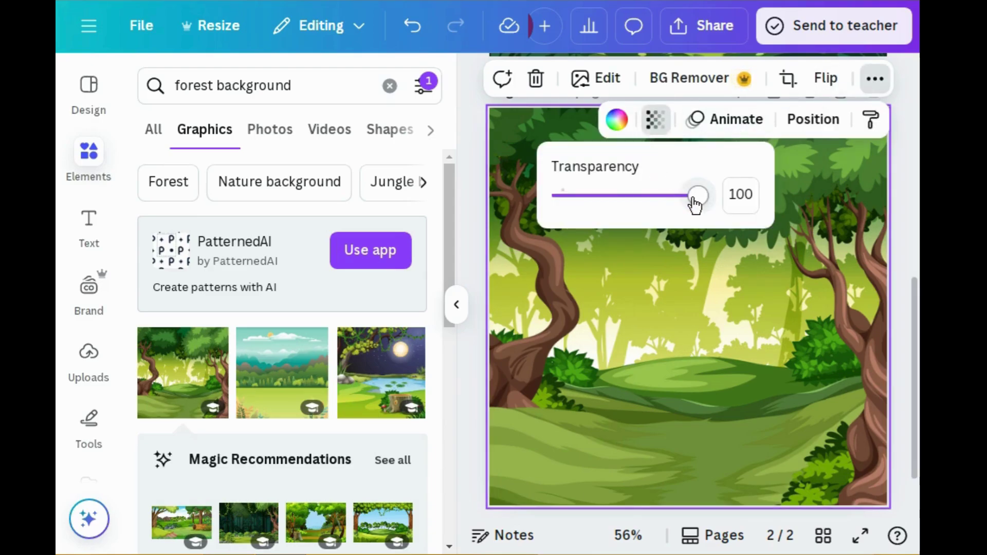
drag(694, 203, 576, 218)
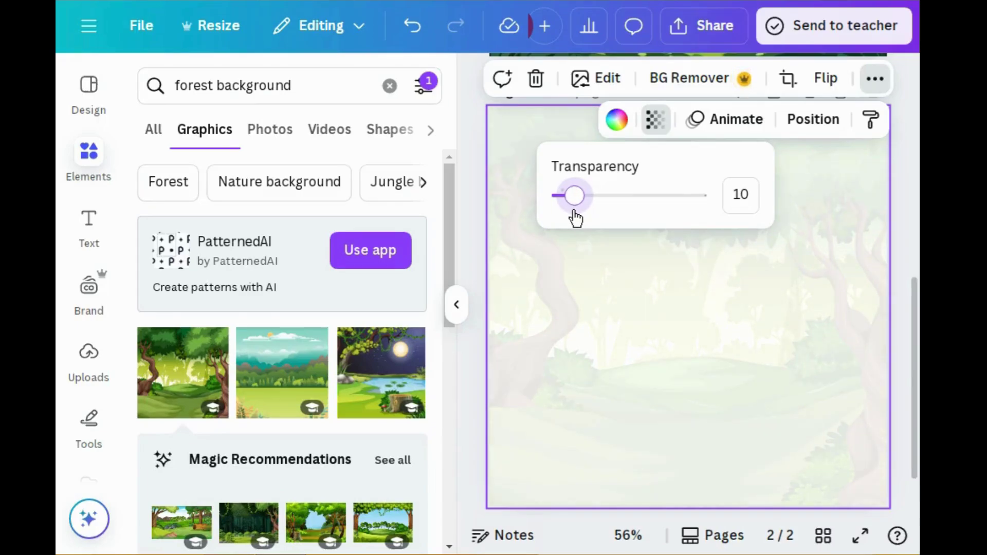
Change page 2's background colour to the pale green #EBFFEF, starting from the cover photo's dark green.
click(618, 121)
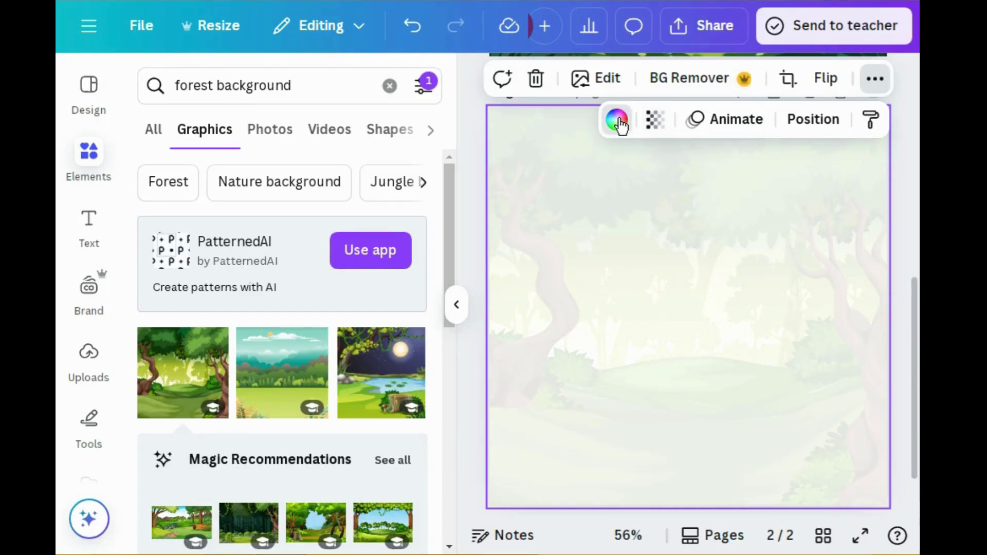
click(618, 121)
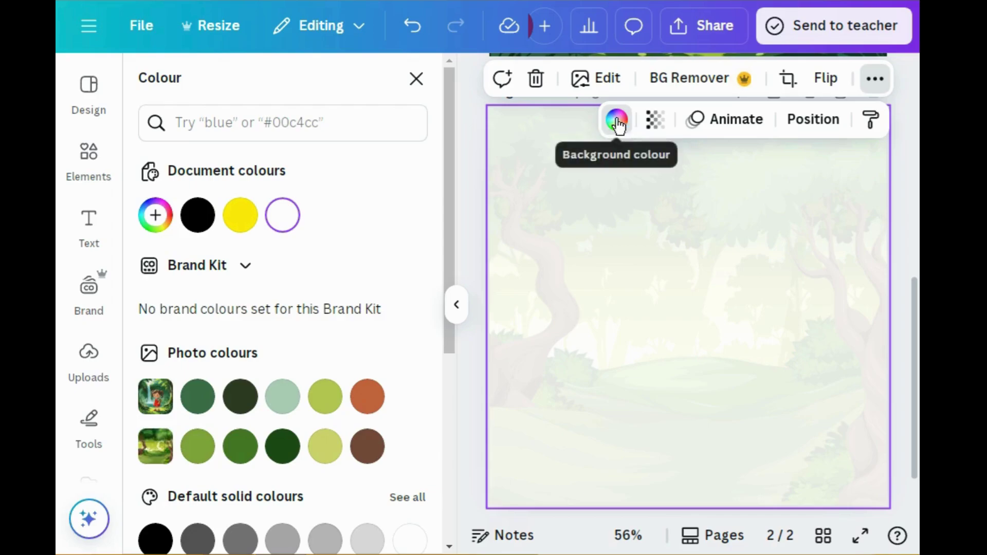
click(199, 403)
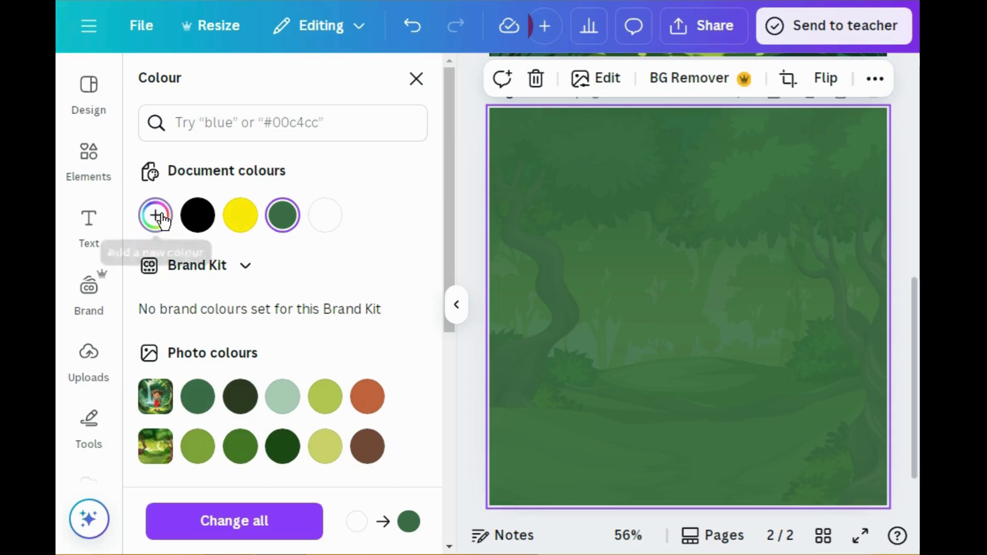
click(159, 216)
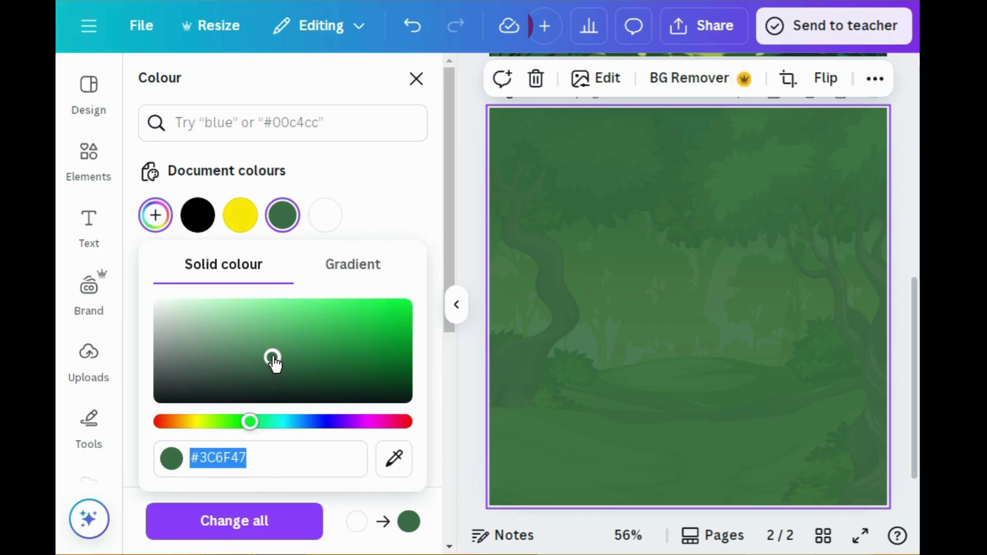
drag(272, 357, 176, 282)
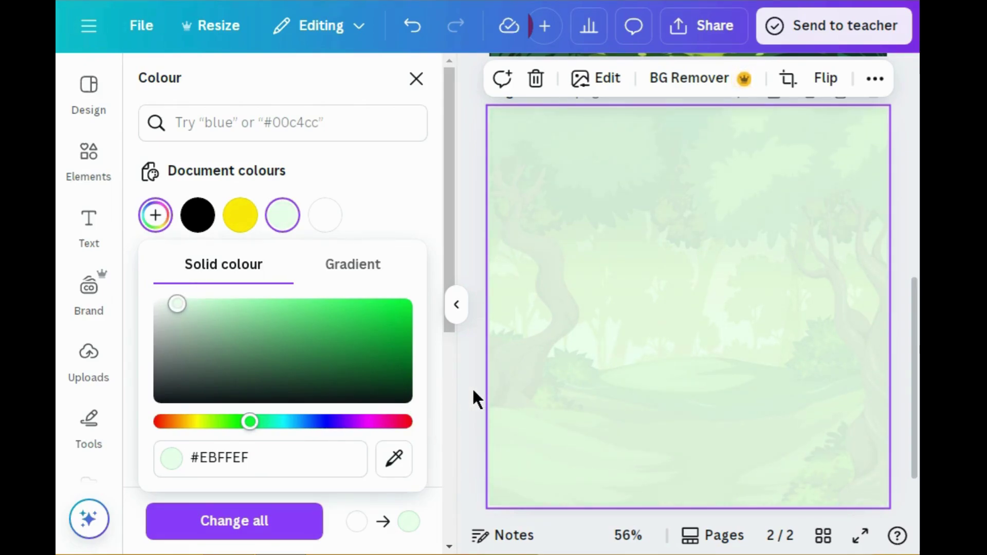
key(Escape)
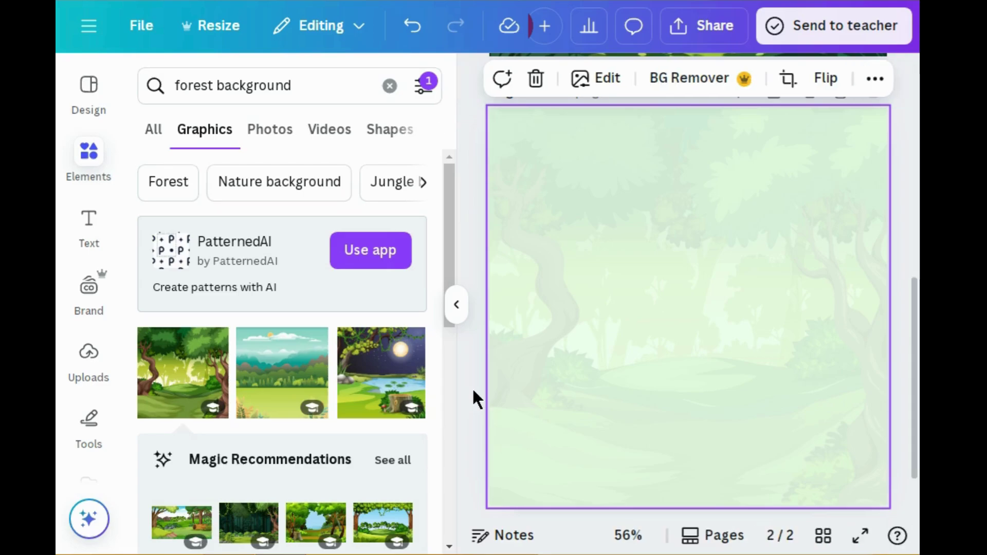
Search the elements for "cloud frame" and add the first wide cloud-shaped frame to page 2.
click(473, 390)
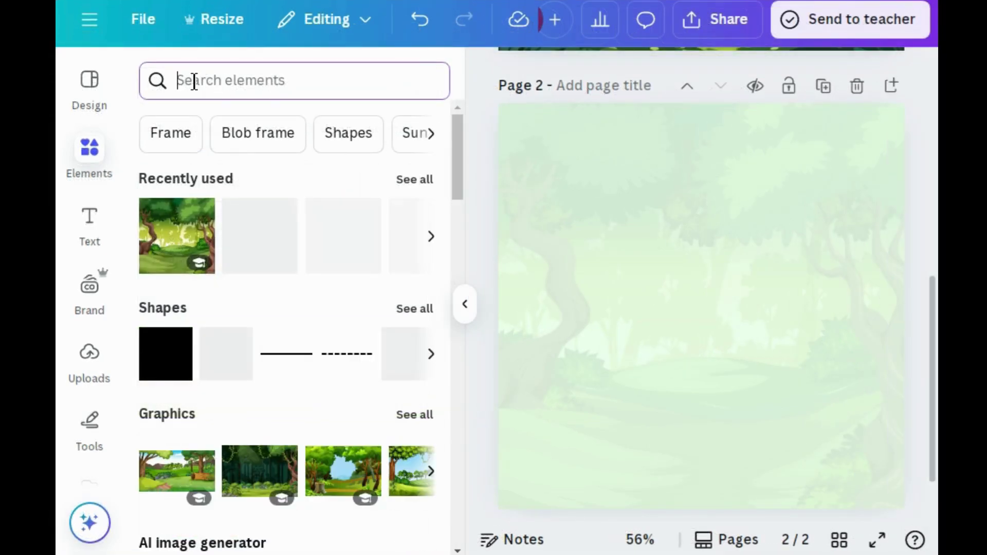
click(191, 82)
text(c)
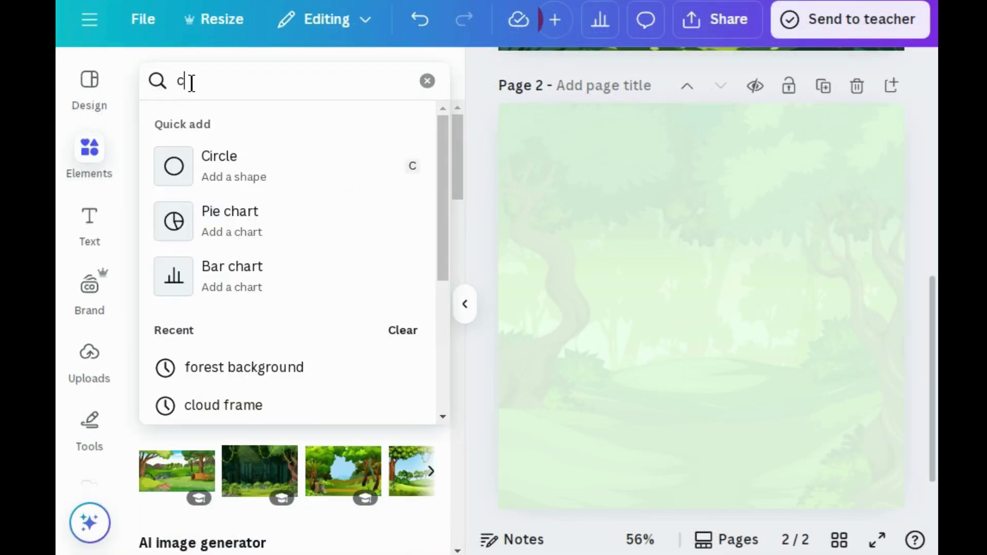
text(loud)
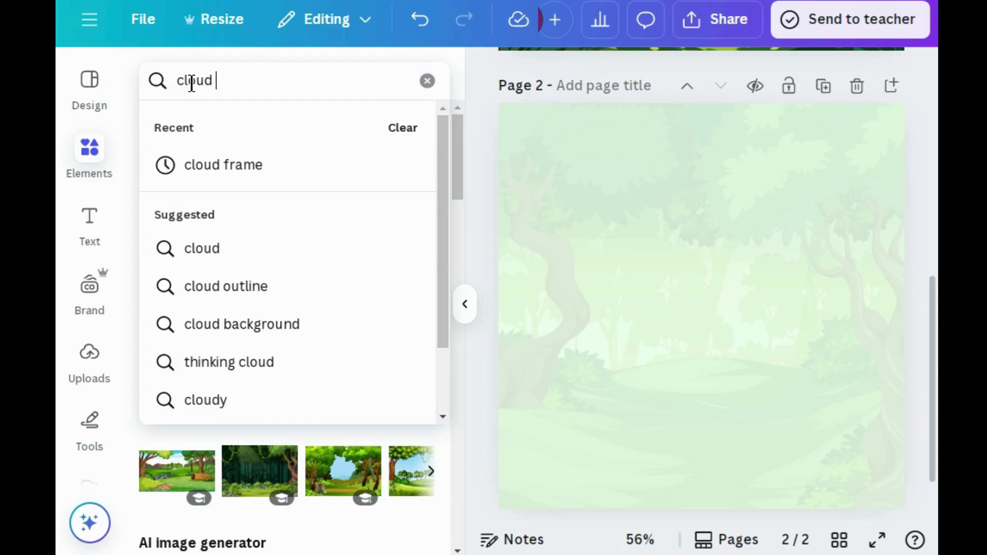
click(213, 181)
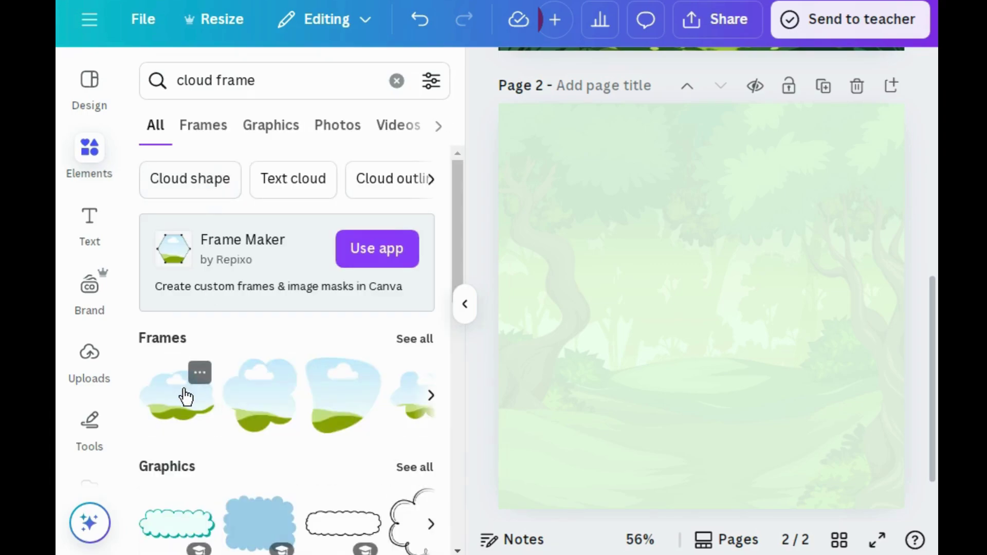
click(186, 396)
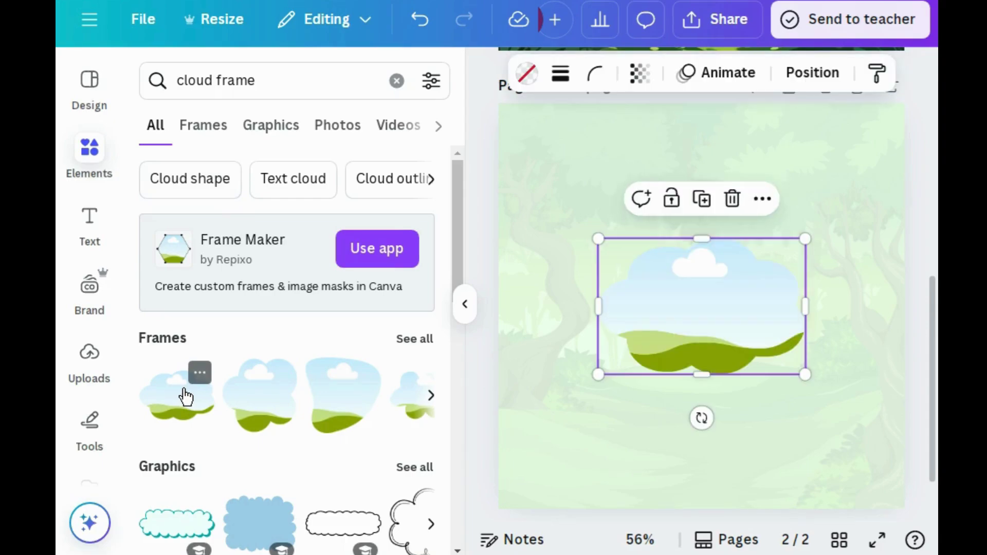
Move the cloud frame to the upper right of page 2 and enlarge it to over half the page width.
drag(674, 308, 719, 228)
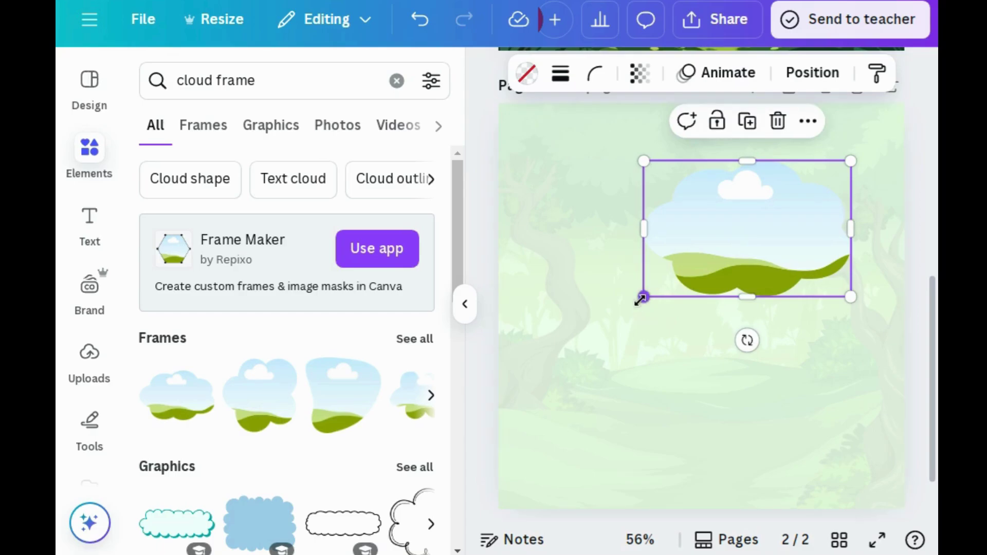
drag(642, 298, 569, 363)
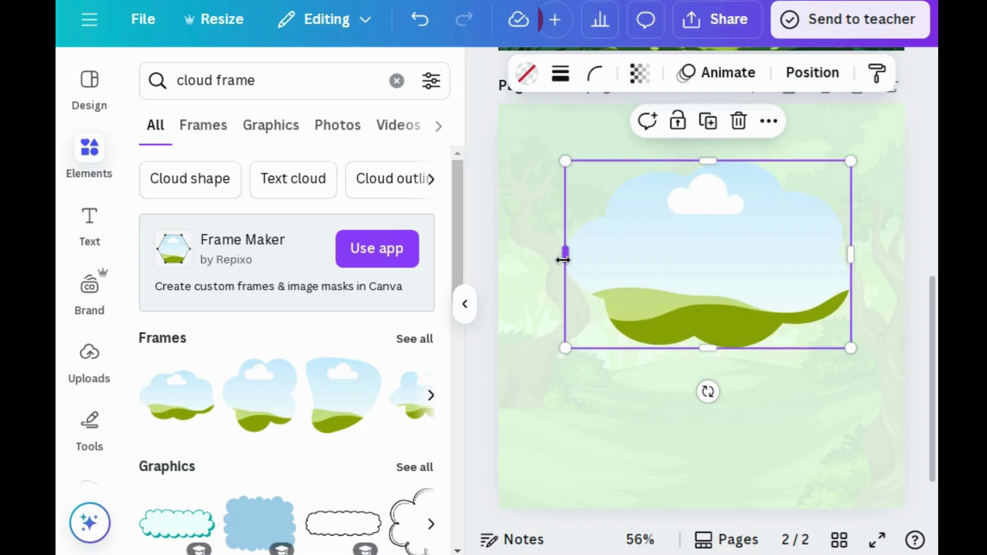
drag(564, 258, 604, 254)
drag(604, 356, 599, 357)
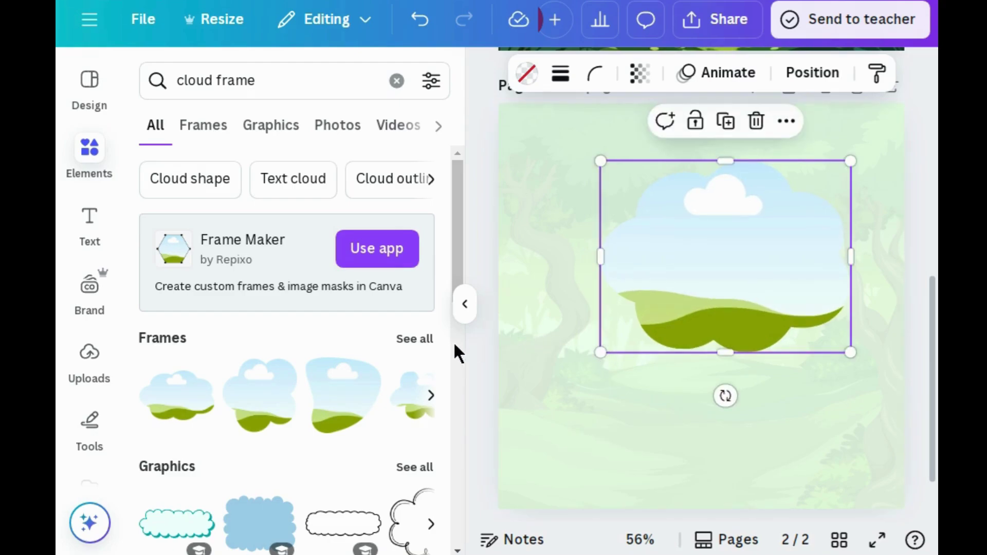
Fill the cloud frame with the uploaded picture of the girl waving beside the river village.
click(88, 383)
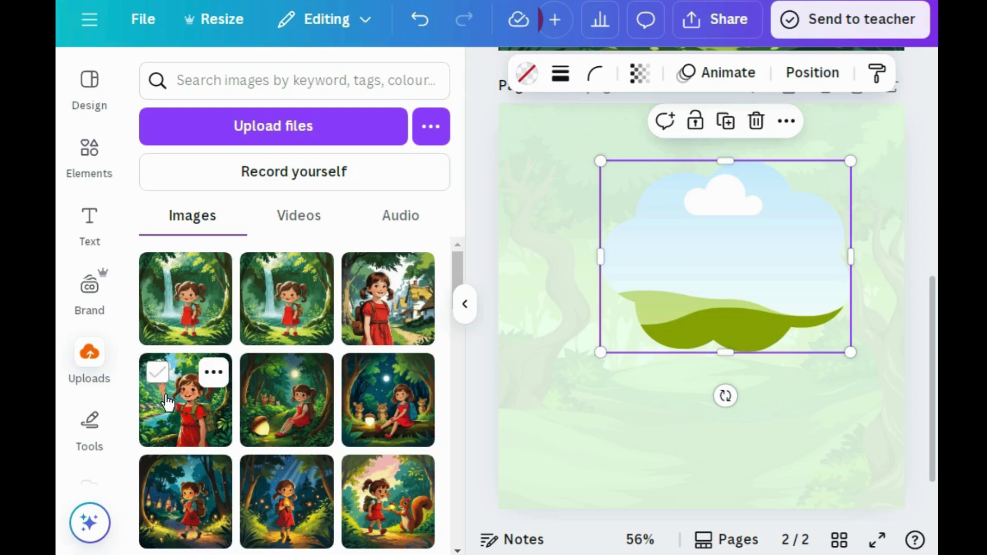
click(177, 412)
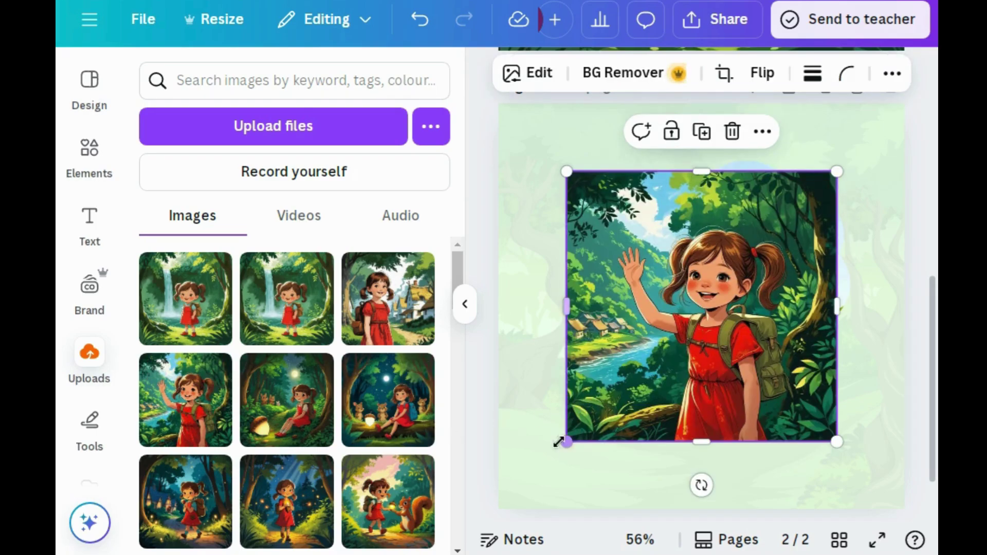
drag(567, 439, 669, 339)
drag(693, 289, 683, 294)
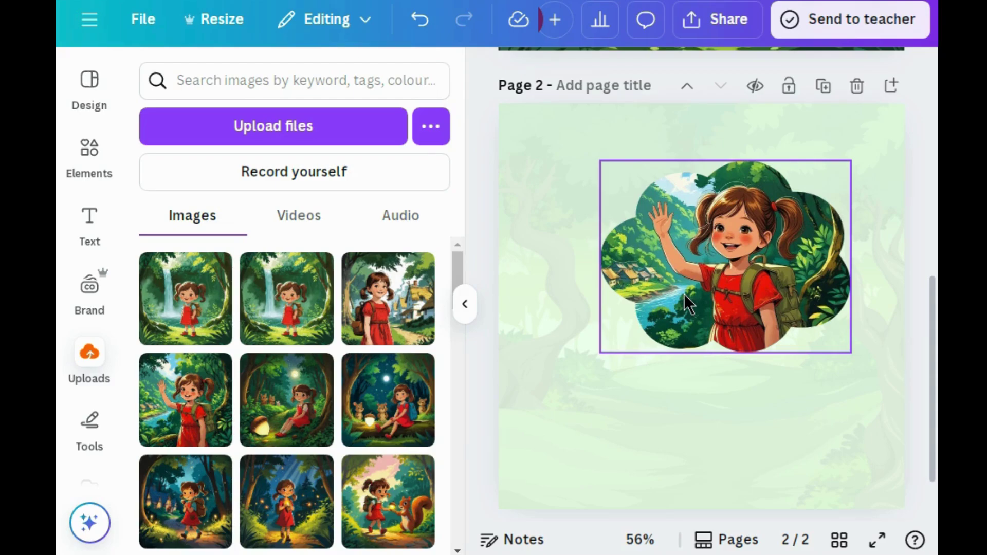
Add a text box to page 2 and place it below the cloud-framed picture, left of centre.
click(100, 235)
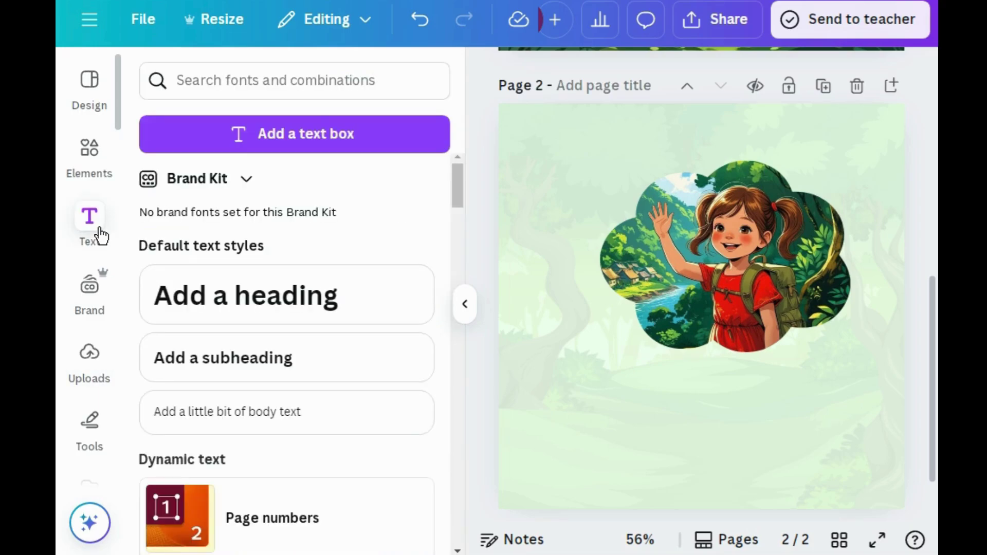
click(247, 148)
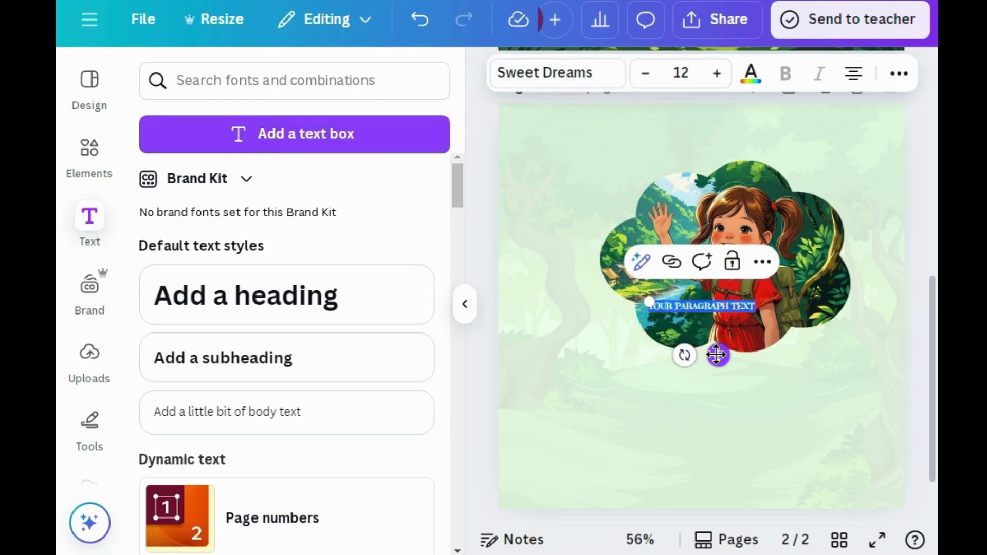
drag(716, 354, 636, 441)
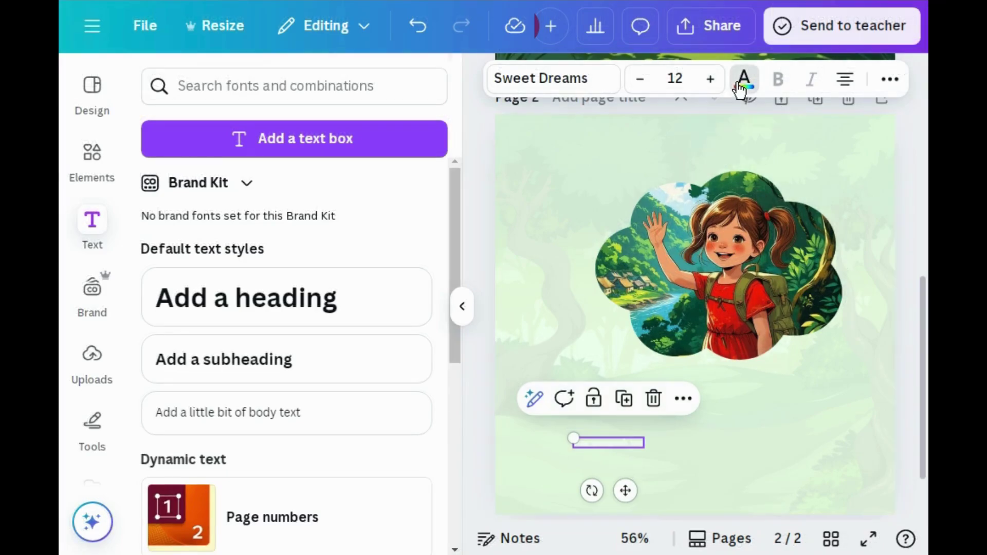
Colour the page 2 text dark green and replace its placeholder with the "Part 1: A Curious Girl" paragraph copied from ChatGPT.
click(743, 85)
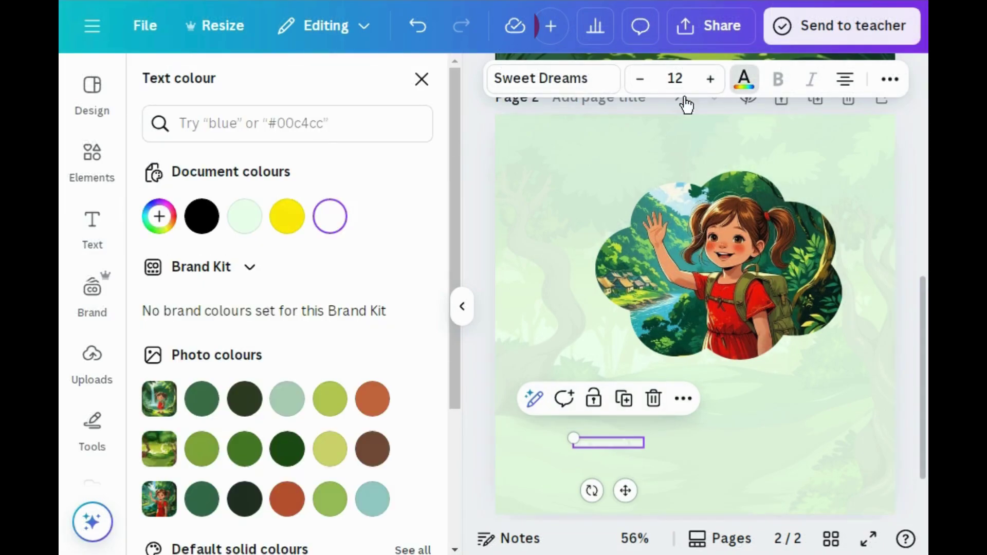
click(245, 399)
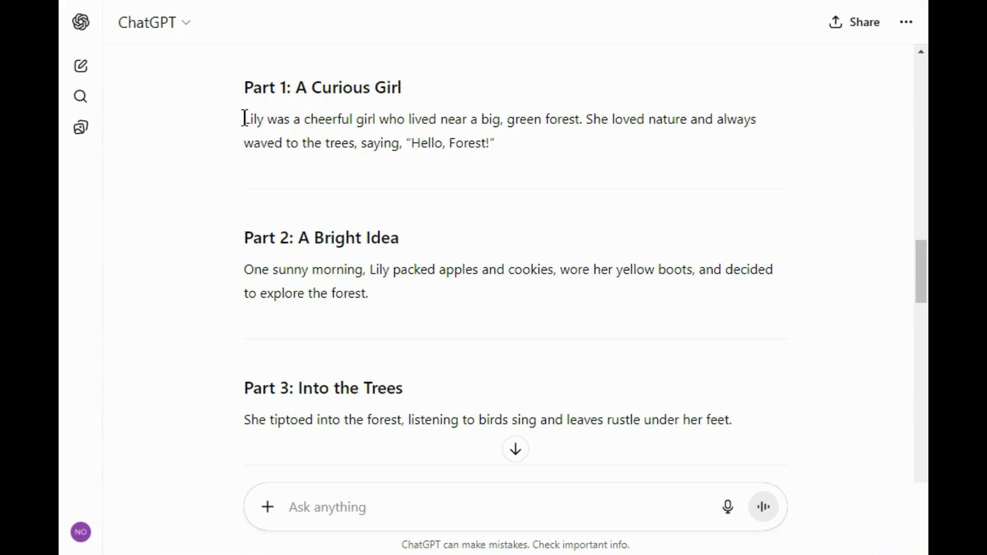
drag(249, 119, 497, 163)
key(ctrl+c)
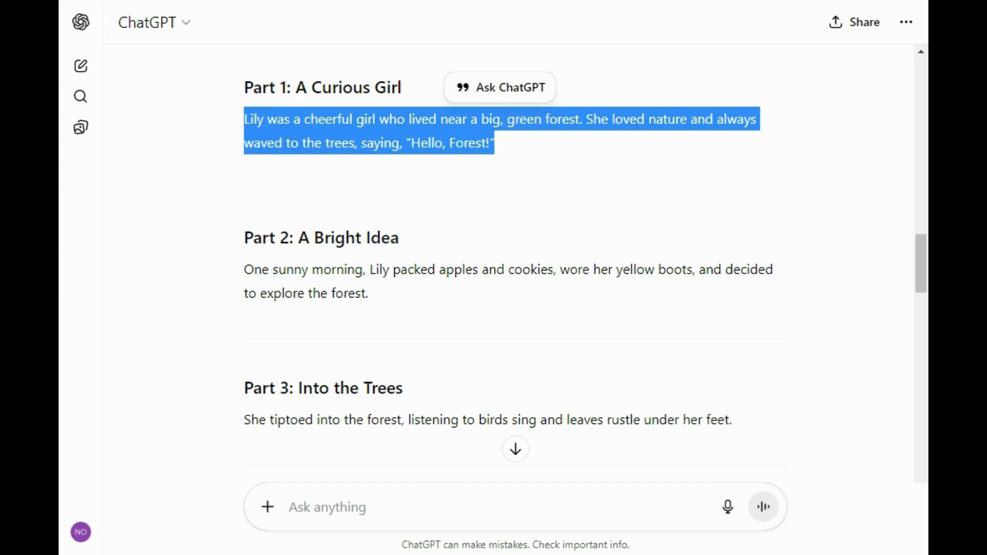
key(alt+Tab)
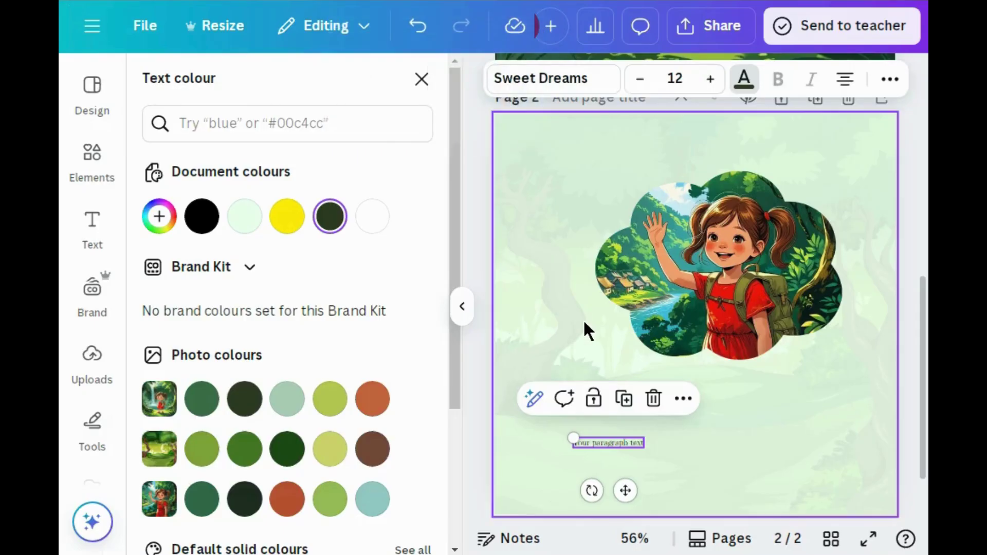
double_click(601, 442)
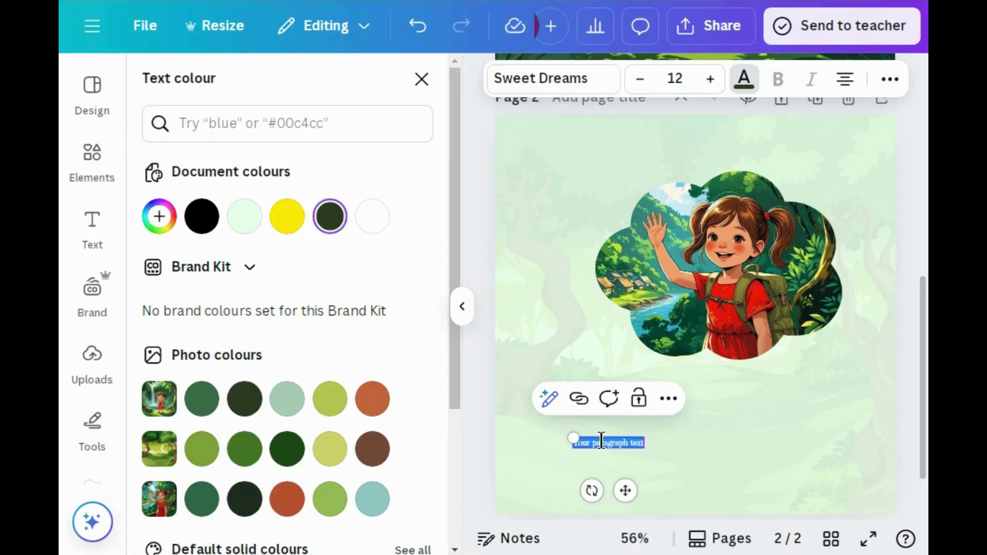
key(BackSpace)
key(ctrl+v)
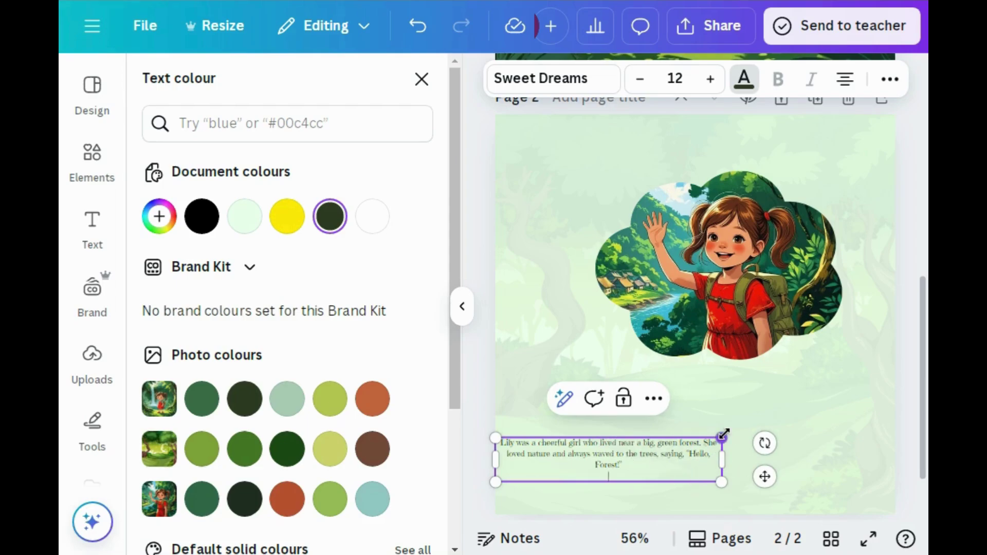
Shift the story text box towards the middle of page 2 and set its font to bold Comic Sans.
drag(762, 475, 796, 468)
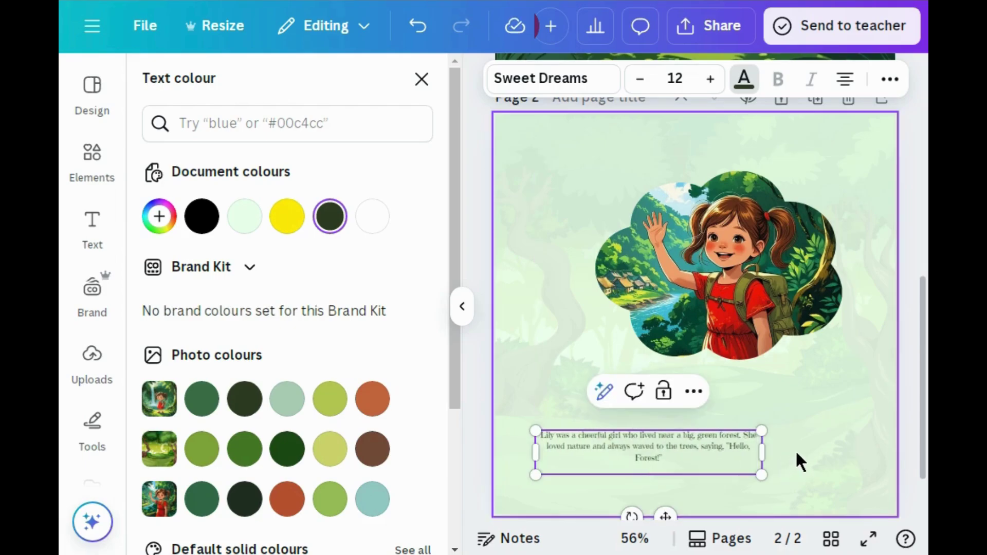
click(796, 453)
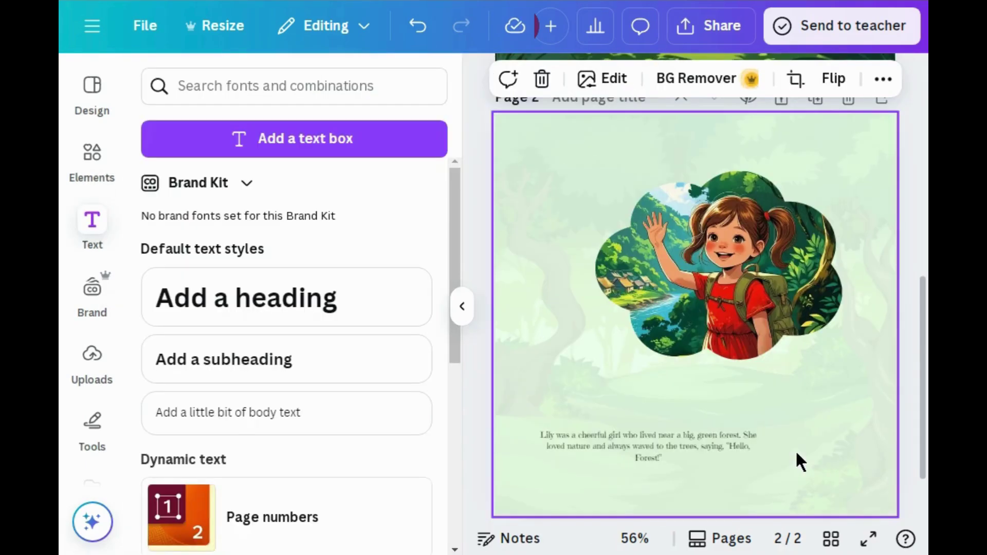
click(735, 442)
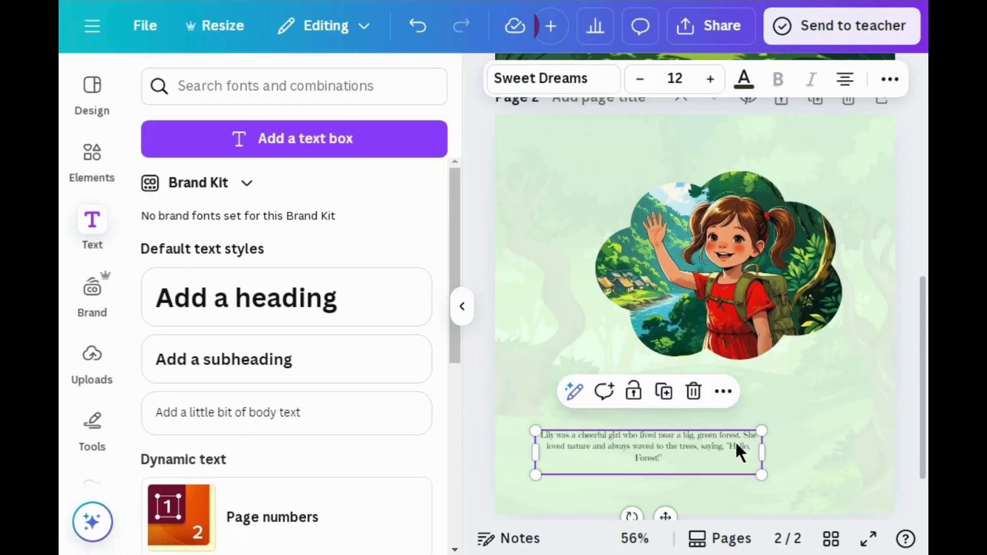
click(570, 81)
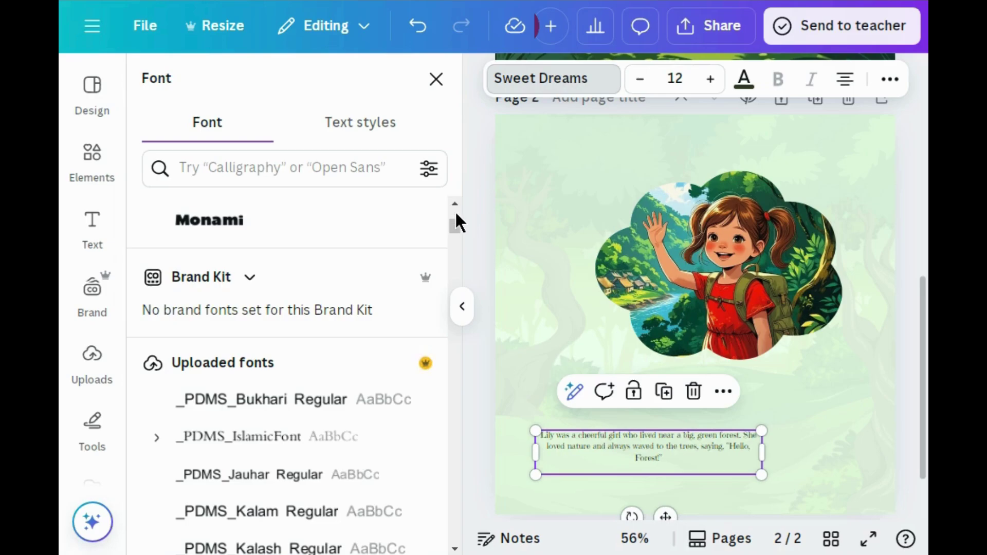
scroll(456, 213, up, 5)
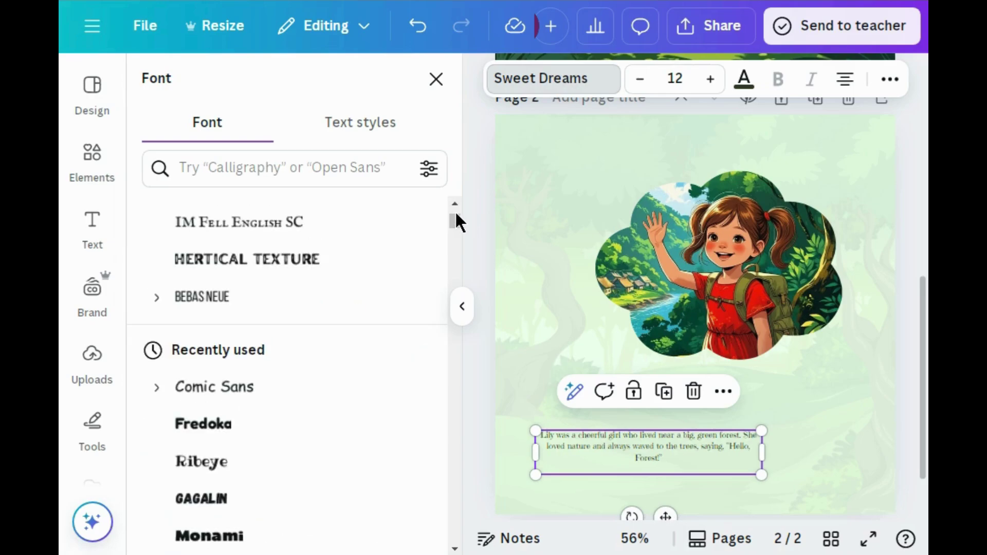
click(302, 403)
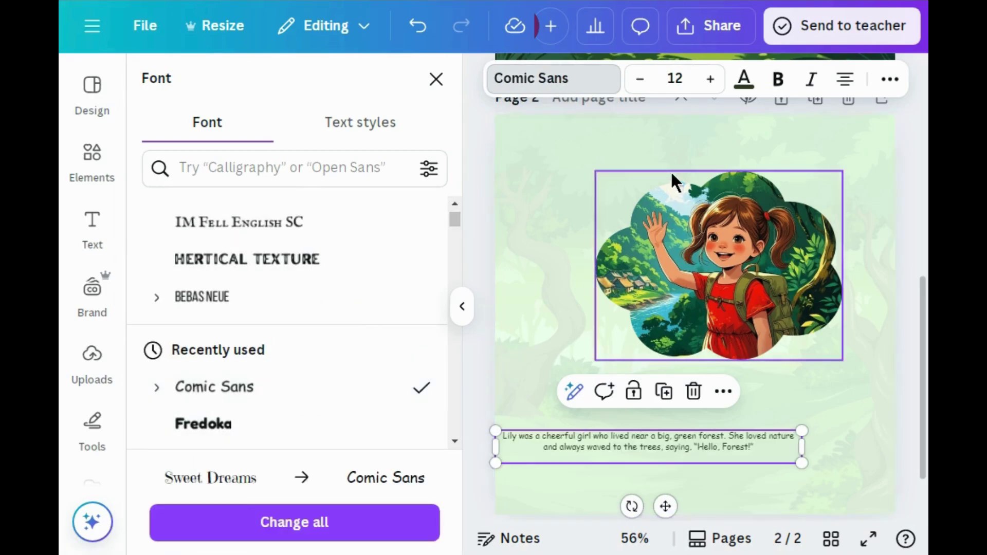
click(786, 78)
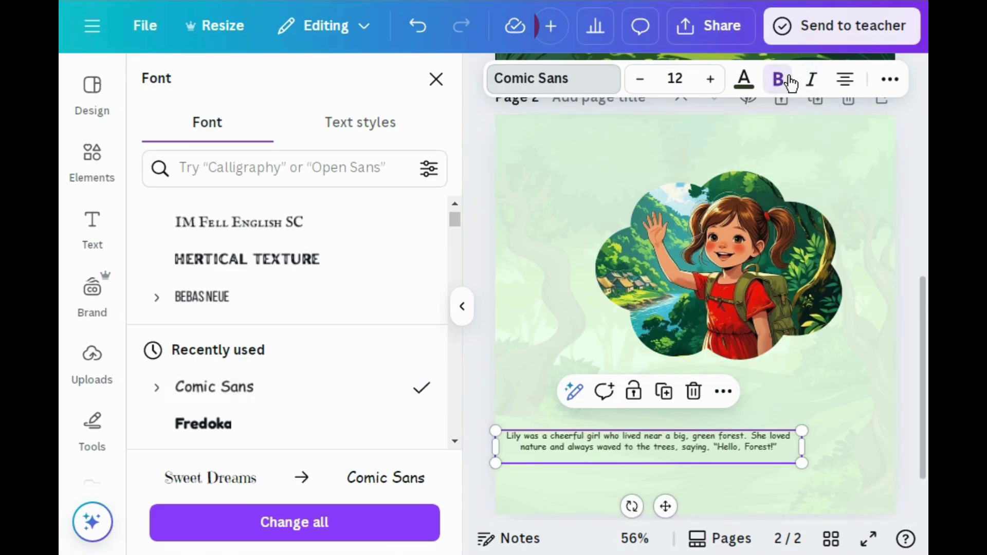
Increase the page 2 story text's font size to 18.
click(710, 79)
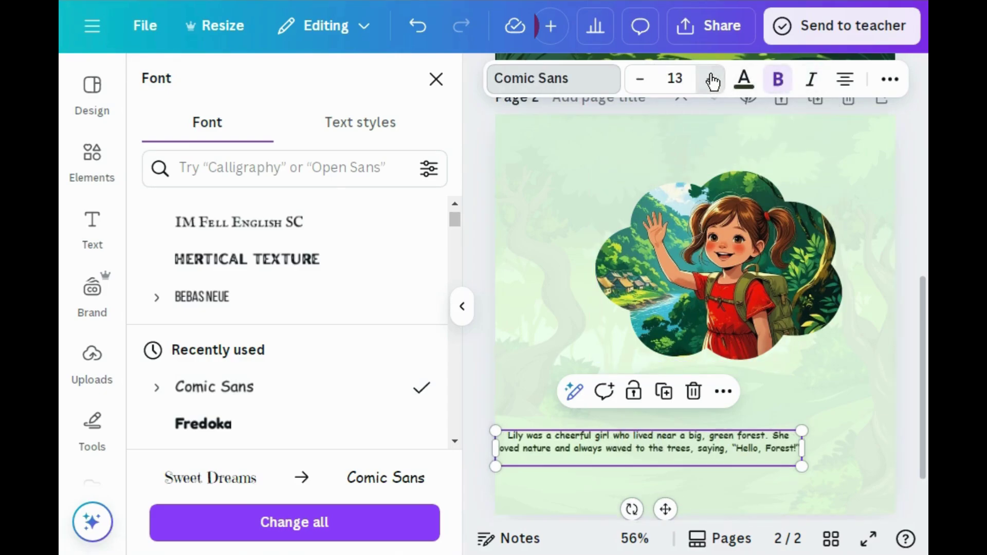
click(713, 81)
click(712, 80)
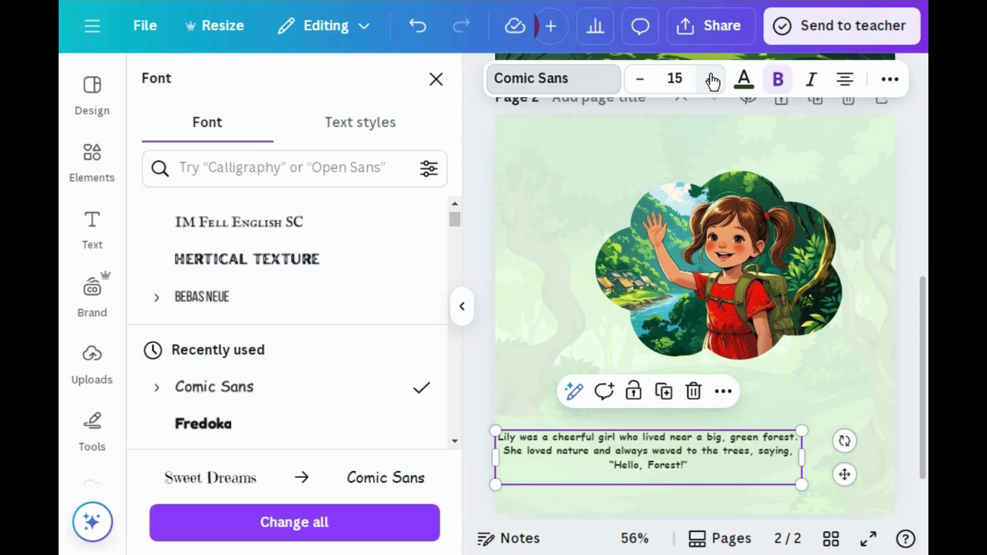
click(713, 80)
click(713, 81)
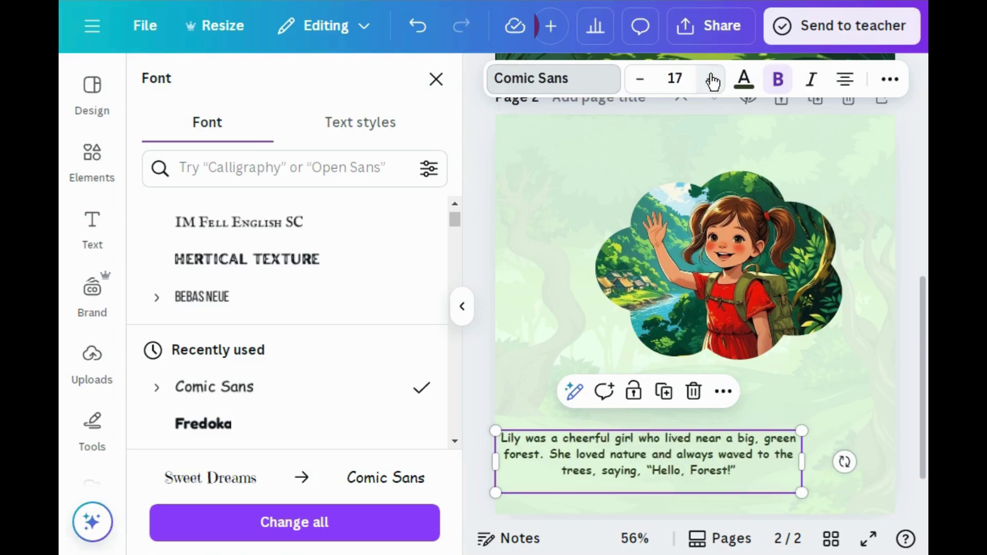
click(712, 81)
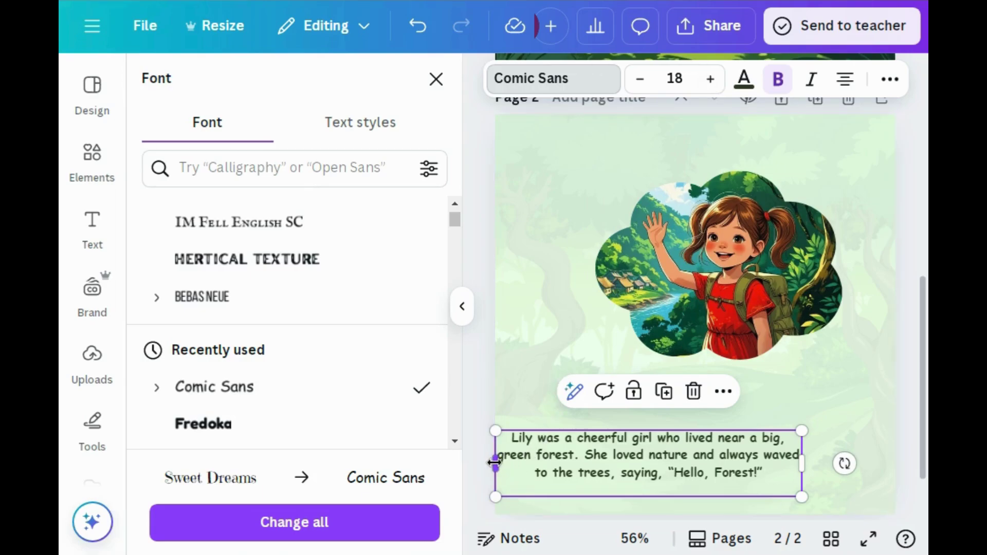
Narrow the story text box, move it up just below the cloud-framed picture and scale it up slightly.
drag(501, 460, 556, 461)
drag(618, 472, 599, 430)
click(599, 430)
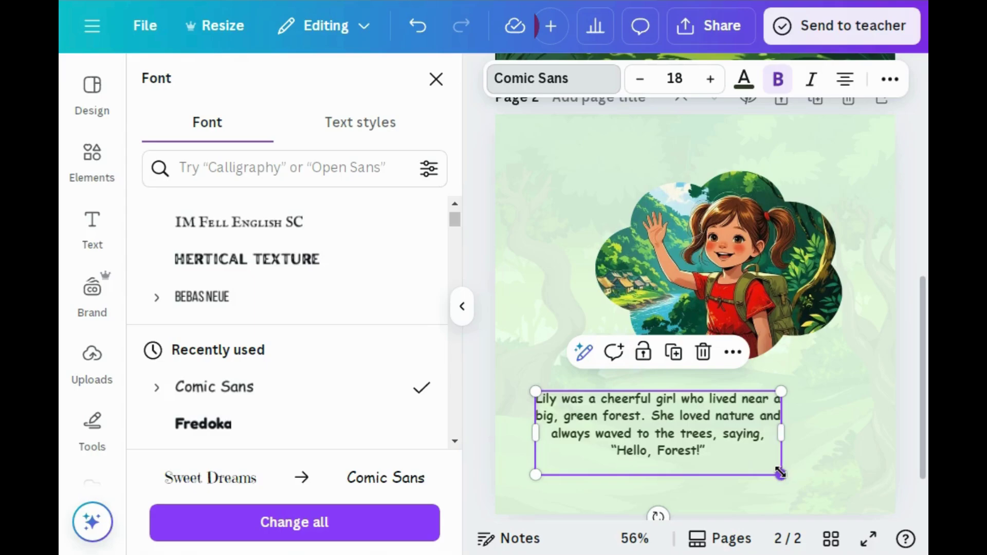
drag(783, 473, 813, 487)
click(514, 360)
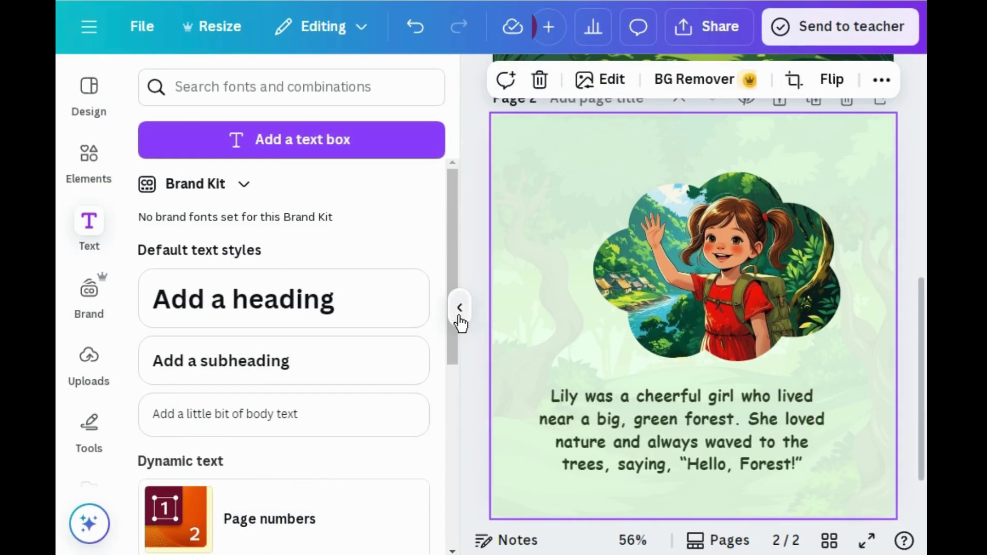
Add a blank page 3 after page 2 and copy the faded forest background from page 2.
click(460, 318)
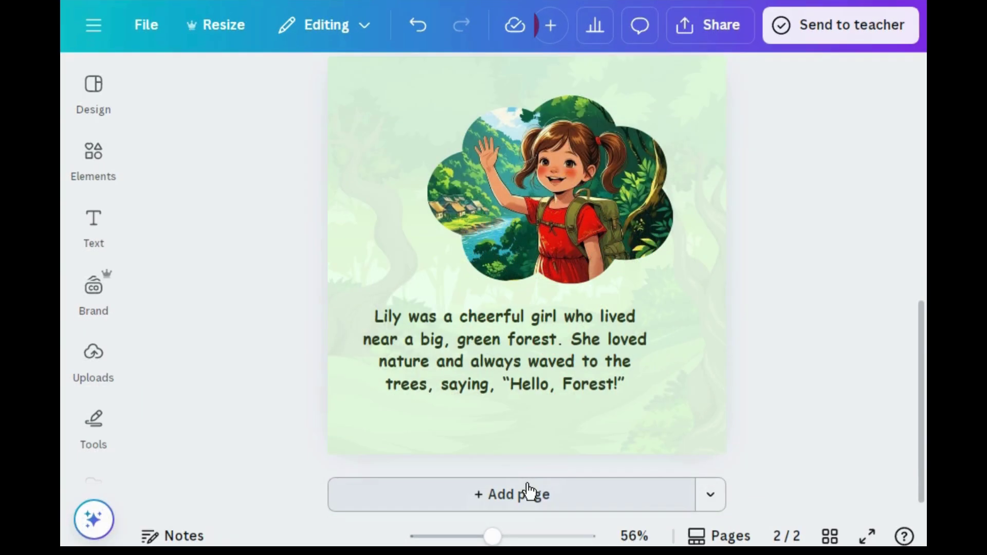
click(529, 492)
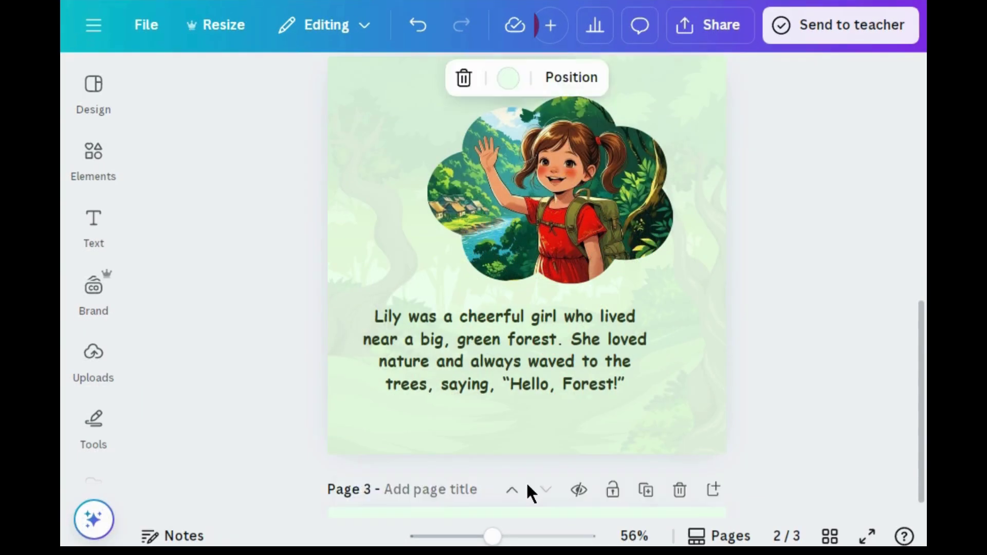
drag(921, 472, 897, 310)
click(691, 236)
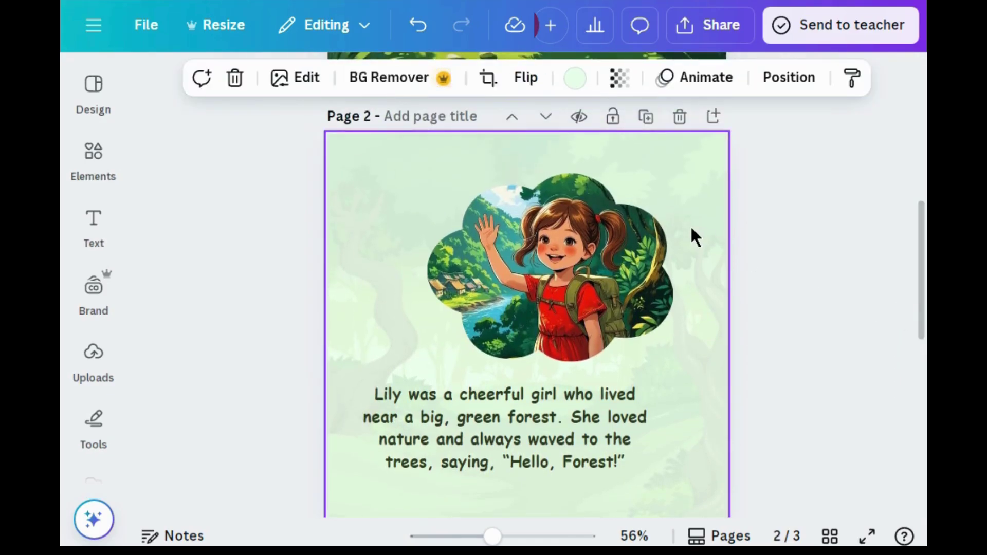
right_click(691, 229)
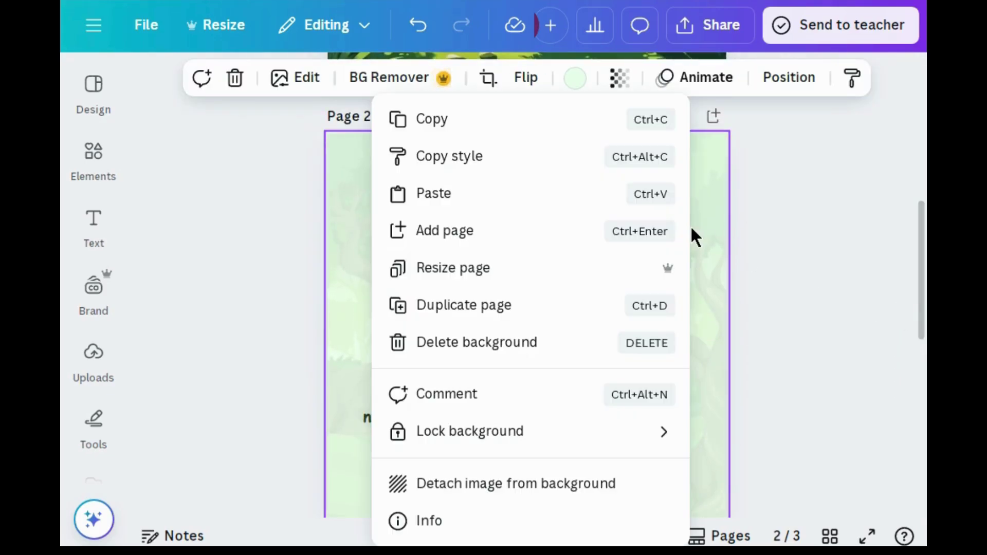
click(513, 136)
scroll(921, 427, down, 2)
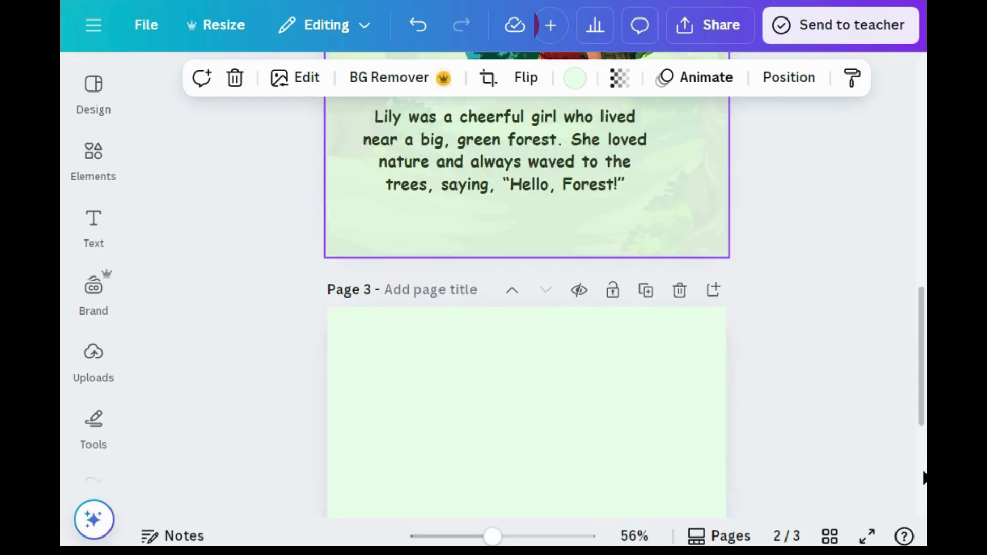
Paste the copied forest background onto page 3, allowing Canva to access the clipboard.
scroll(923, 478, down, 5)
click(686, 383)
right_click(686, 383)
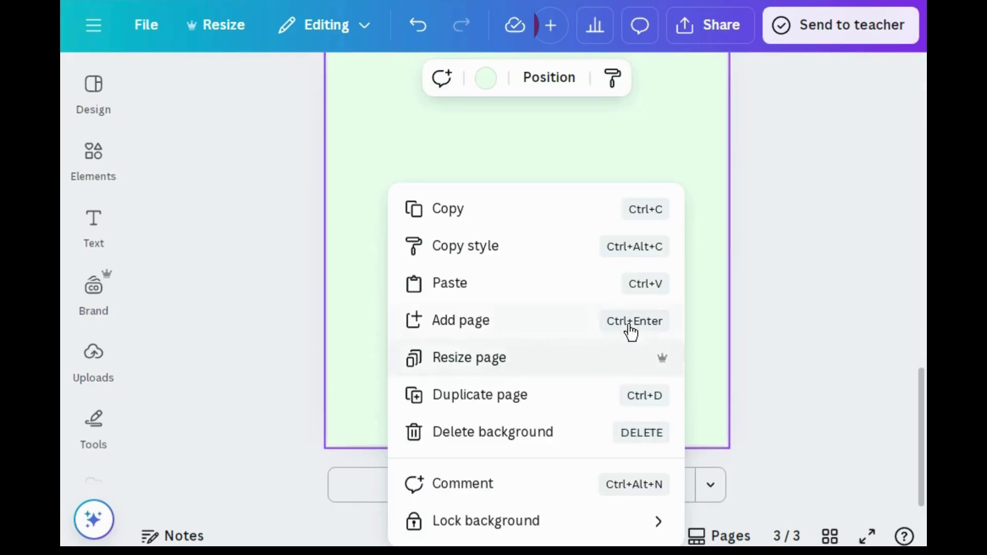
click(555, 282)
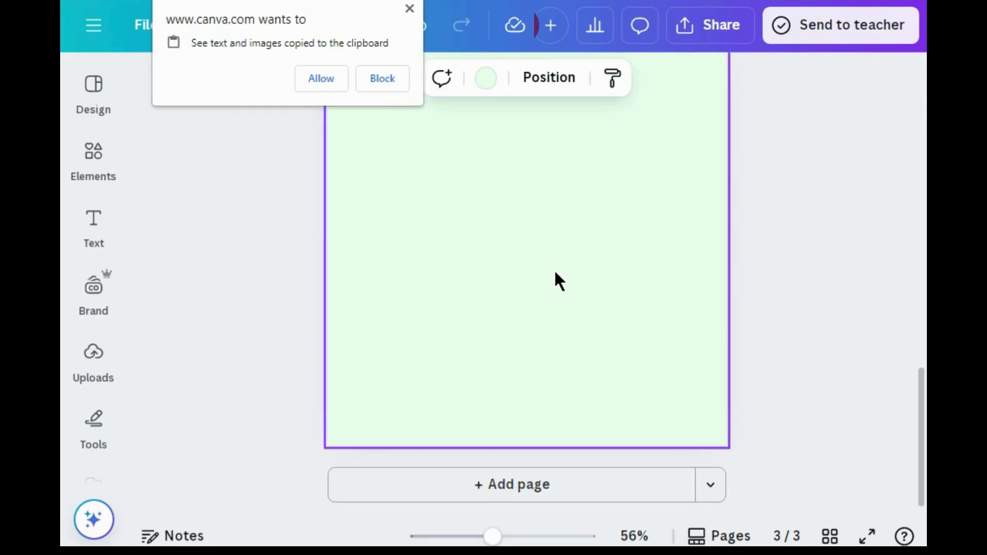
click(337, 74)
scroll(922, 447, up, 1)
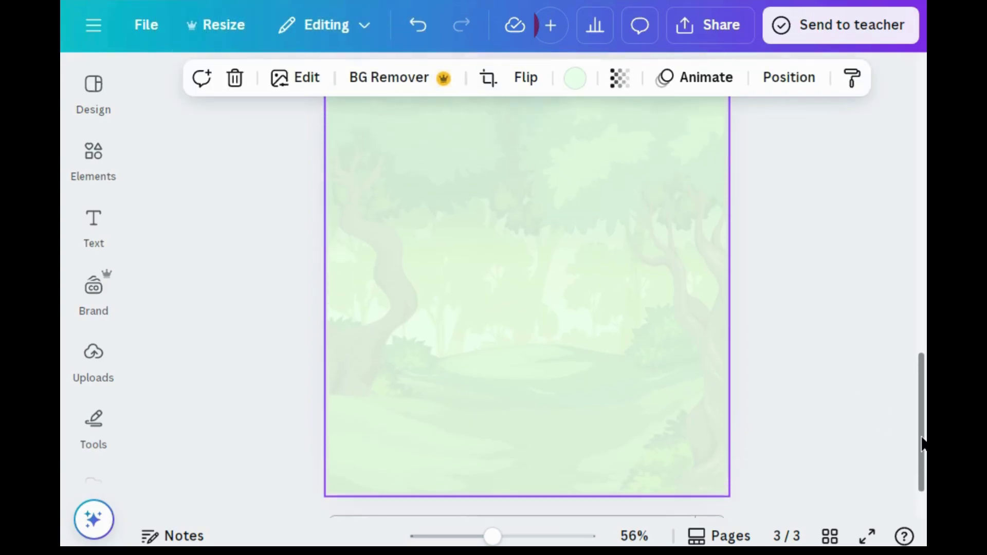
Find a wide, wavy frame under "Blob frame" and add it to page 3, enlarged in the page's lower right area.
click(103, 174)
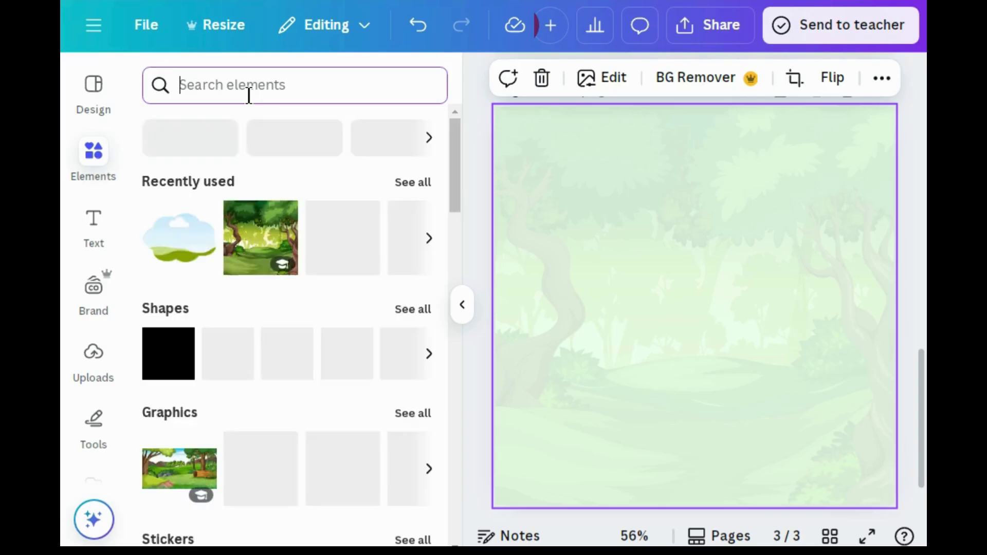
text(blob)
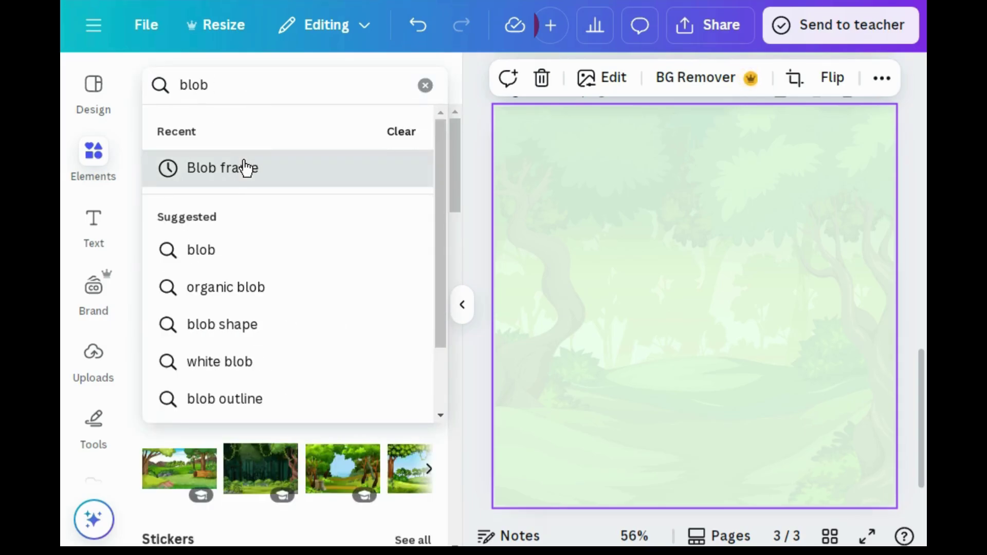
click(244, 167)
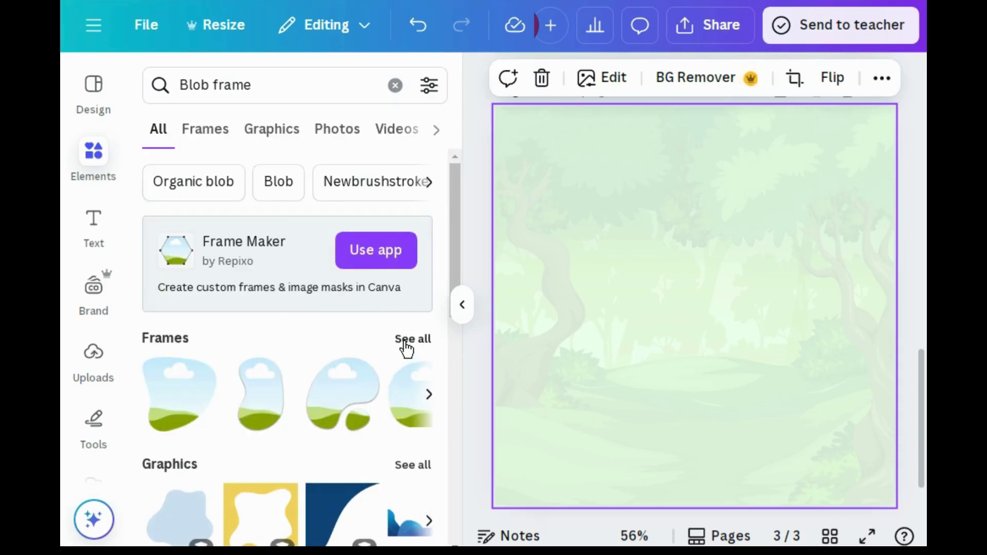
click(404, 339)
drag(459, 190, 441, 323)
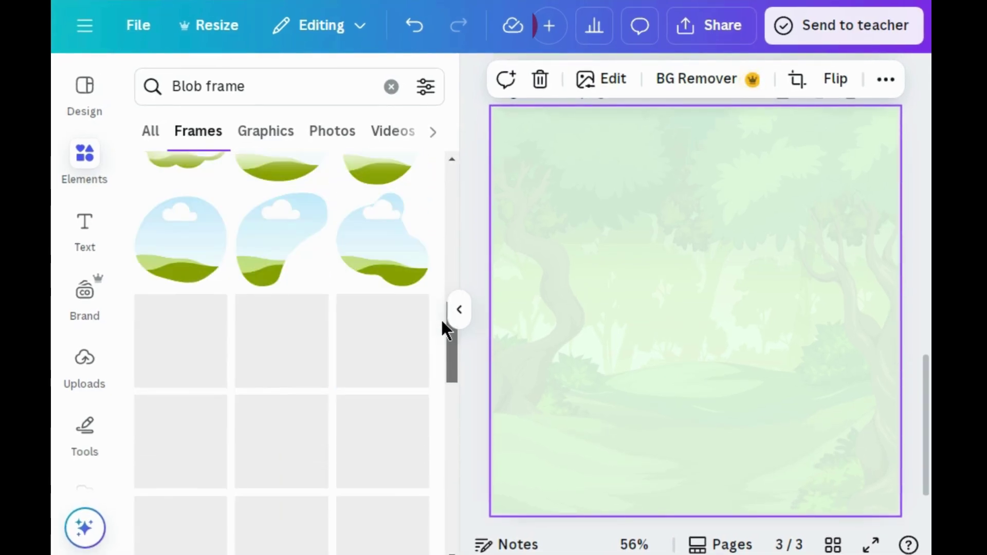
click(208, 341)
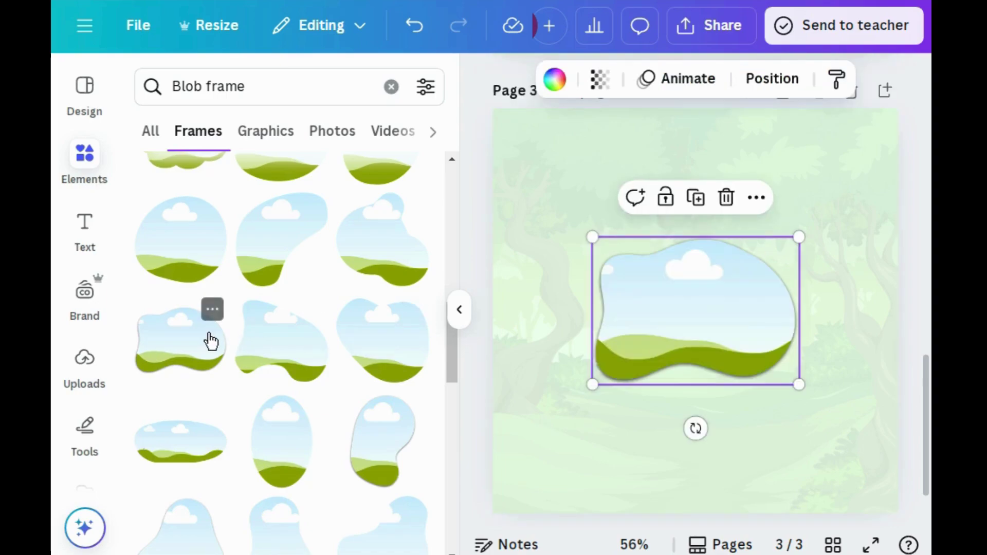
drag(598, 247, 695, 373)
Fill the blob frame on page 3 with the uploaded picture of the girl with a blue backpack standing among pale forest trees.
click(93, 383)
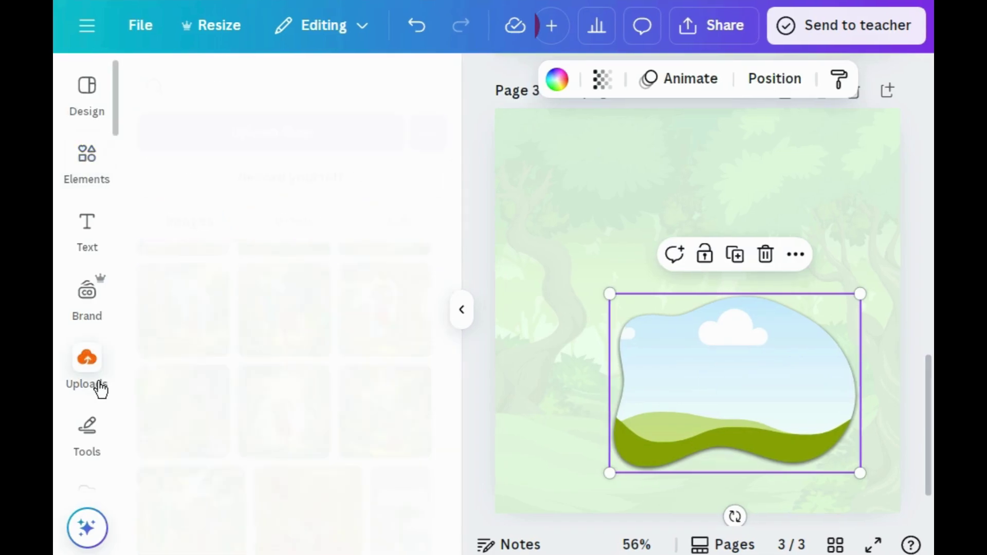
click(294, 424)
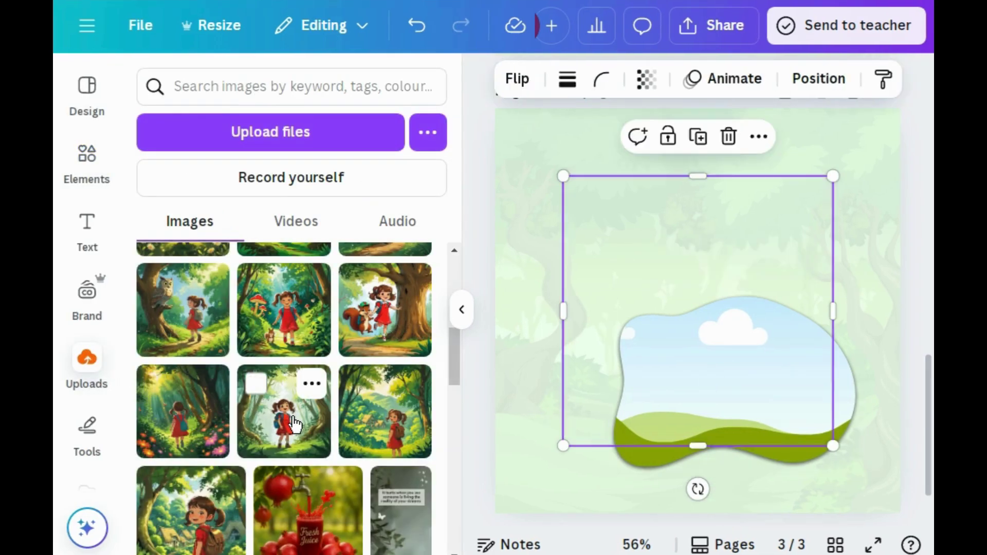
drag(672, 395, 681, 414)
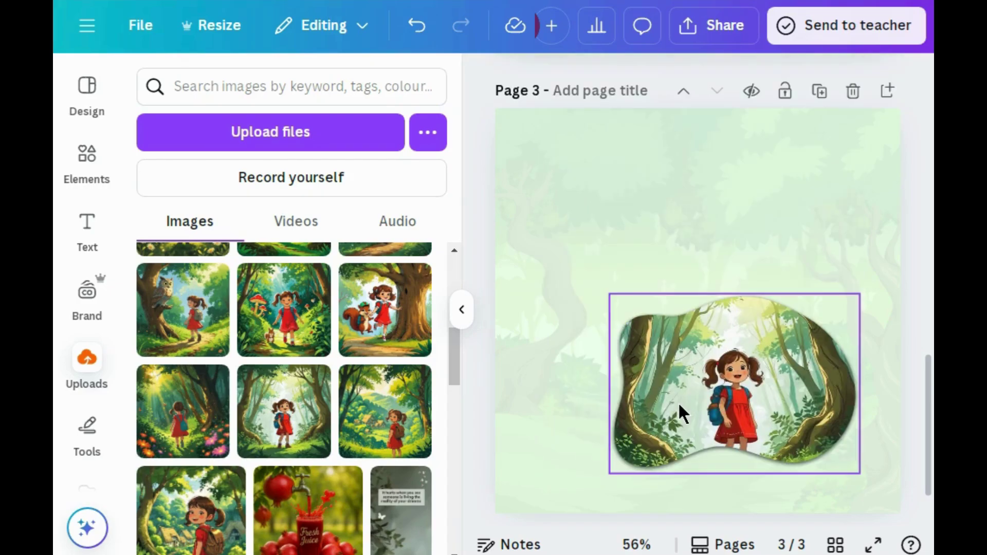
Add a text box to page 3 above the framed picture and colour its text dark green from the forest photo colours.
click(100, 226)
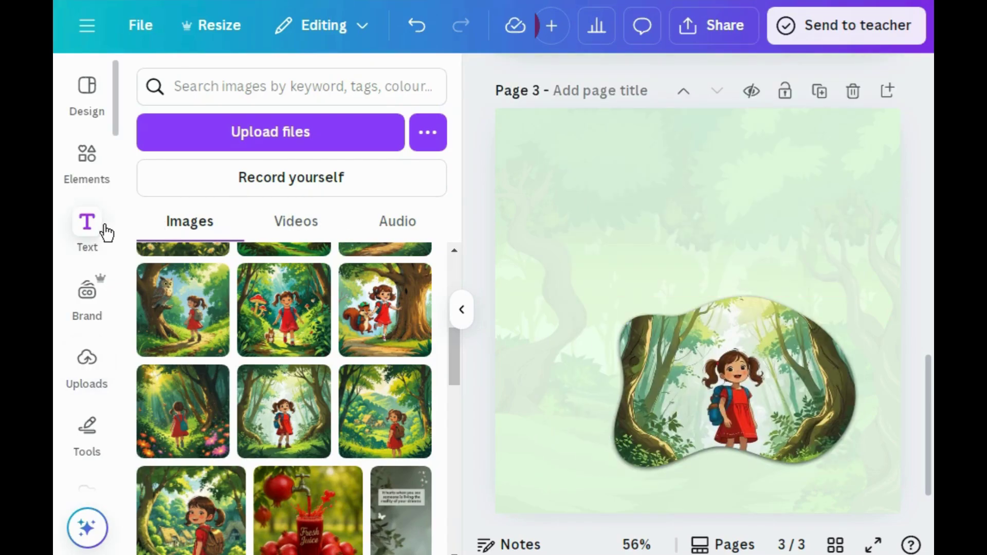
click(241, 150)
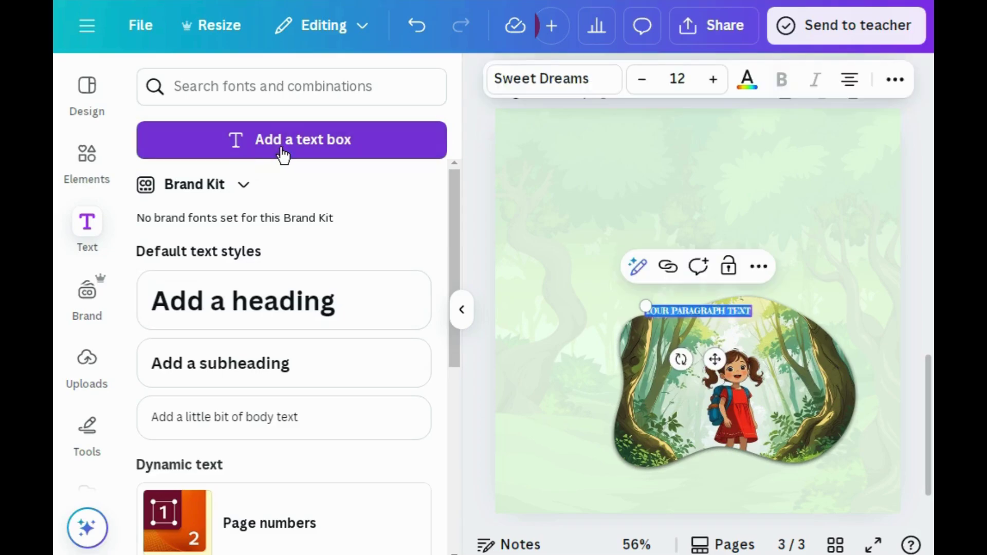
drag(718, 363, 643, 288)
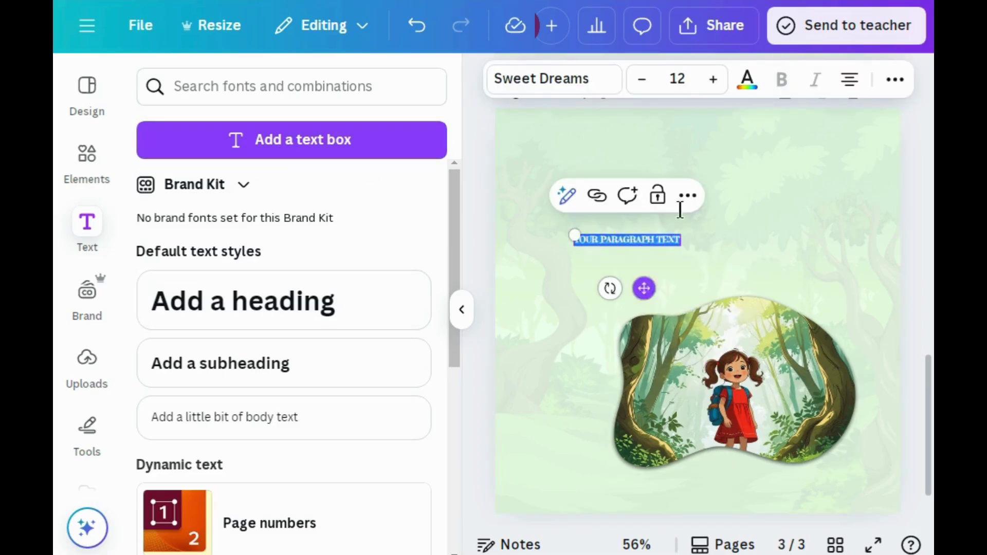
click(744, 82)
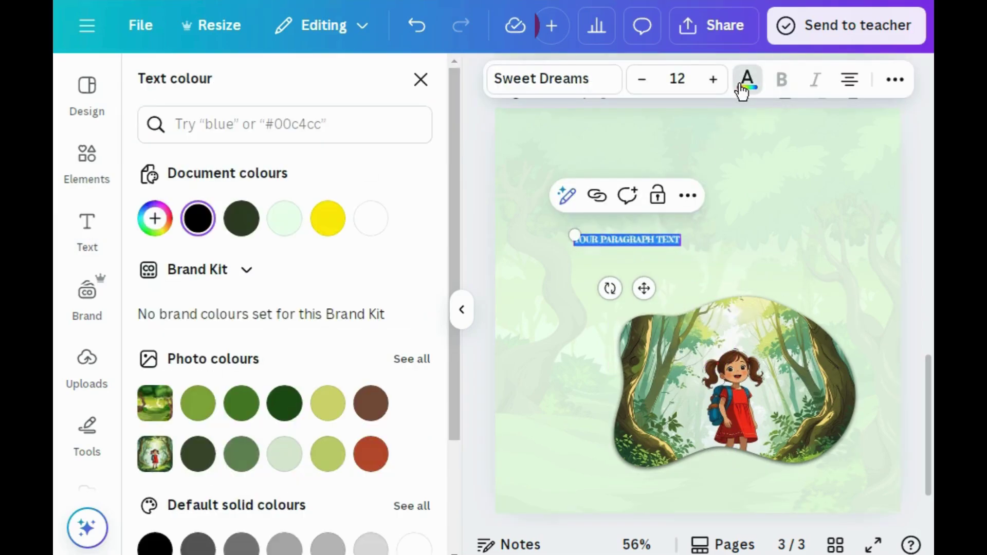
click(278, 404)
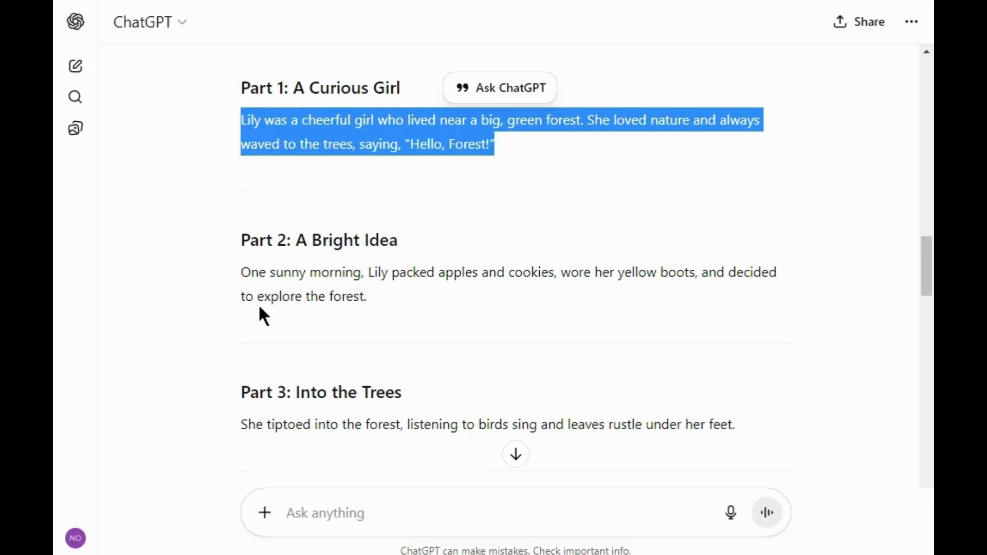
Copy the "Part 2: A Bright Idea" paragraph from ChatGPT into page 3's text box in Canva and place it above the picture.
drag(240, 272, 385, 292)
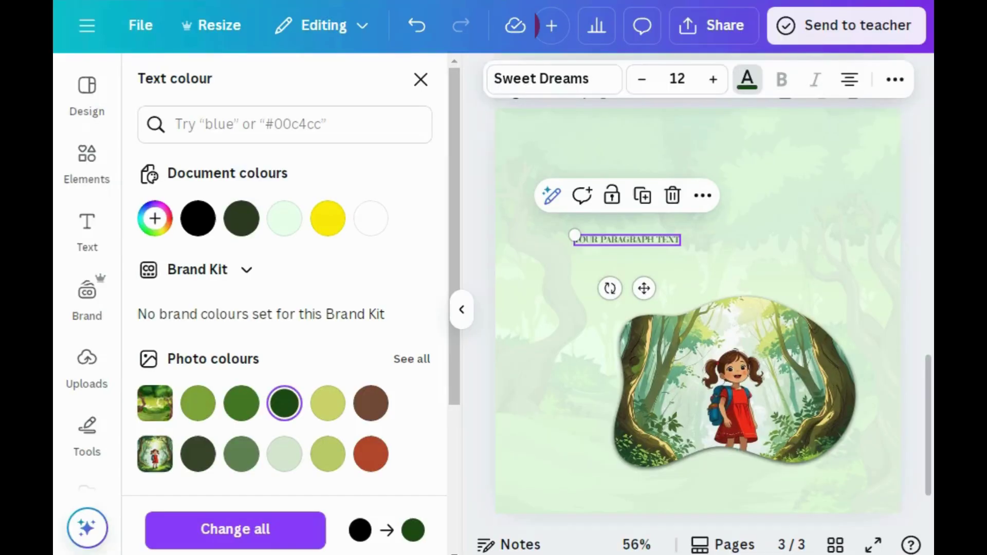
text(ONE SUNNY MORNING, LILY PACKED APPLES AND COOKIES, WORE HER YELLOW BOOTS, AND DECIDED TO EXPLORE THE FOREST.)
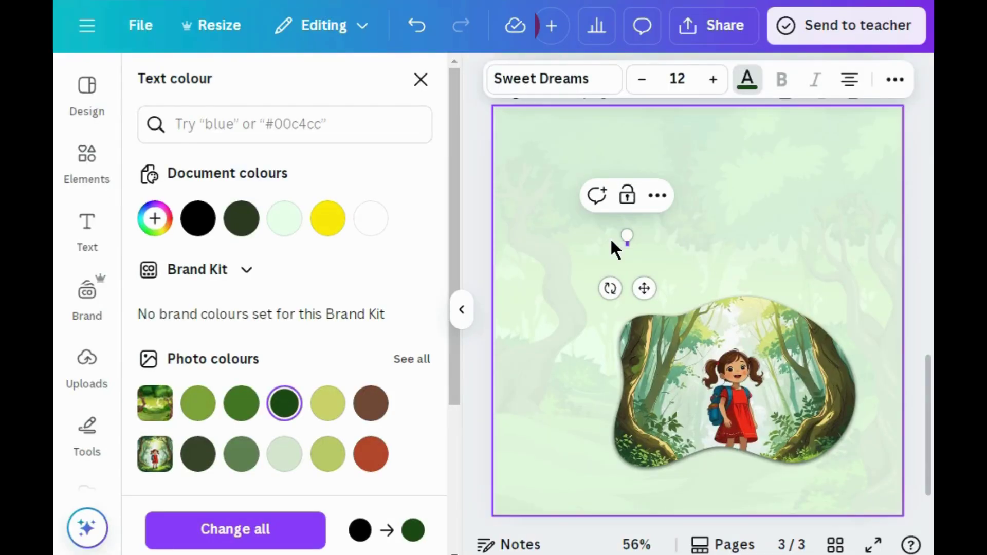
drag(644, 310, 684, 249)
click(668, 277)
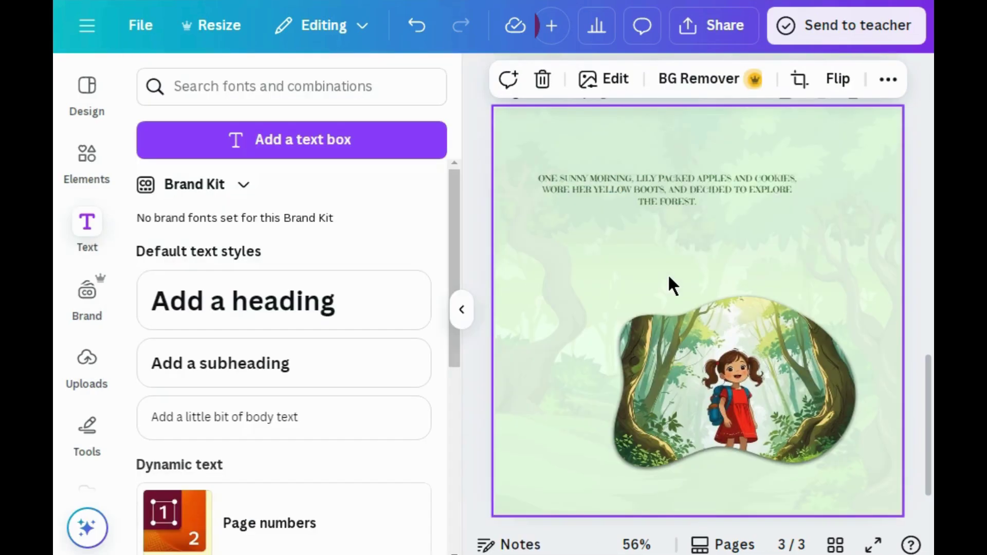
Format the page 3 paragraph in bold Comic Sans at size 24 and turn off its uppercase setting.
click(660, 203)
click(584, 87)
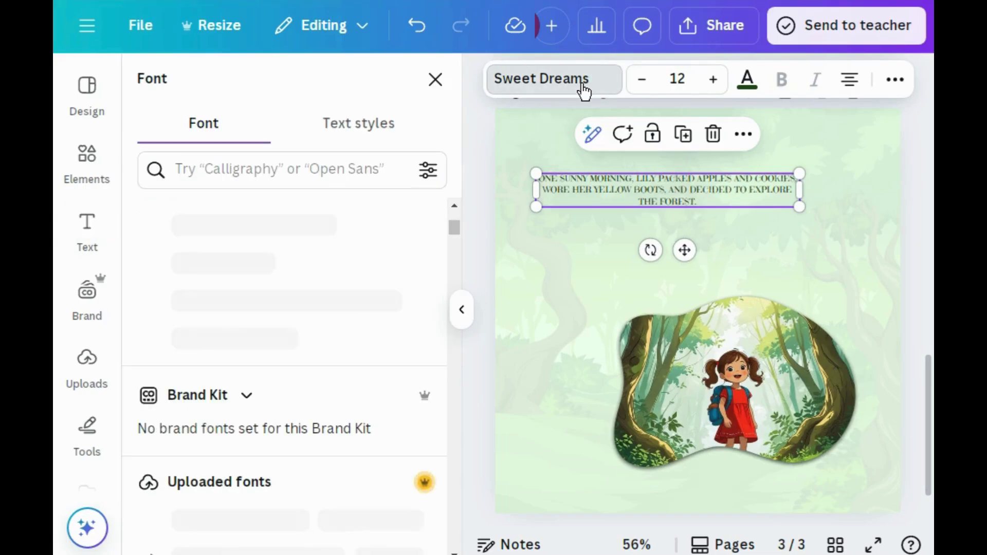
scroll(454, 216, up, 3)
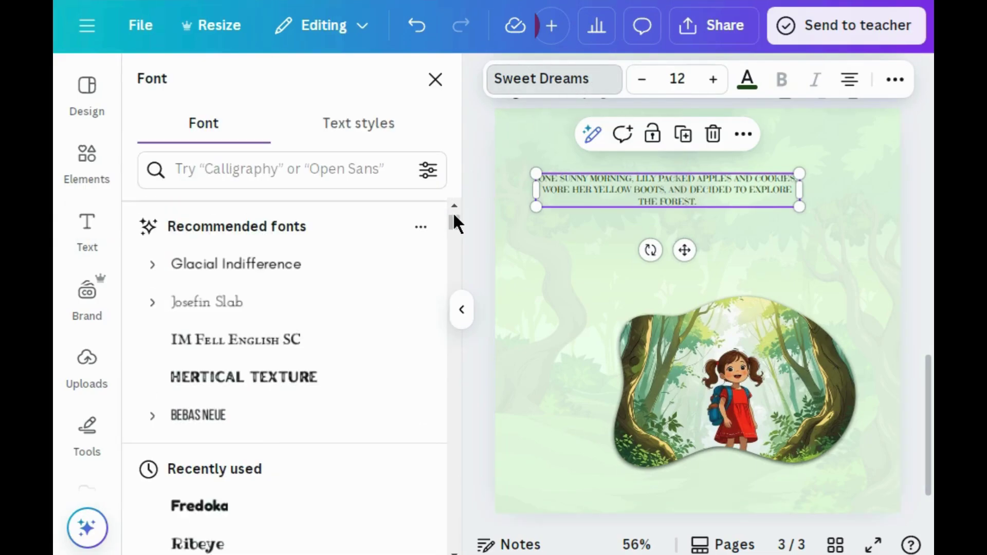
scroll(453, 214, up, 3)
click(361, 297)
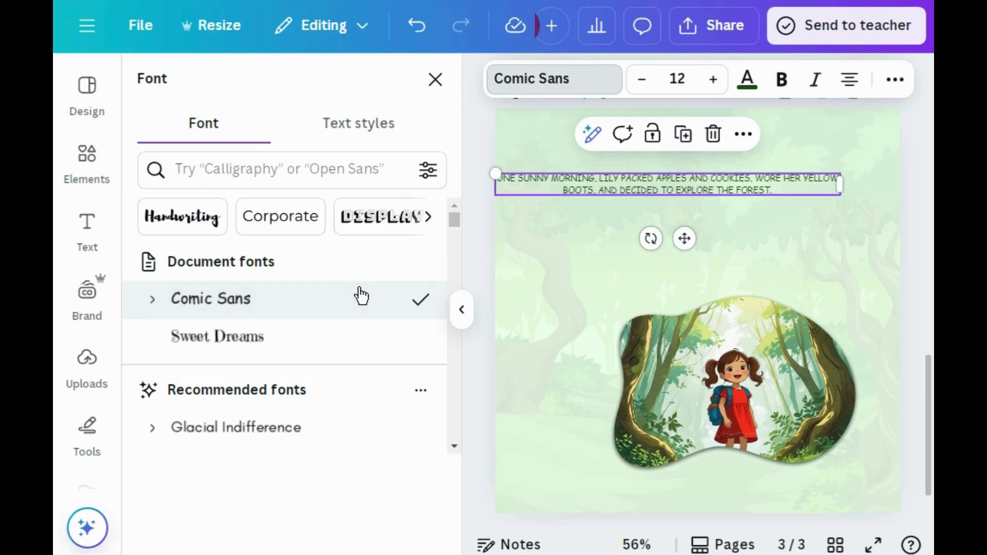
click(677, 79)
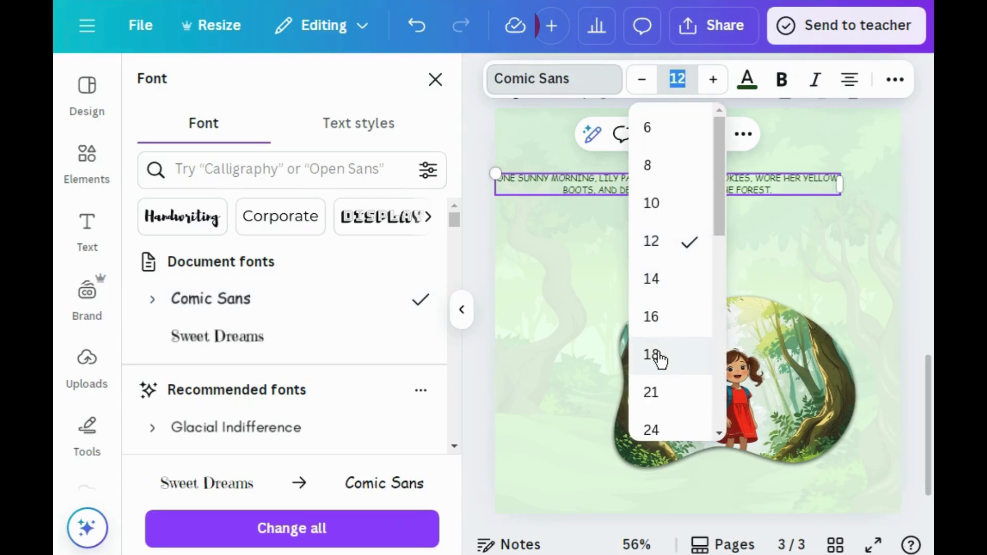
click(653, 430)
click(784, 81)
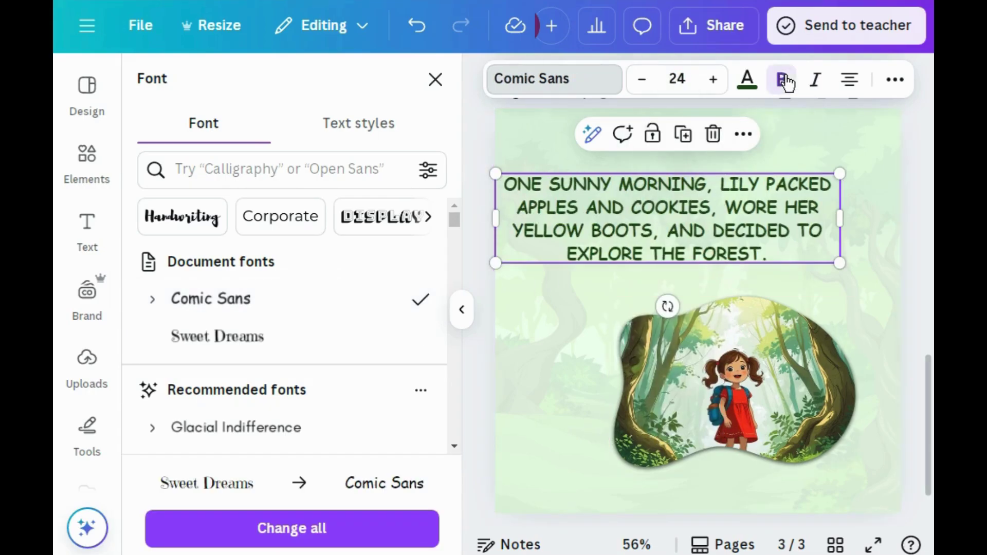
click(894, 80)
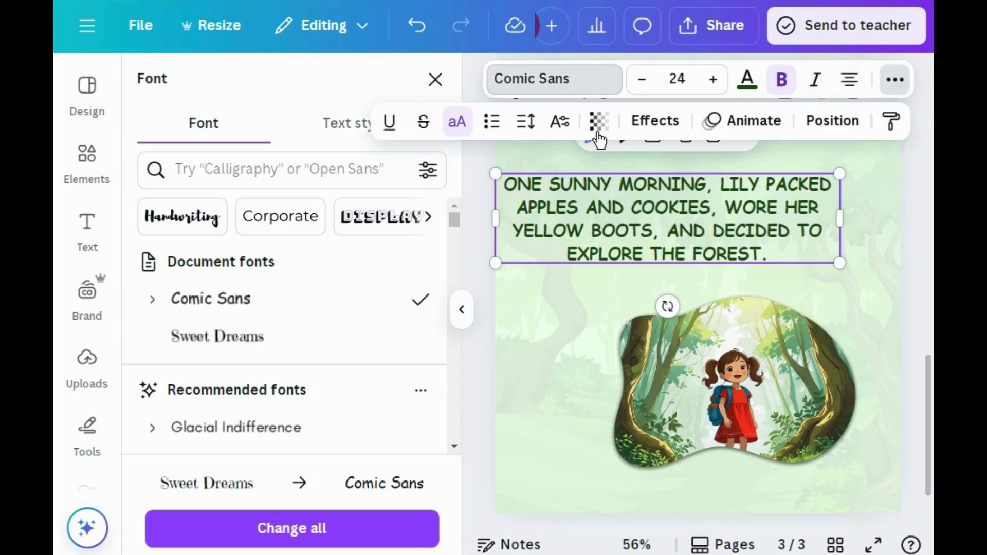
click(457, 123)
Narrow the paragraph and place it near the top of page 3, and enlarge the girl's blob frame slightly towards its upper left.
drag(492, 206, 581, 166)
click(639, 318)
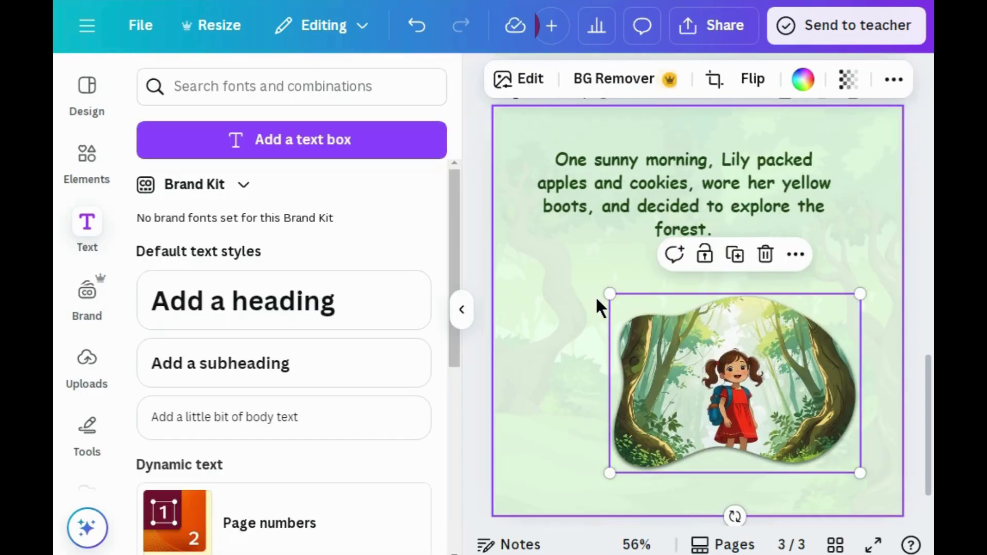
drag(601, 280, 591, 273)
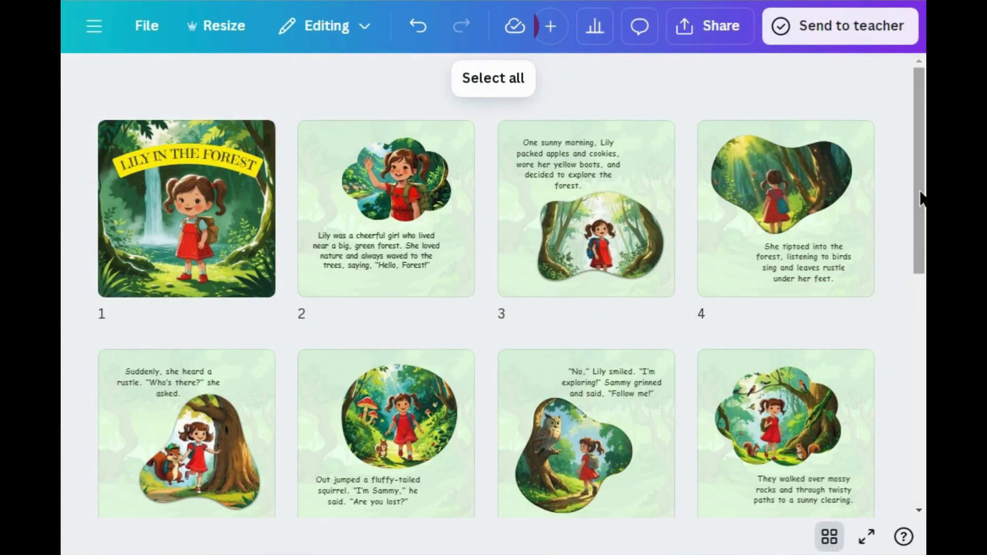
Find Heyzine Flipbooks among all the ways to publish the finished storybook and open it.
mouse_move(920, 198)
mouse_down()
mouse_move(921, 417)
mouse_move(915, 186)
mouse_up()
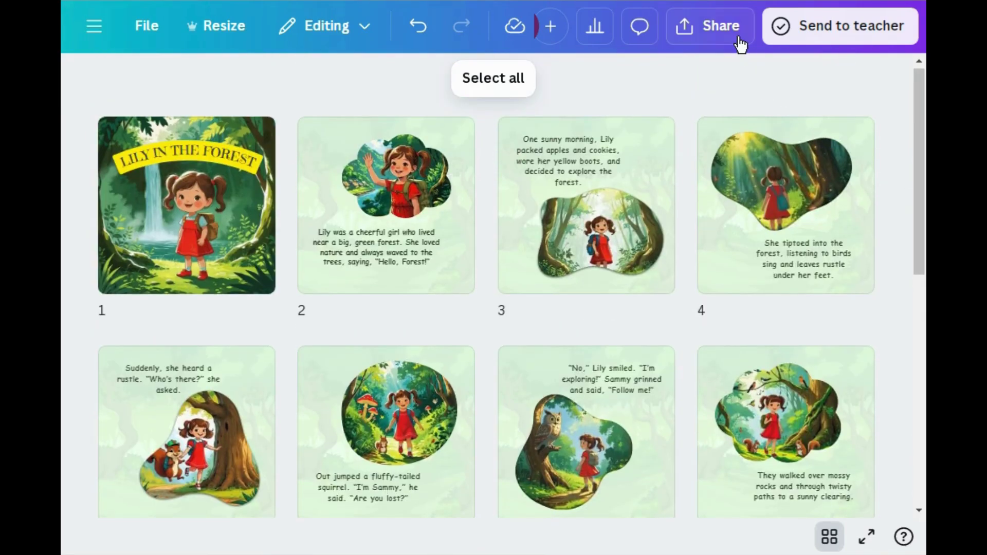
click(714, 37)
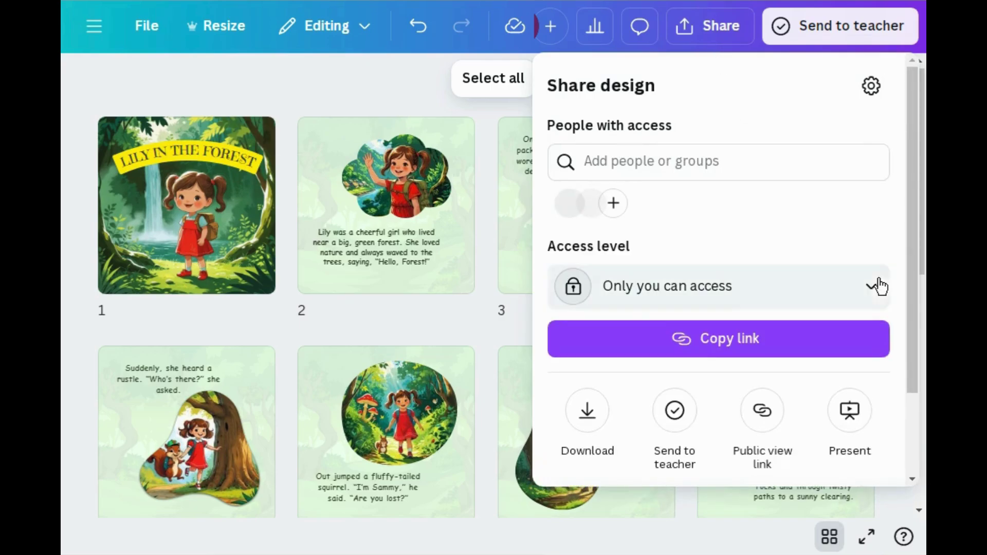
scroll(911, 417, down, 2)
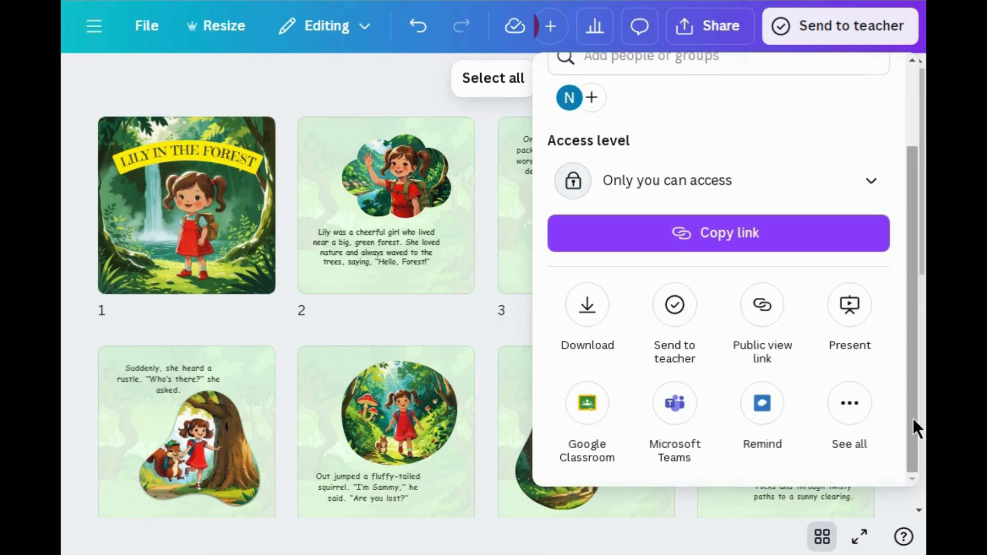
click(849, 404)
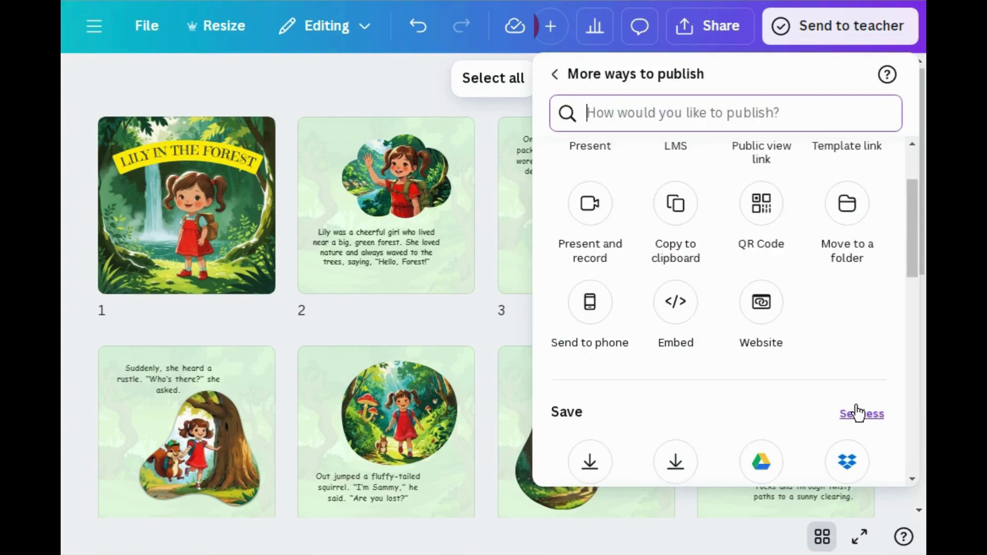
click(909, 396)
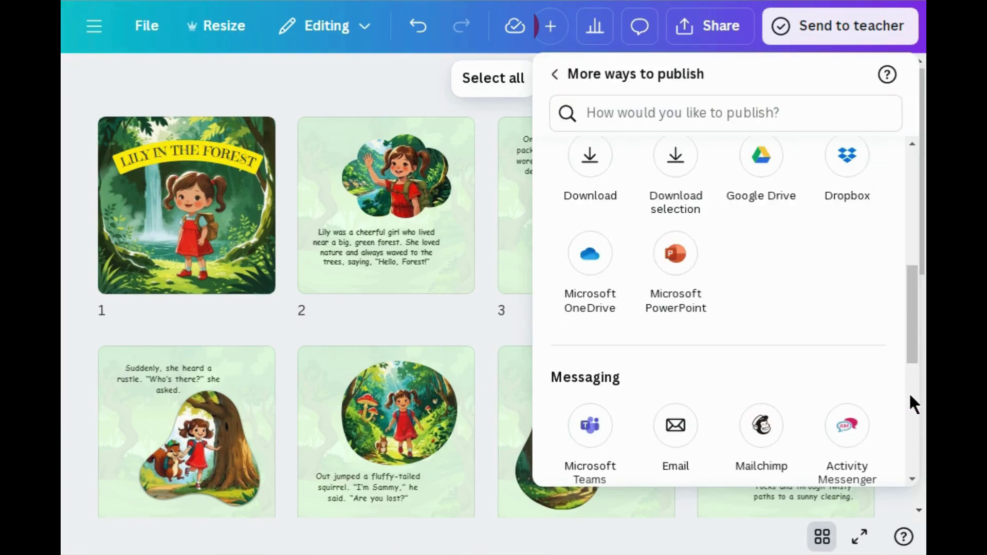
click(909, 393)
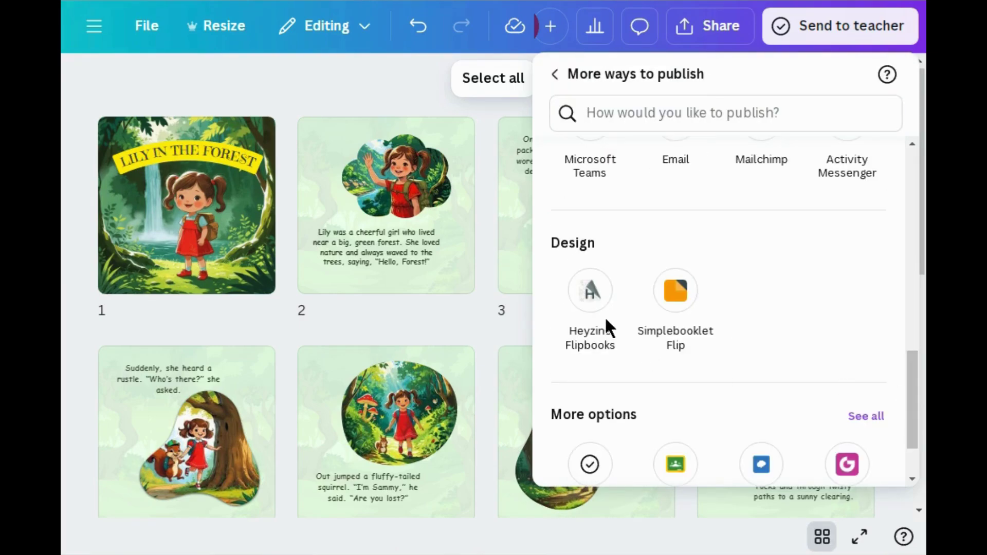
click(591, 308)
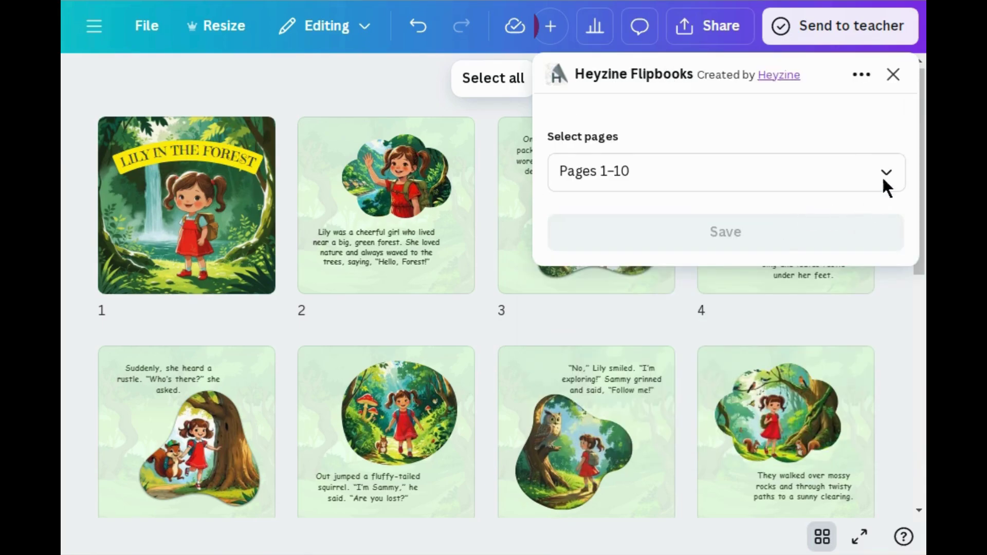
Include all pages (1–14) in the Heyzine flipbook and save the design to it.
click(883, 170)
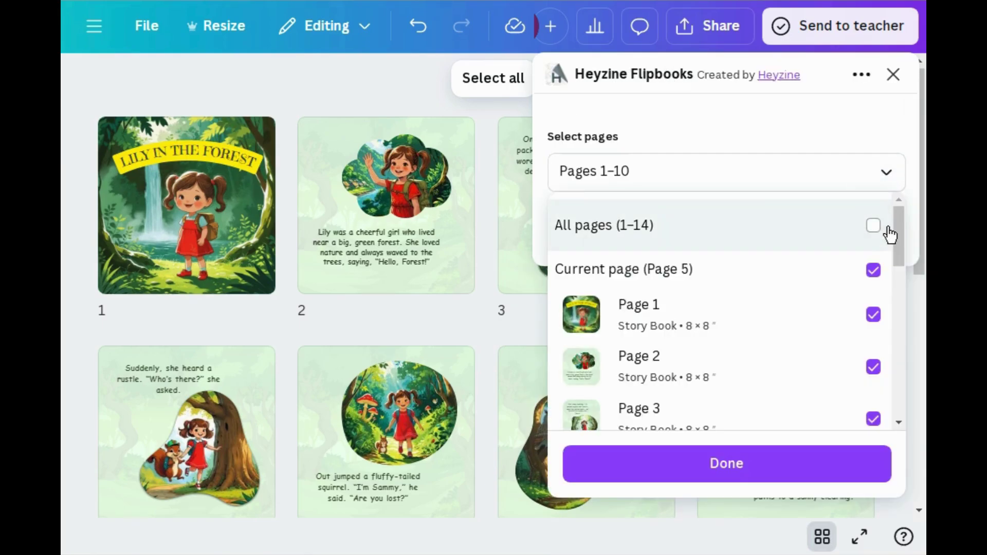
click(792, 474)
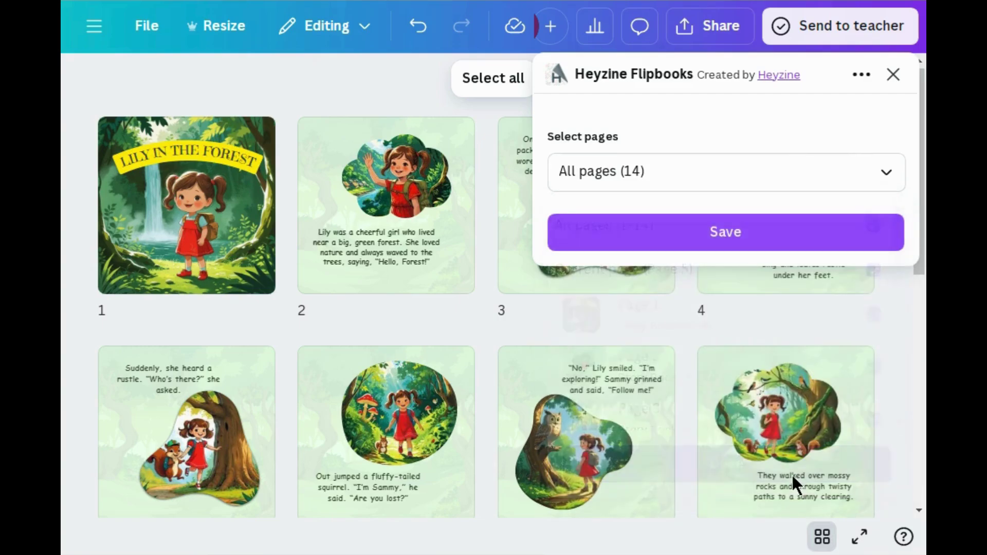
click(727, 245)
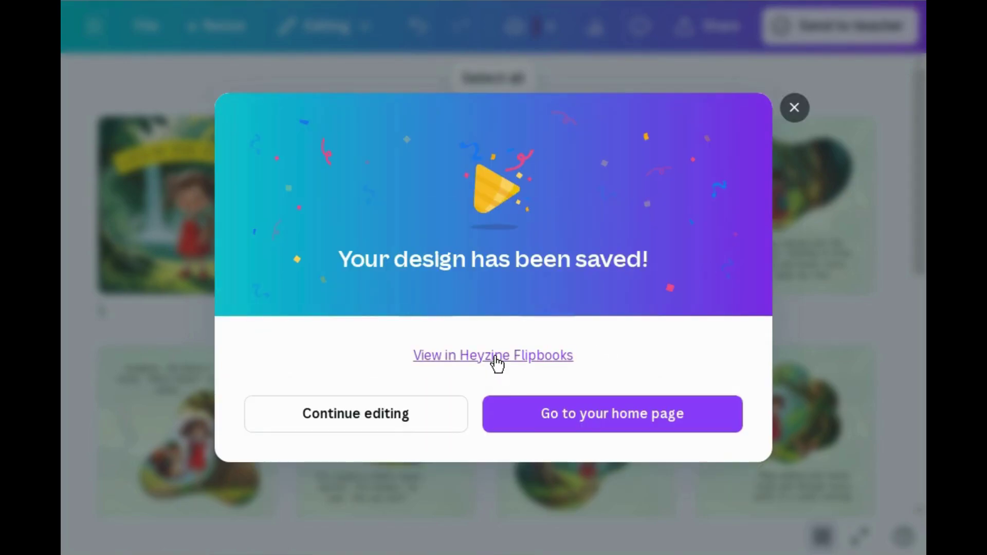
View the saved storybook in Heyzine Flipbooks and page through it from the cover to the last page.
click(495, 357)
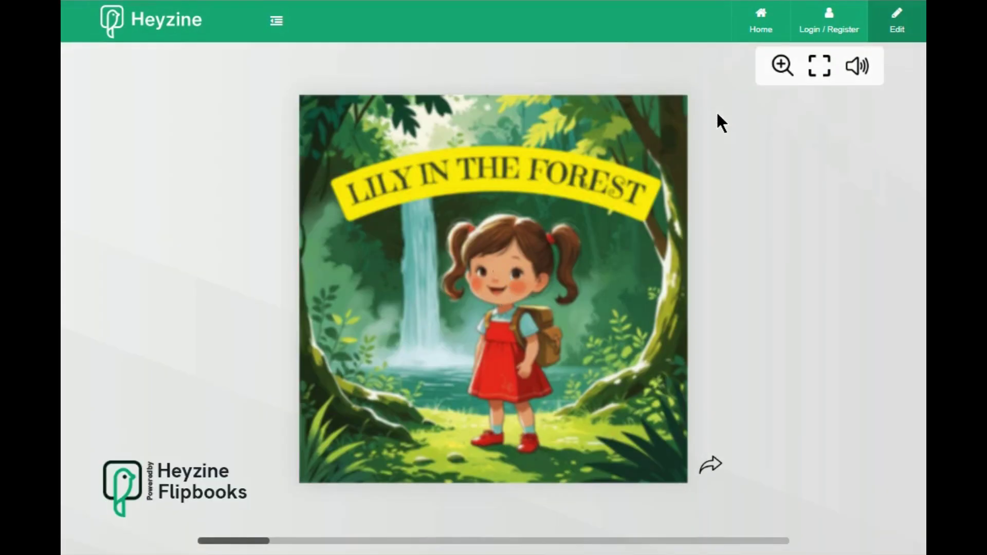
click(714, 471)
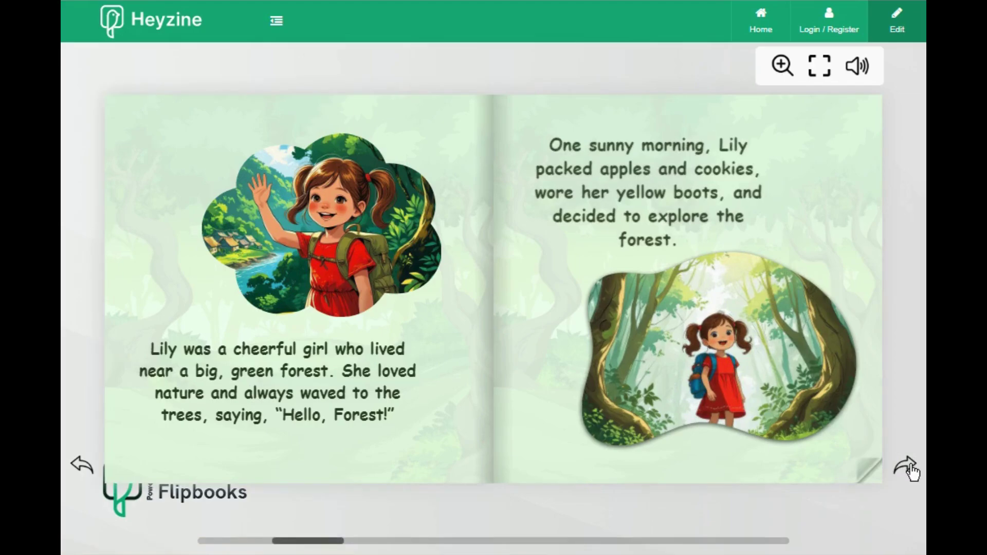
click(909, 468)
click(908, 467)
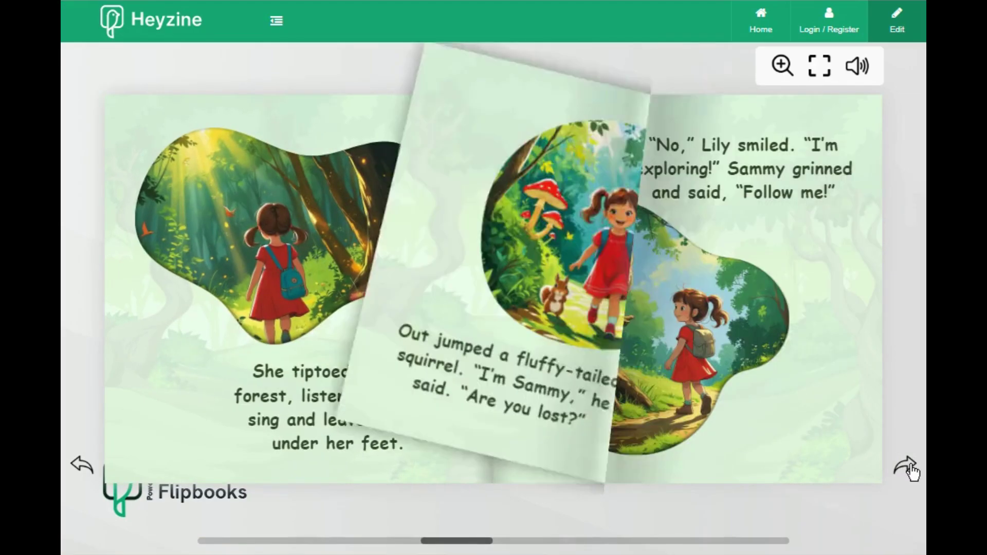
click(908, 468)
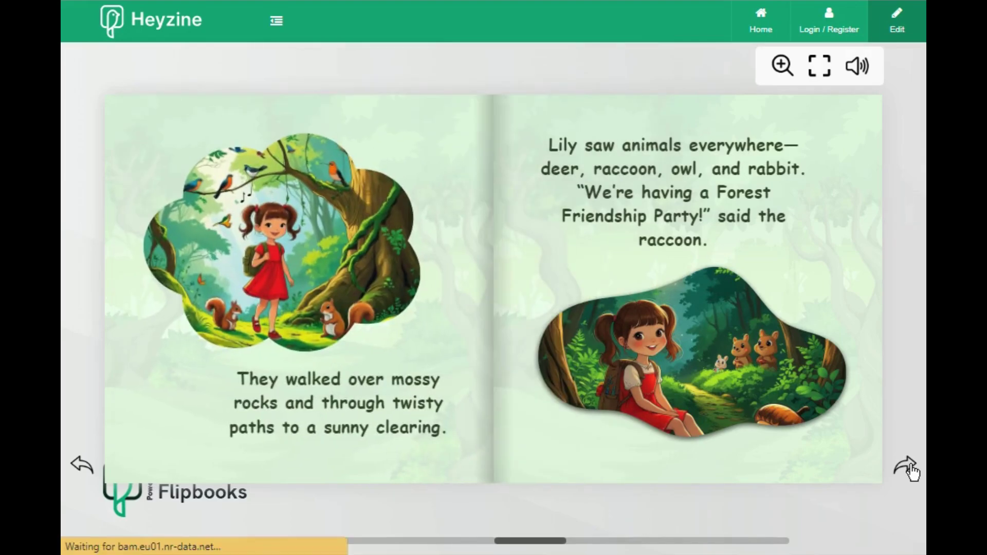
click(909, 467)
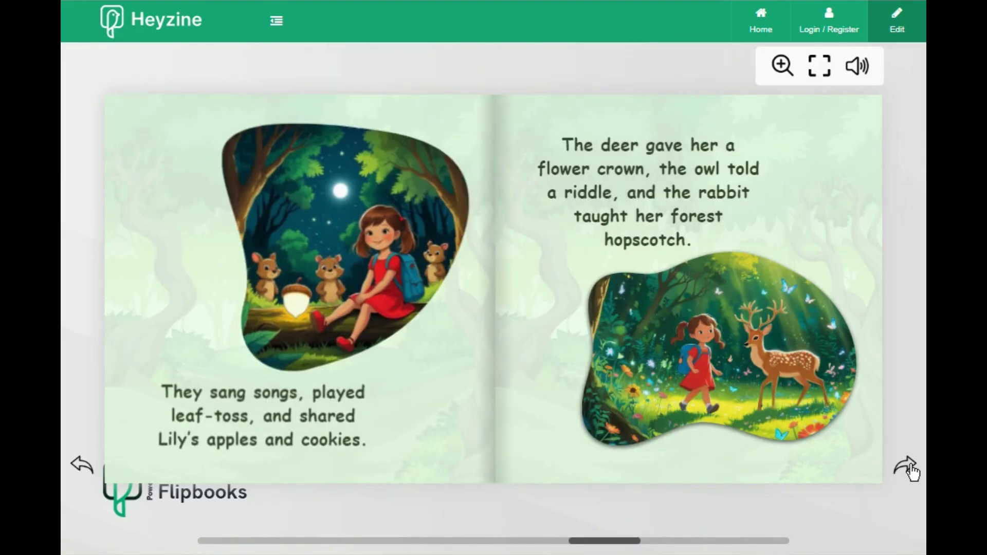
click(908, 468)
click(908, 468)
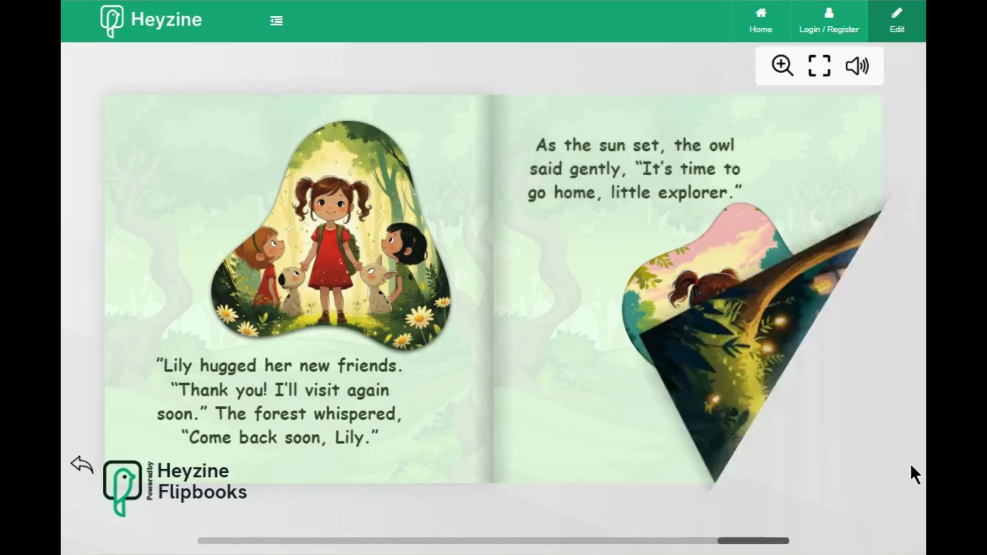